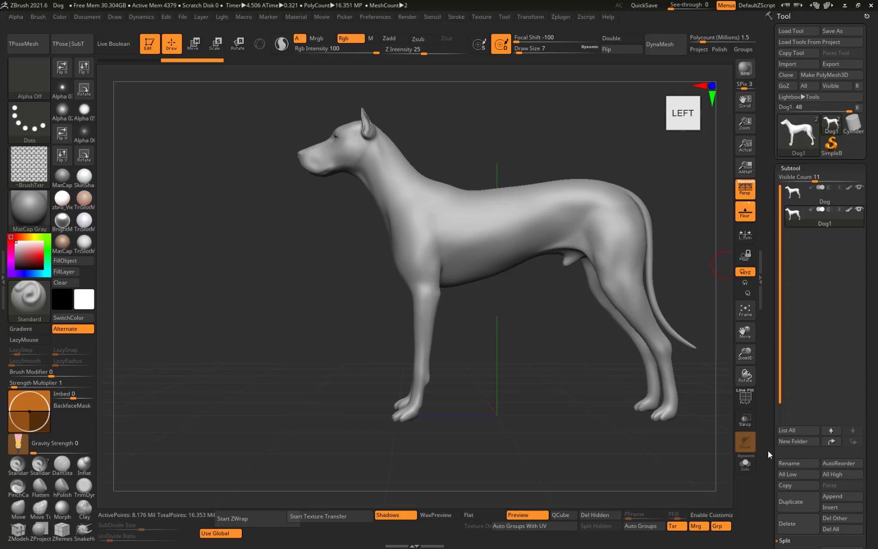
# Examine the Surface noise settings of the Dog1 subtool and the UV Master options.
pyautogui.scroll(-10, 765, 462)
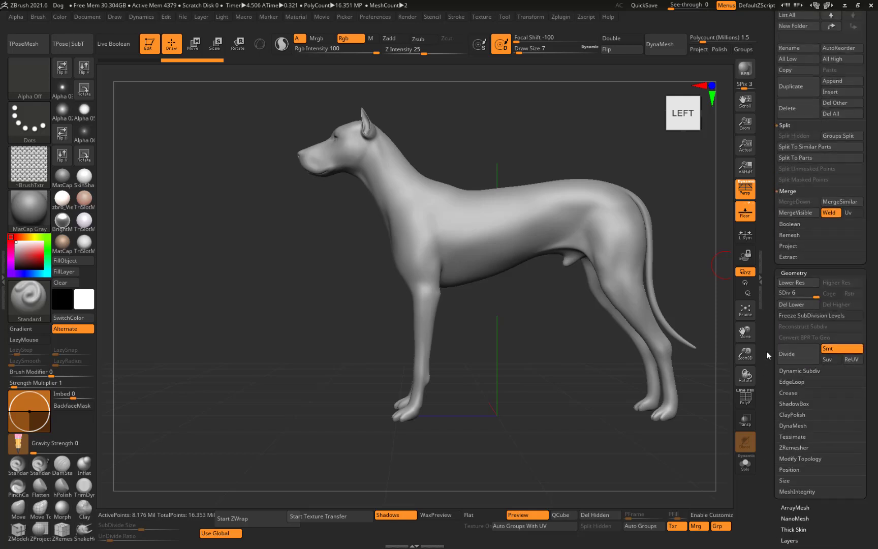
pyautogui.scroll(-2, 766, 348)
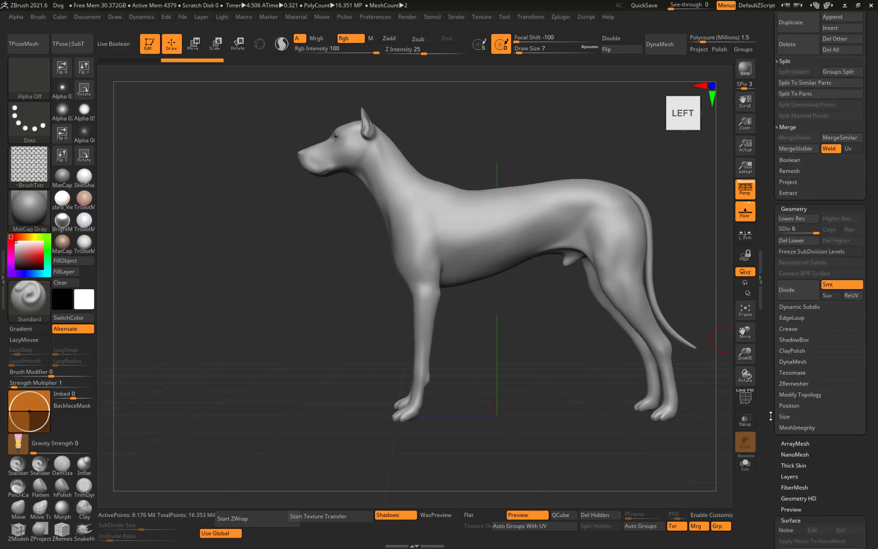
pyautogui.scroll(-5, 770, 416)
pyautogui.click(787, 350)
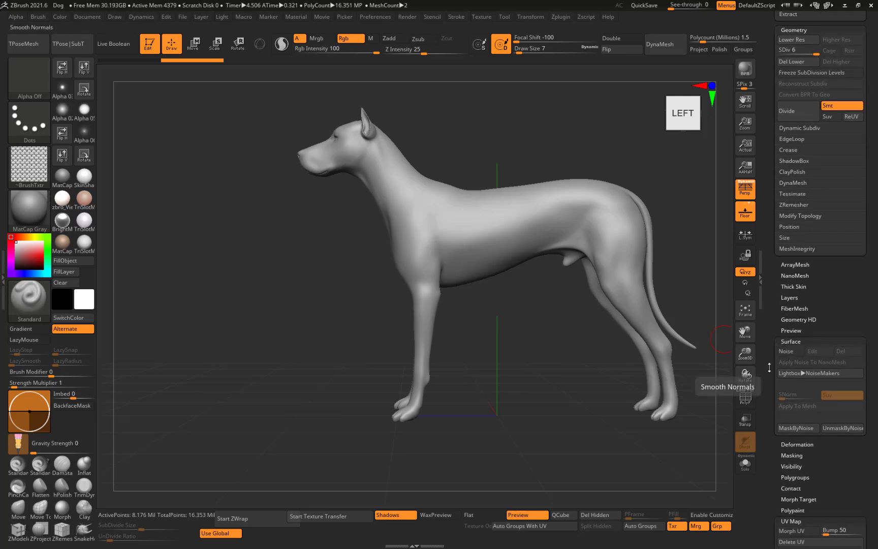
pyautogui.moveTo(776, 319)
pyautogui.mouseDown()
pyautogui.moveTo(776, 405)
pyautogui.moveTo(776, 339)
pyautogui.mouseUp()
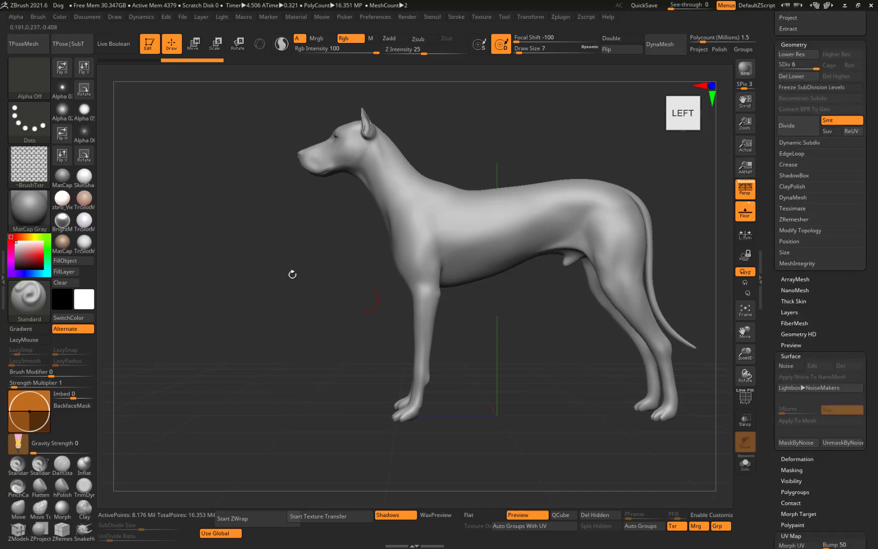
pyautogui.moveTo(26, 168)
pyautogui.click(562, 17)
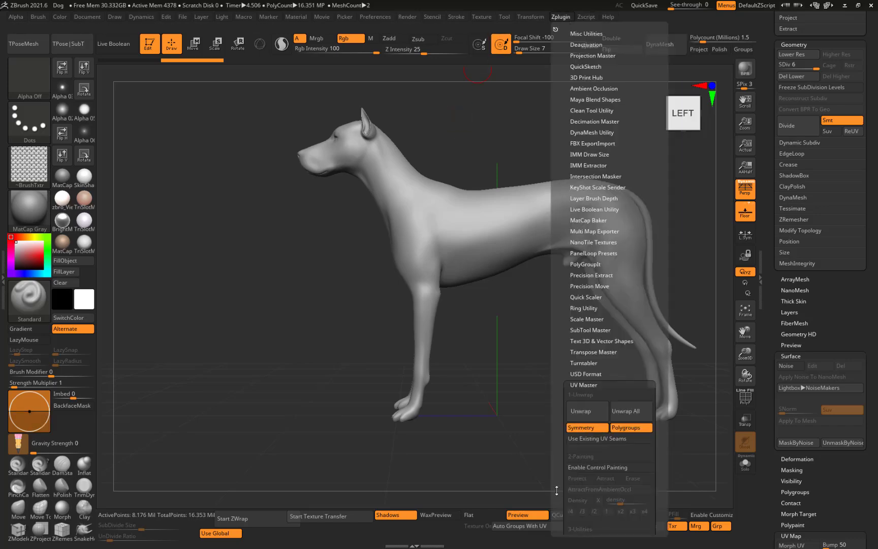
pyautogui.scroll(-3, 573, 394)
pyautogui.click(577, 394)
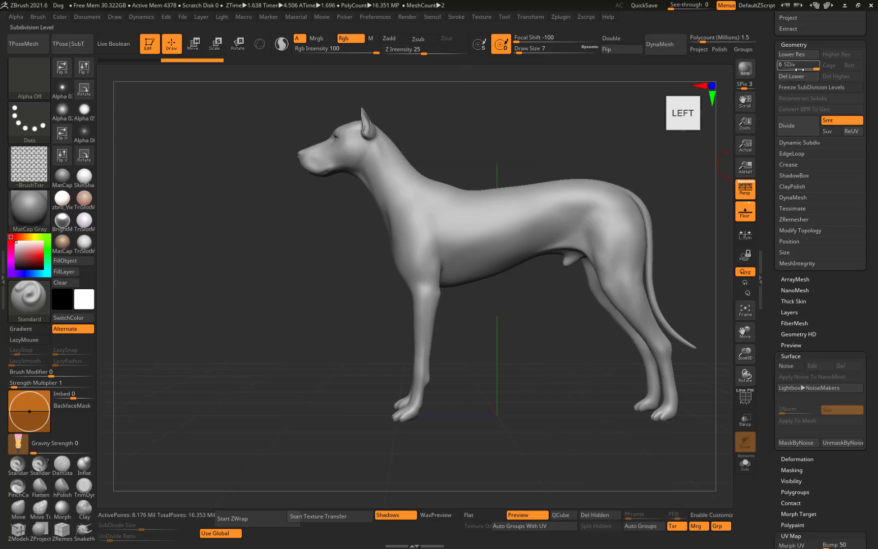
# Lower the Dog1 subtool to subdivision level 1 and delete its higher subdivision levels.
pyautogui.moveTo(803, 66); pyautogui.dragTo(583, 14)
pyautogui.click(561, 17)
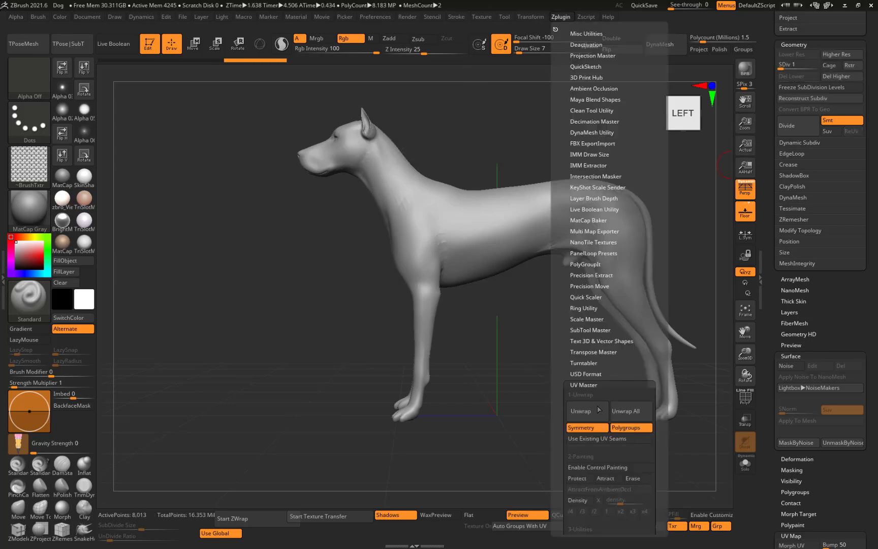
pyautogui.scroll(-3, 566, 508)
pyautogui.click(565, 471)
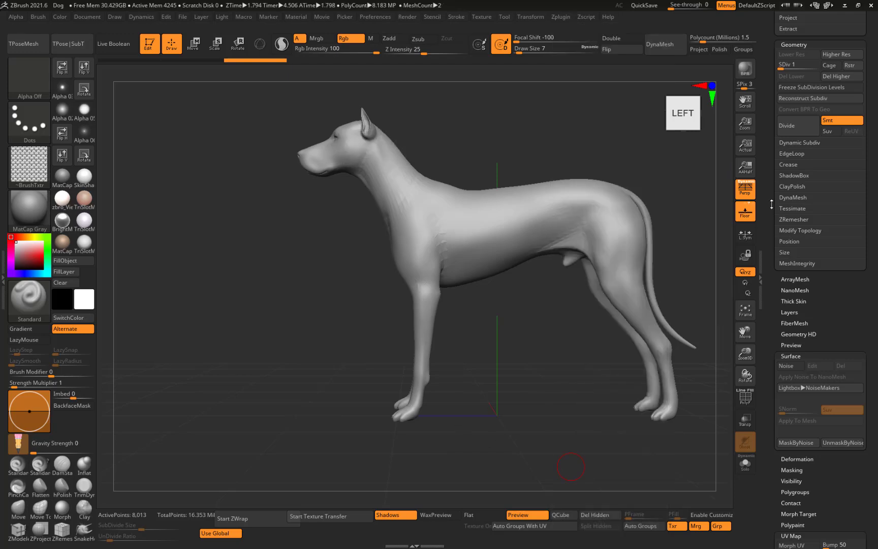
pyautogui.scroll(8, 761, 284)
pyautogui.scroll(5, 760, 292)
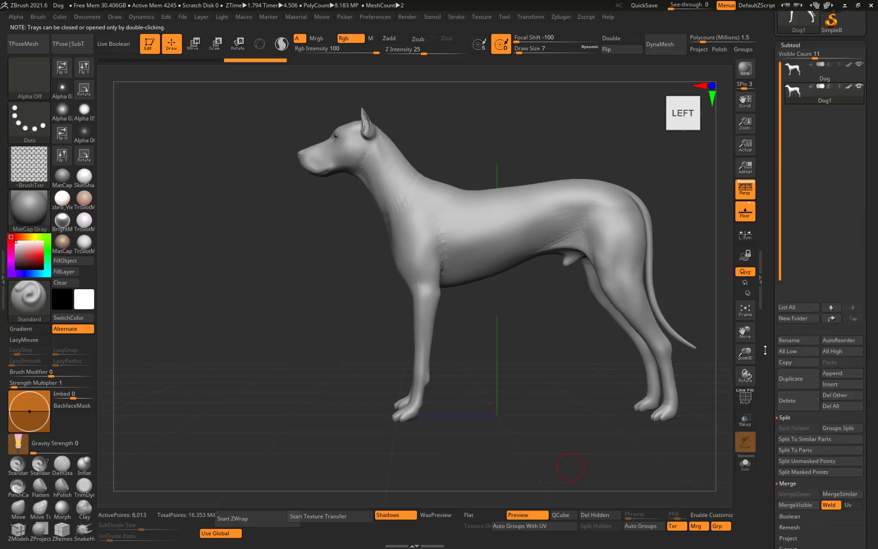
pyautogui.scroll(-10, 763, 441)
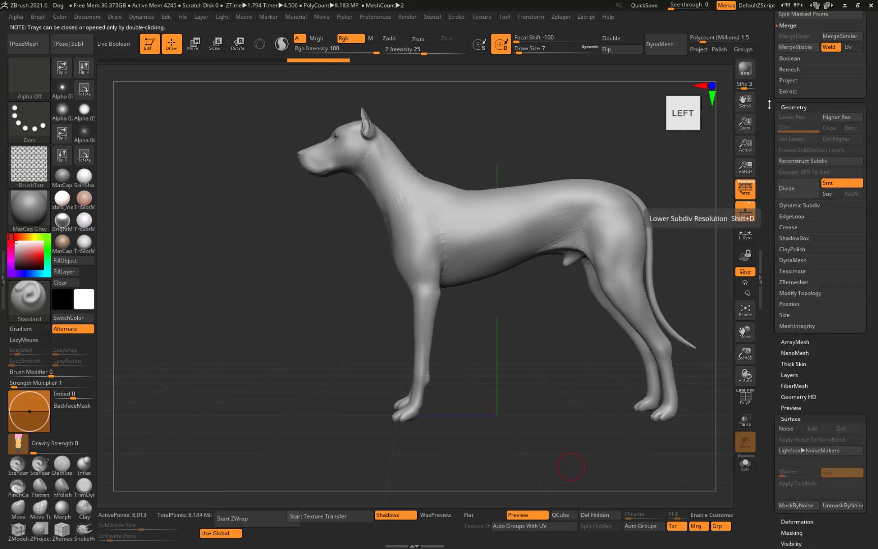
pyautogui.scroll(10, 769, 221)
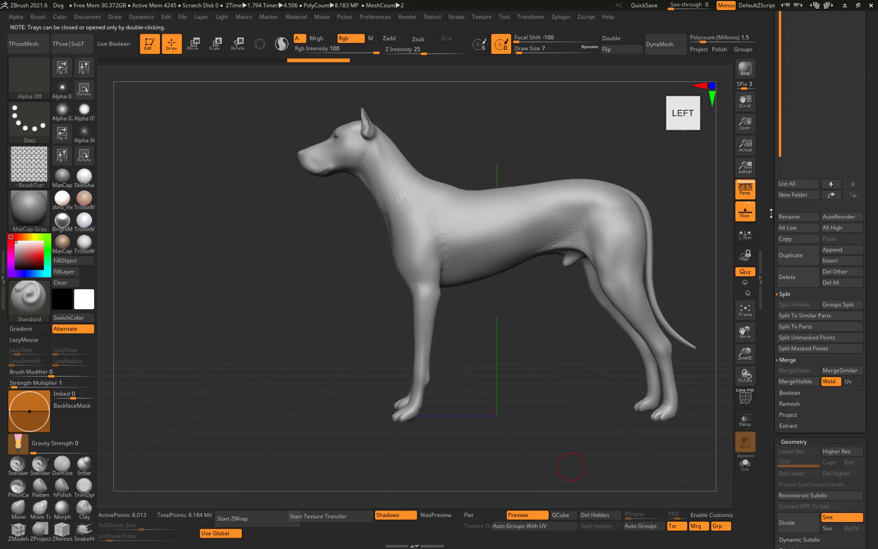
# Flatten the Dog1 subtool into its UV layout with UV Master and hide the original Dog subtool.
pyautogui.click(584, 19)
pyautogui.click(560, 17)
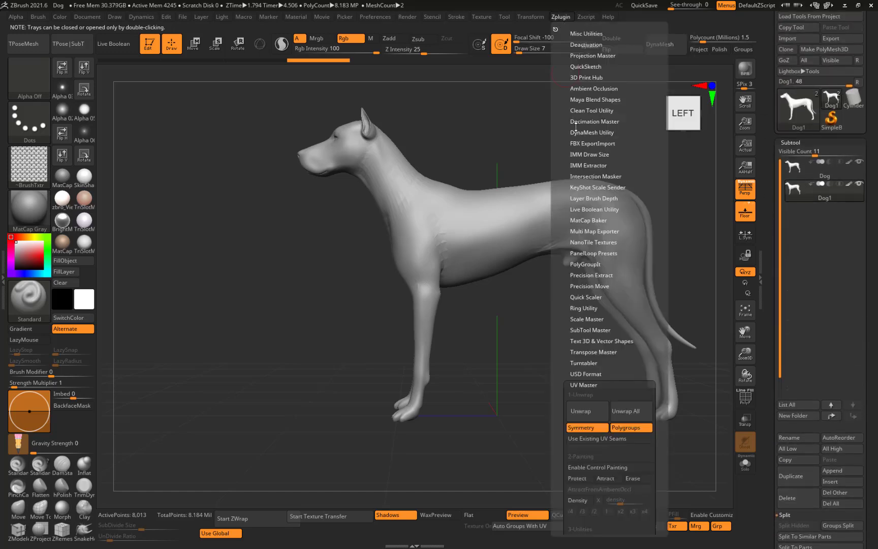
pyautogui.scroll(-5, 574, 475)
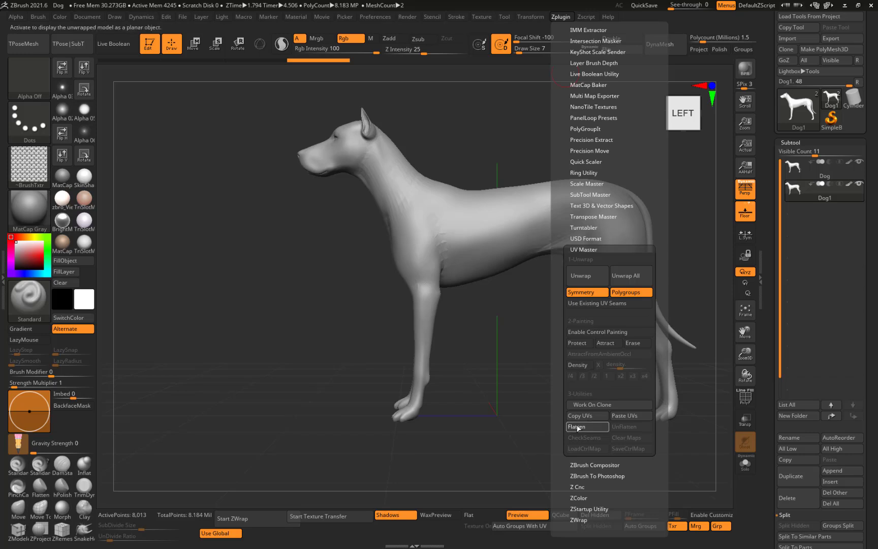
pyautogui.click(586, 427)
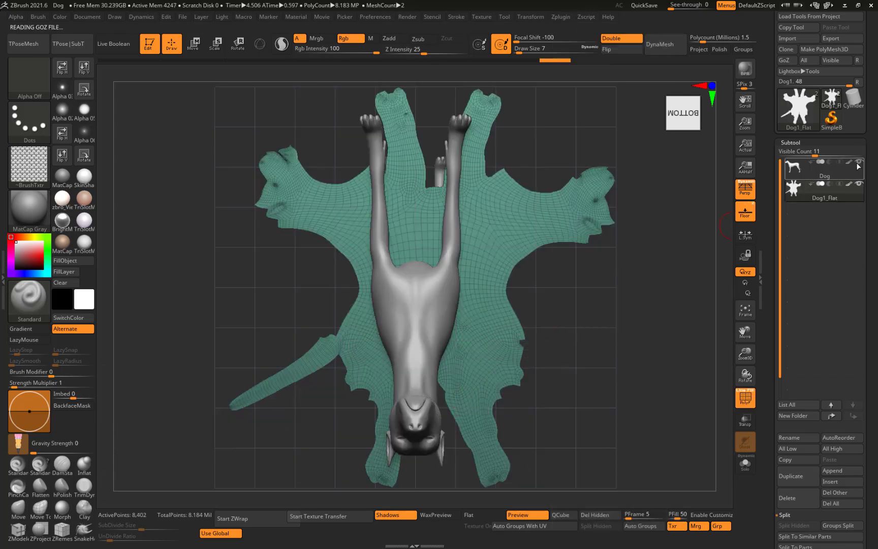
pyautogui.click(858, 162)
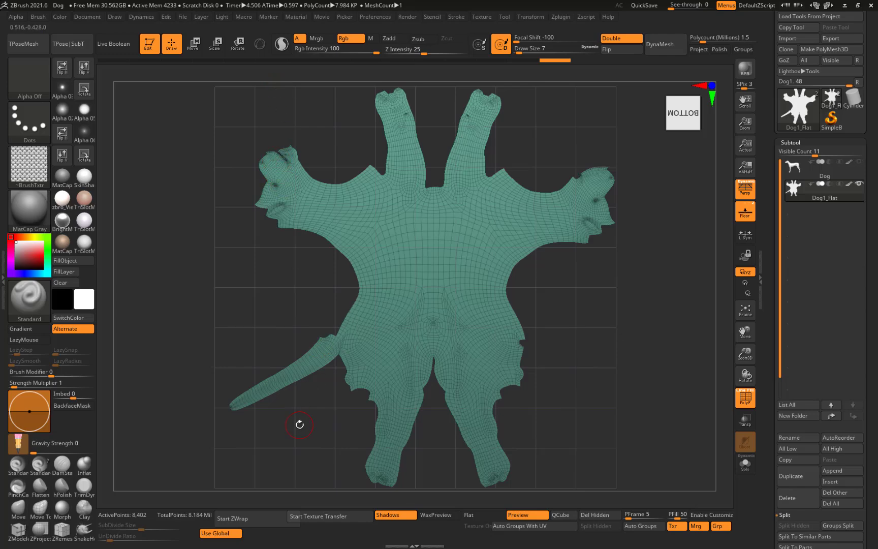
# Unflatten the Dog1 subtool back to its 3D shape with UV Master and delete that subtool.
pyautogui.click(30, 169)
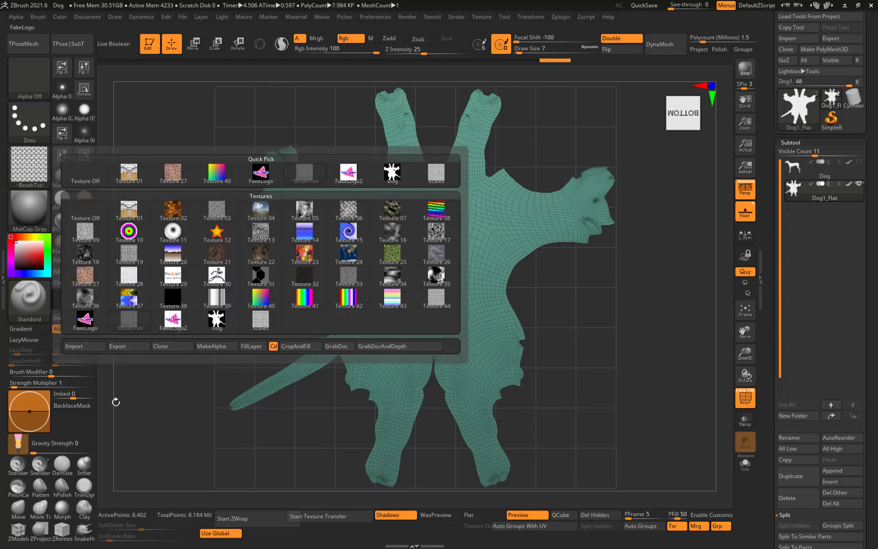
pyautogui.moveTo(47, 164)
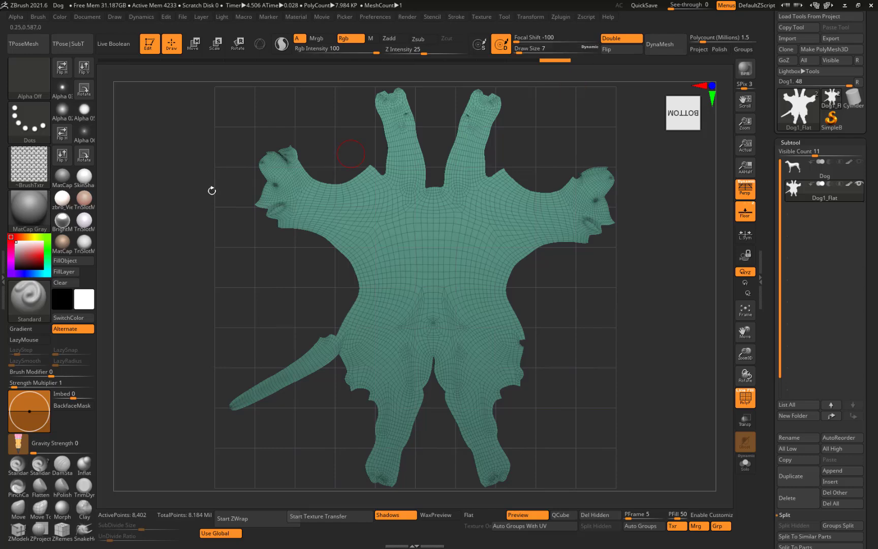
pyautogui.click(562, 18)
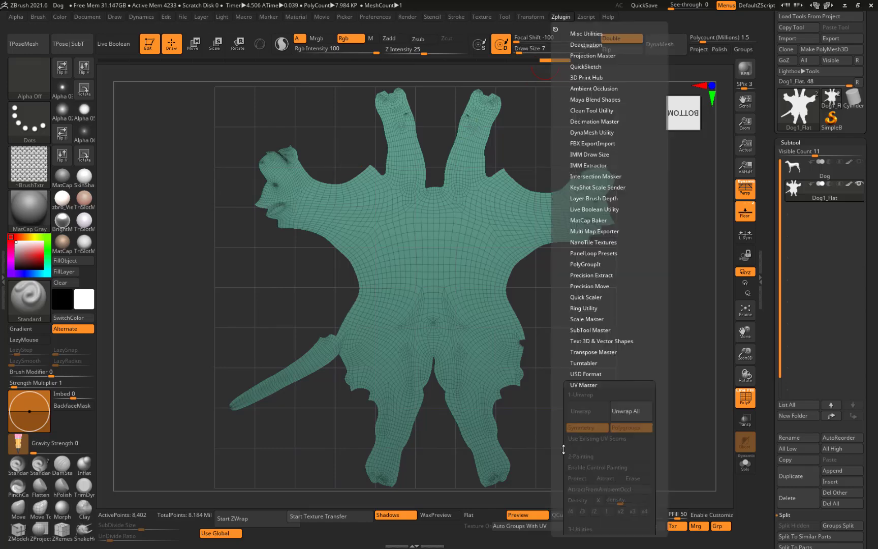
pyautogui.moveTo(563, 449); pyautogui.dragTo(563, 213)
pyautogui.click(615, 328)
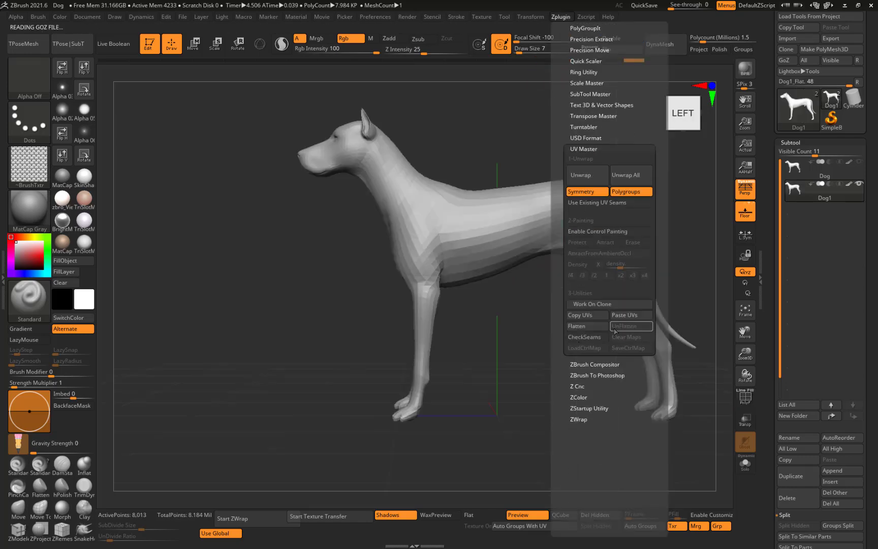
pyautogui.click(784, 498)
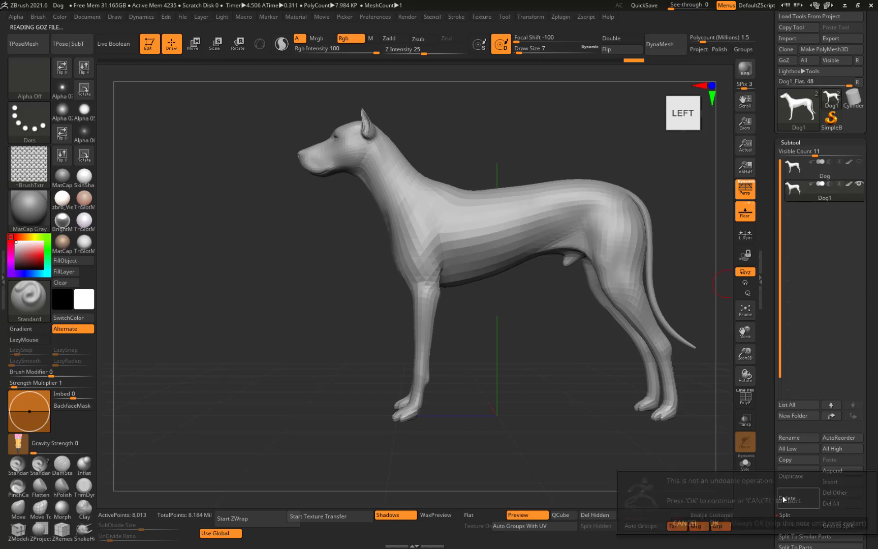
pyautogui.click(714, 523)
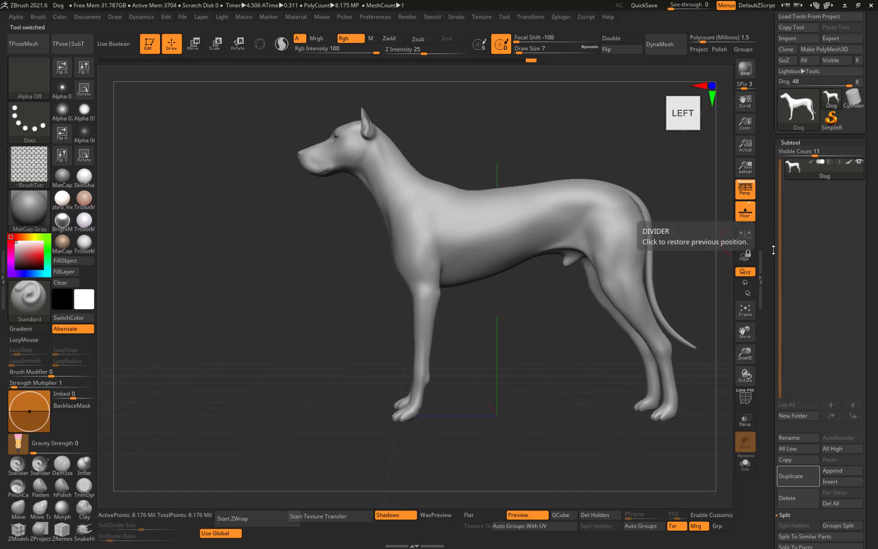
# Set the remaining Dog subtool to subdivision level 4 and turn off the current texture.
pyautogui.scroll(-5, 809, 356)
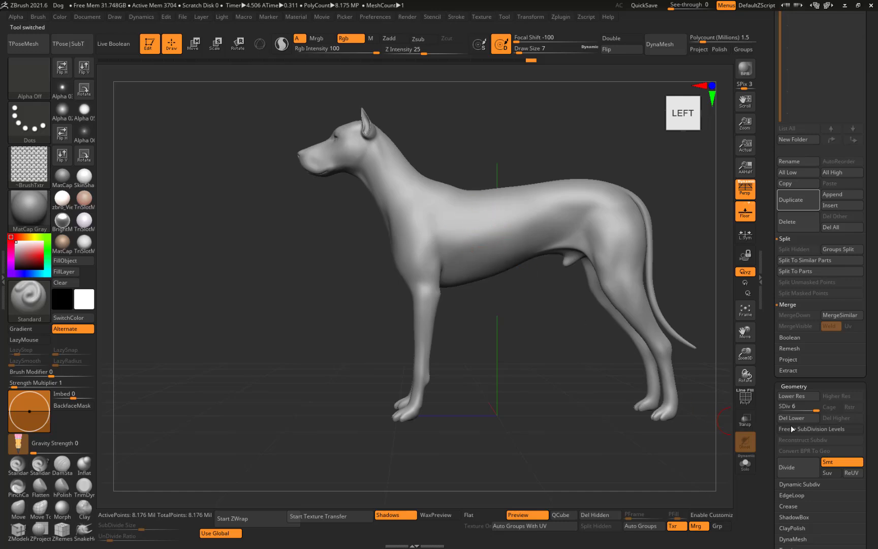
pyautogui.moveTo(815, 409); pyautogui.dragTo(771, 410)
pyautogui.click(29, 163)
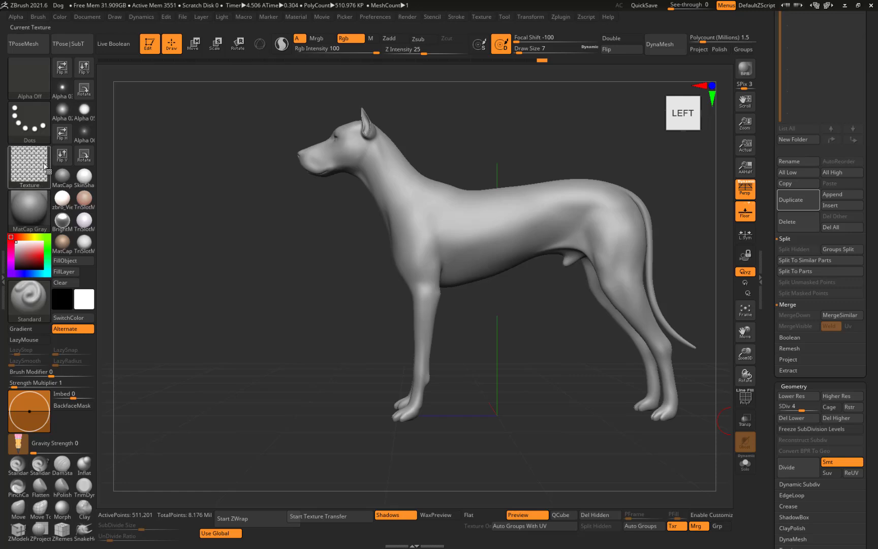
pyautogui.click(130, 172)
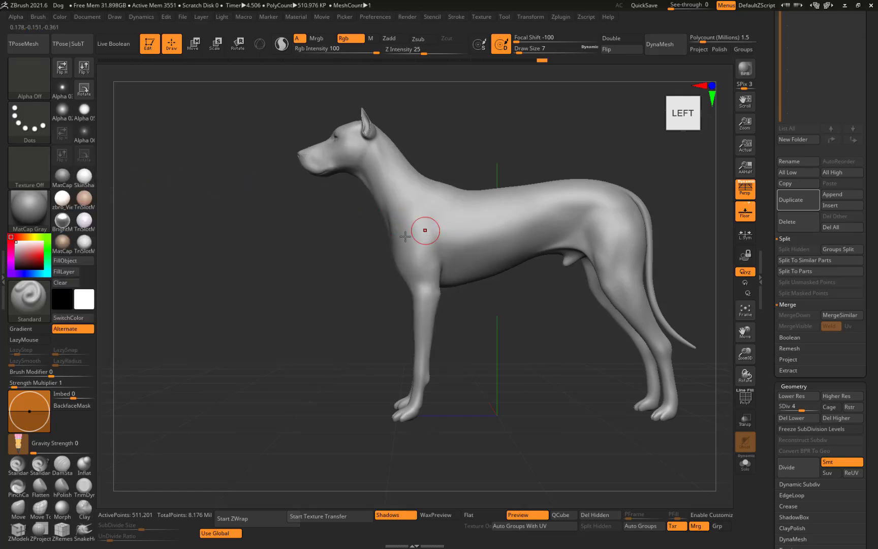
pyautogui.keyDown('alt'); pyautogui.moveTo(322, 244); pyautogui.dragTo(366, 205); pyautogui.keyUp('alt')
# Switch the mask brush to the Lasso stroke and clear the trial rectangular mask at the base of the neck.
pyautogui.press('ctrl')
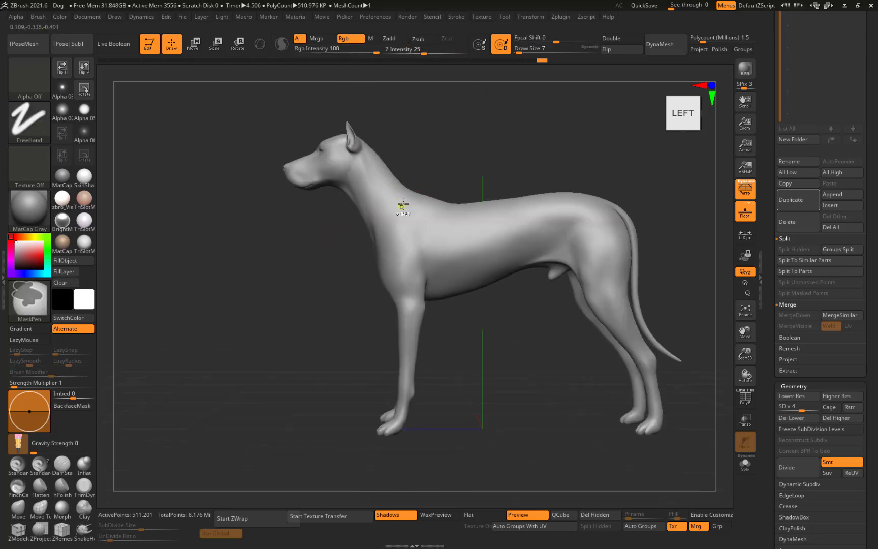
pyautogui.keyDown('ctrl'); pyautogui.moveTo(411, 173); pyautogui.dragTo(380, 210); pyautogui.keyUp('ctrl')
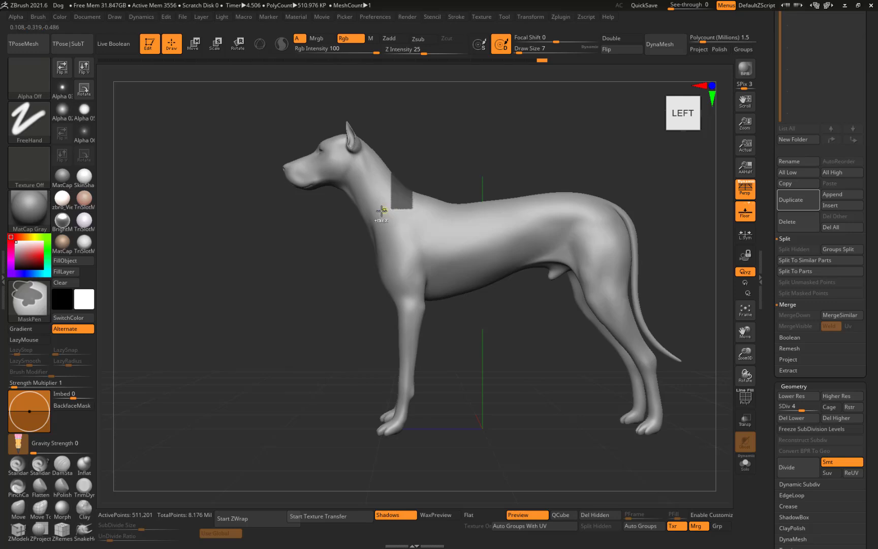
pyautogui.click(29, 121)
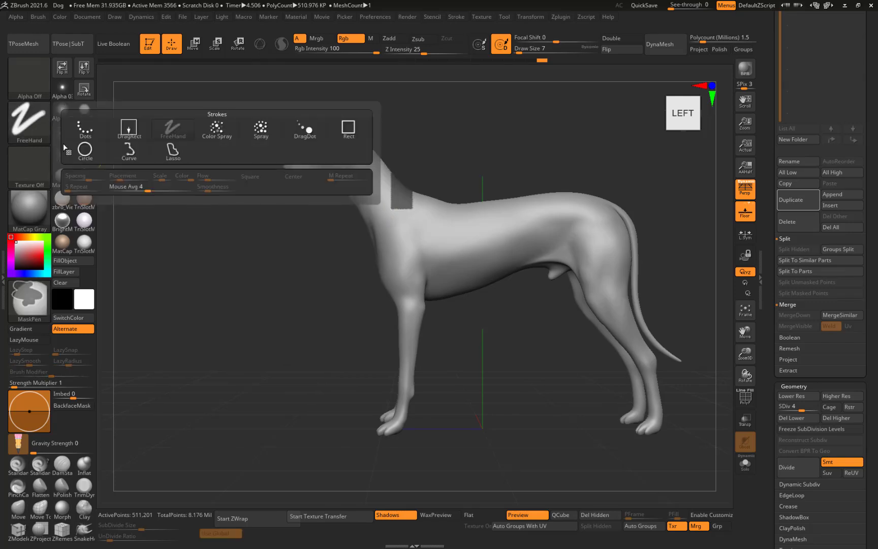
pyautogui.click(128, 149)
pyautogui.keyDown('ctrl'); pyautogui.click(341, 255); pyautogui.keyUp('ctrl')
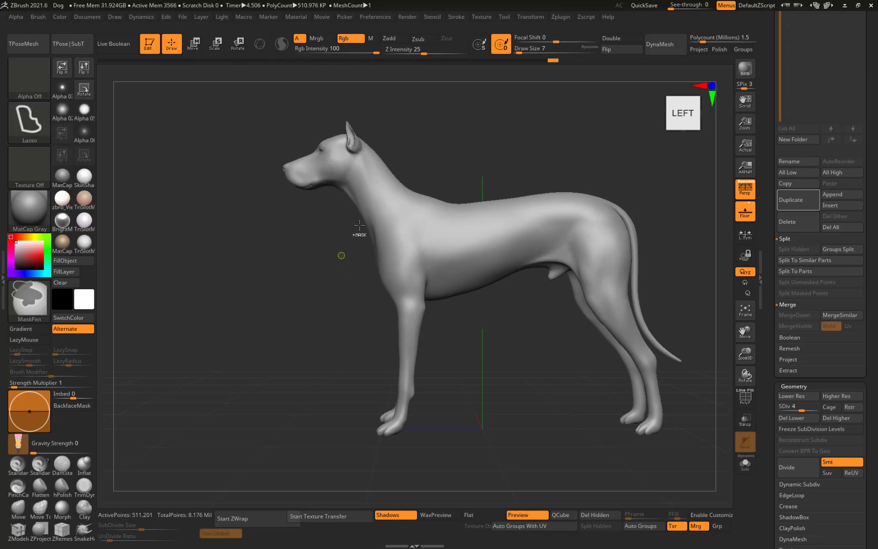
# Lasso a mask over the dog's withers and upper shoulder, and trim its lower front edge.
pyautogui.moveTo(389, 218)
pyautogui.keyDown('ctrl'); pyautogui.mouseDown()
pyautogui.moveTo(406, 259)
pyautogui.moveTo(445, 258)
pyautogui.moveTo(399, 175)
pyautogui.mouseUp(); pyautogui.keyUp('ctrl')
pyautogui.press('ctrl')
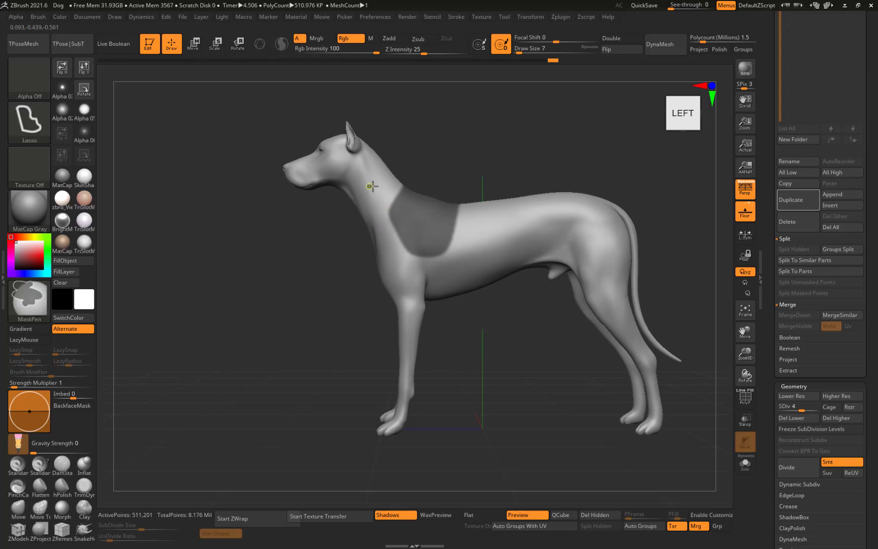
pyautogui.moveTo(418, 251)
pyautogui.keyDown('ctrl'); pyautogui.mouseDown()
pyautogui.moveTo(392, 295)
pyautogui.moveTo(302, 194)
pyautogui.mouseUp(); pyautogui.keyUp('ctrl')
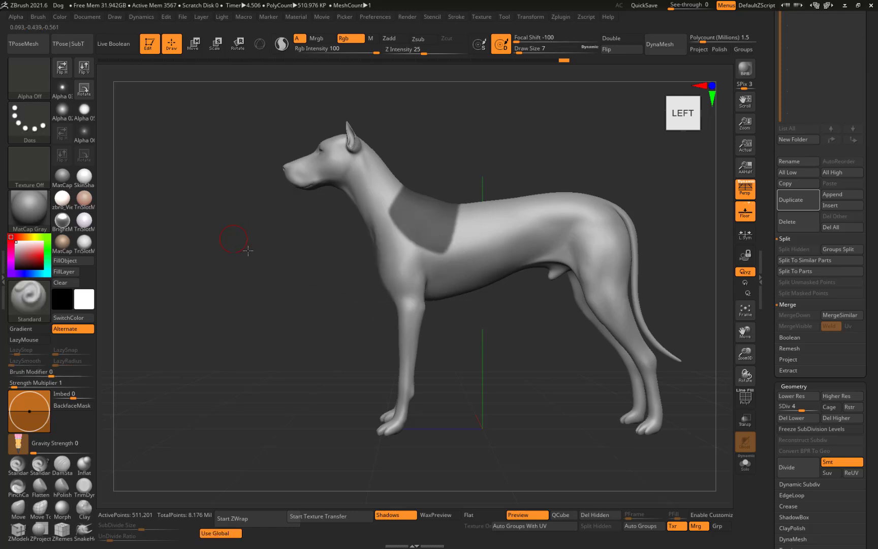
# Turn off perspective and redo the lasso mask over the shoulder in side view, cutting its lower front edge straight.
pyautogui.moveTo(247, 249)
pyautogui.mouseDown()
pyautogui.moveTo(313, 252)
pyautogui.moveTo(248, 252)
pyautogui.mouseUp()
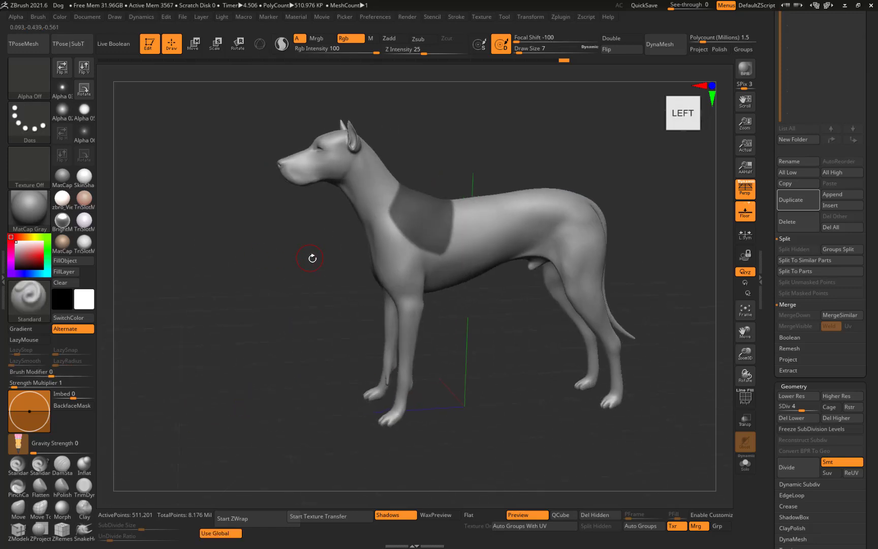
pyautogui.moveTo(312, 258); pyautogui.dragTo(290, 256)
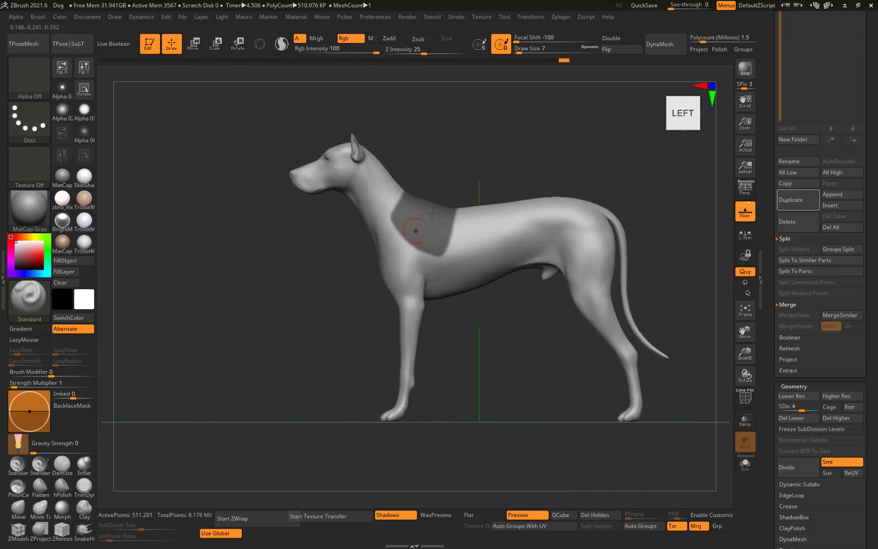
pyautogui.keyDown('ctrl'); pyautogui.click(298, 243); pyautogui.keyUp('ctrl')
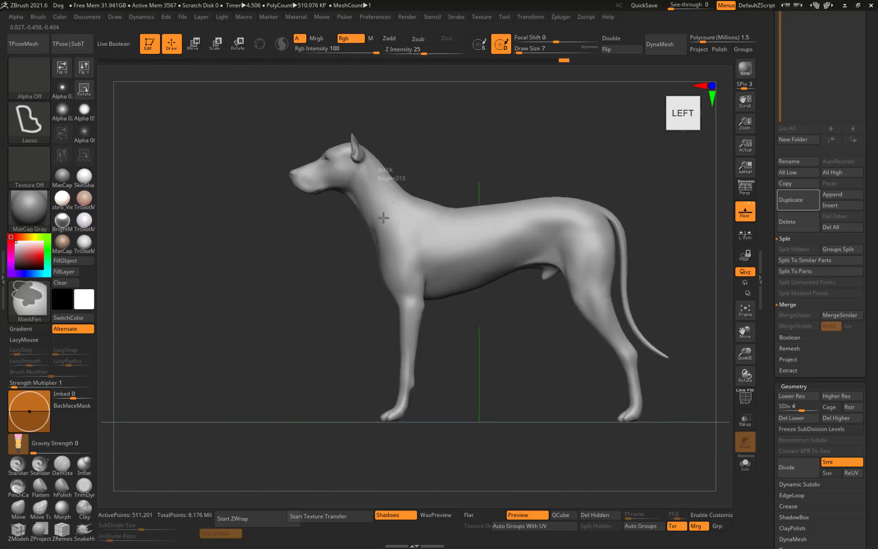
pyautogui.moveTo(398, 175)
pyautogui.keyDown('ctrl'); pyautogui.mouseDown()
pyautogui.moveTo(423, 256)
pyautogui.moveTo(453, 227)
pyautogui.moveTo(399, 198)
pyautogui.mouseUp(); pyautogui.keyUp('ctrl')
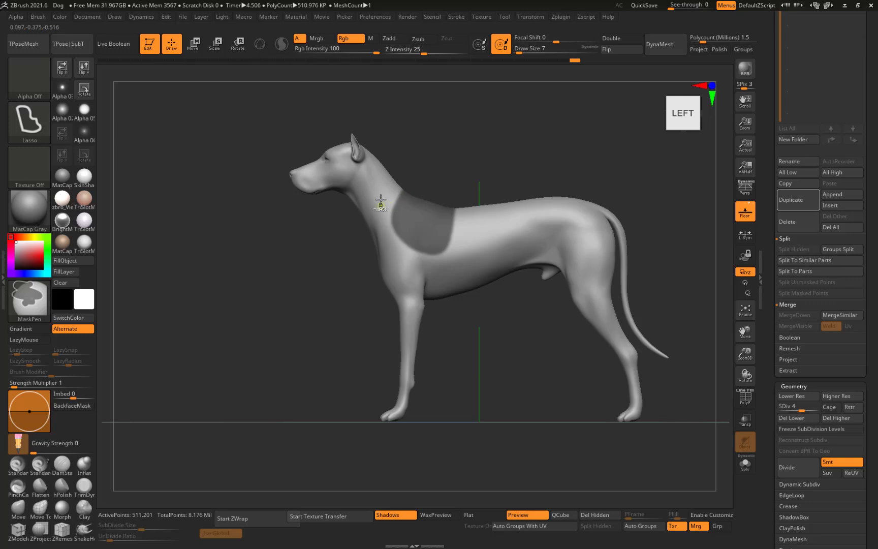
pyautogui.moveTo(427, 252)
pyautogui.keyDown('ctrl'); pyautogui.keyDown('alt'); pyautogui.mouseDown()
pyautogui.moveTo(438, 292)
pyautogui.moveTo(348, 229)
pyautogui.mouseUp(); pyautogui.keyUp('alt'); pyautogui.keyUp('ctrl')
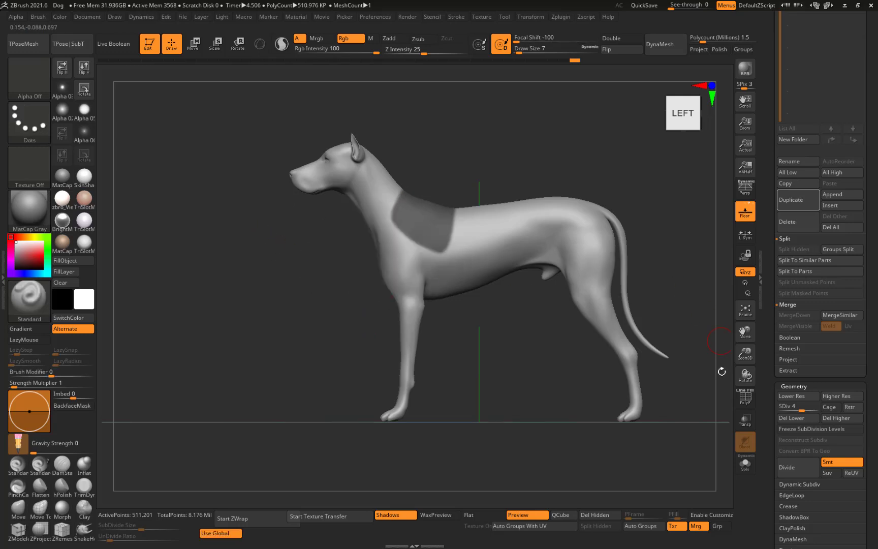
# Preview an extraction of the masked shoulder patch with S Smt at 31 and its smoothing mode option toggled.
pyautogui.click(787, 370)
pyautogui.click(806, 385)
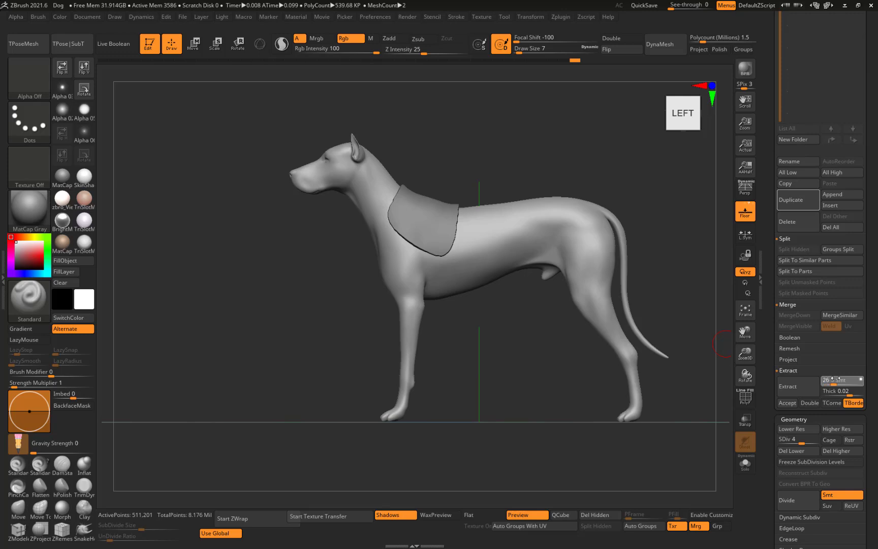
pyautogui.moveTo(832, 379); pyautogui.dragTo(835, 379)
pyautogui.click(801, 384)
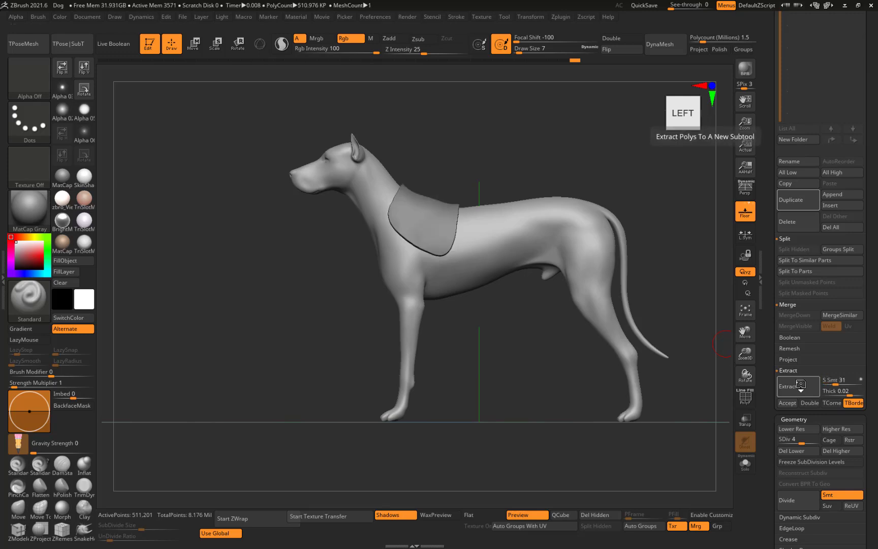
pyautogui.click(861, 382)
pyautogui.click(807, 387)
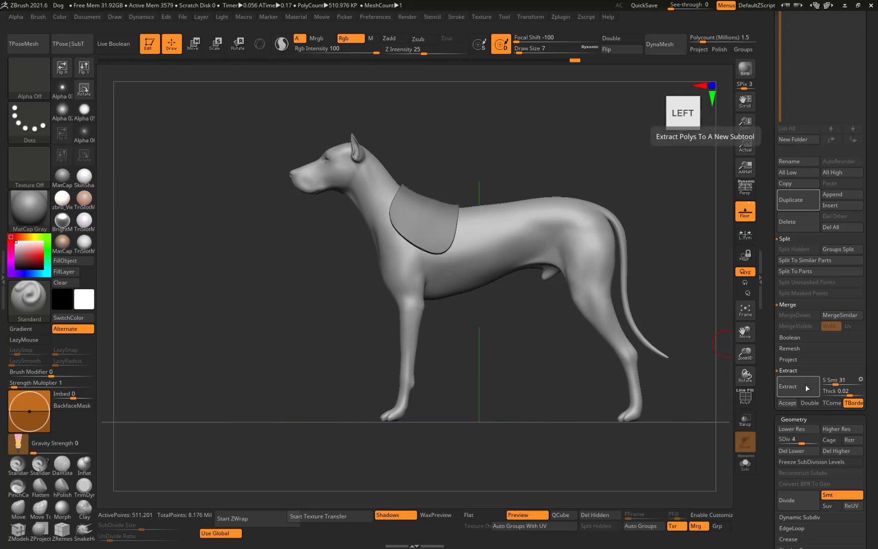
# Set the extract thickness to 0.01, extract the masked patch again and accept it as a subtool.
pyautogui.click(839, 391)
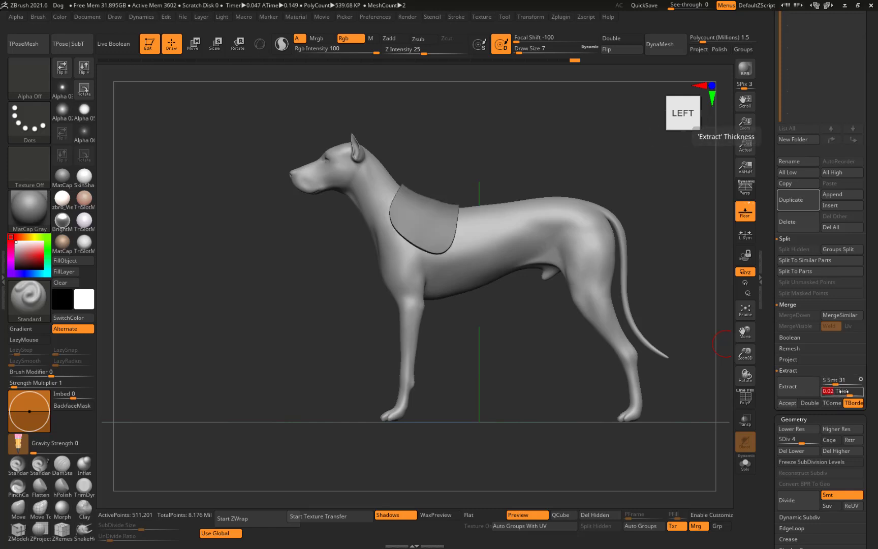
pyautogui.write('0.0')
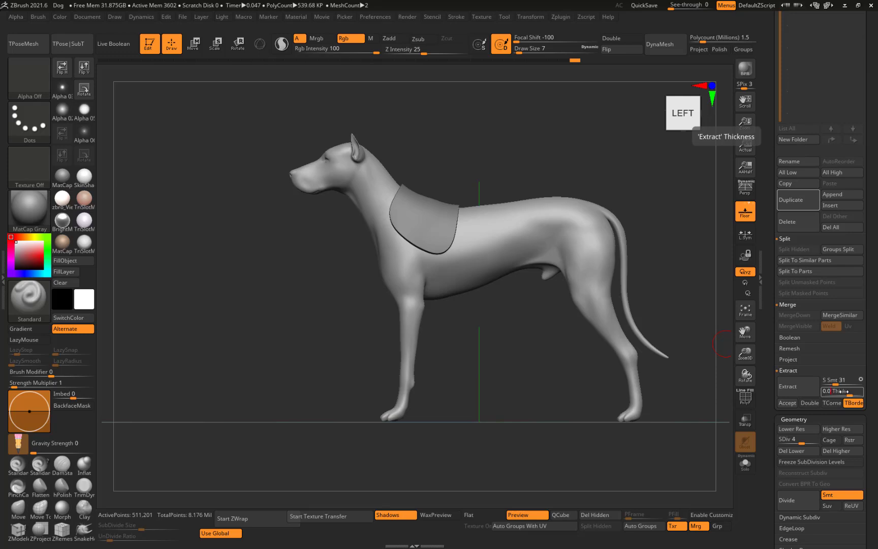
pyautogui.write('1')
pyautogui.press('Return')
pyautogui.click(794, 389)
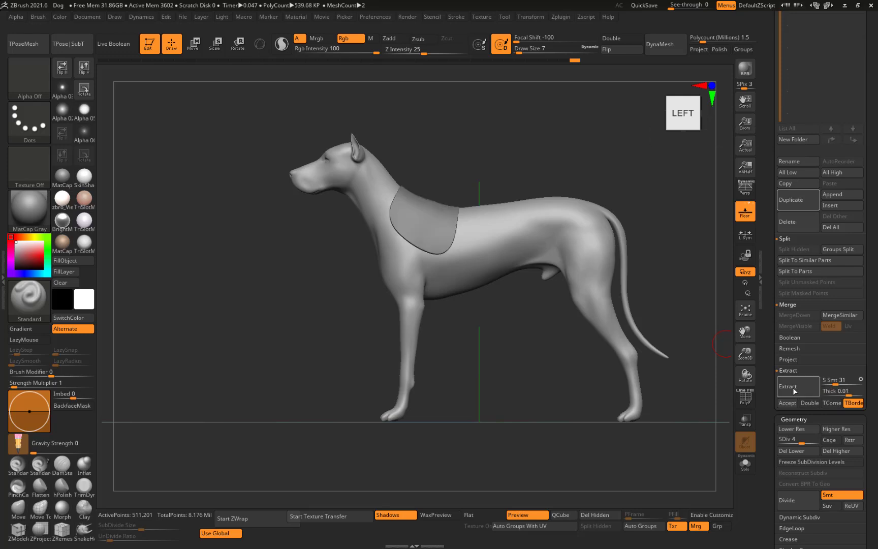
pyautogui.click(786, 403)
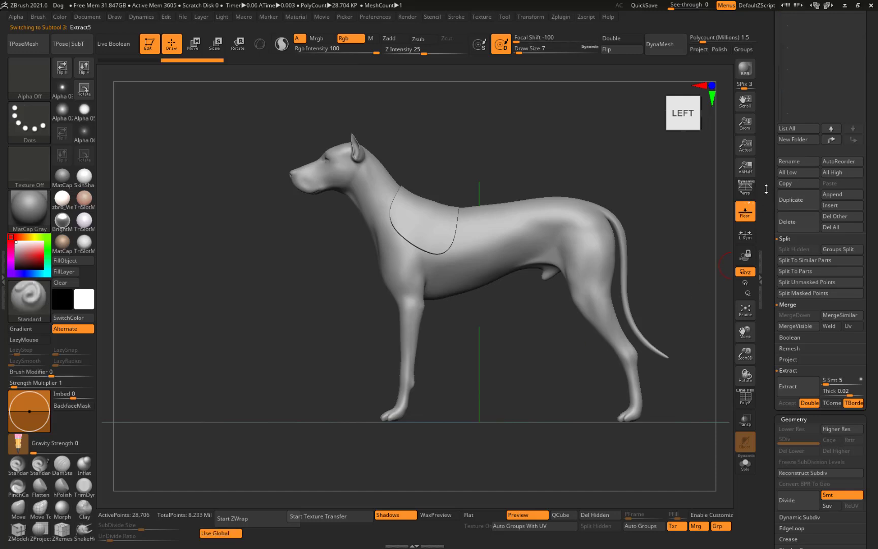
# Delete the surplus Extract5 subtool, keeping the Extract4 patch.
pyautogui.click(794, 200)
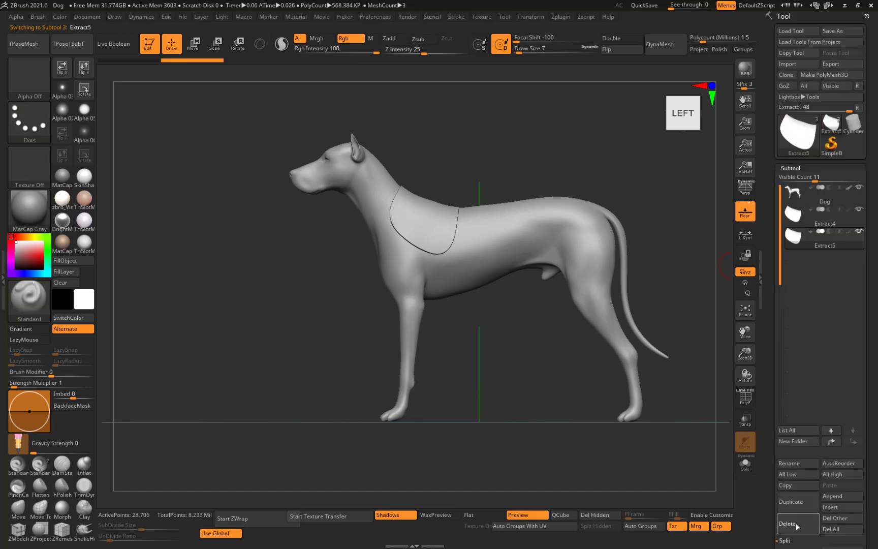
pyautogui.click(796, 523)
# Isolate the Extract4 patch in Solo mode and display its polyframe.
pyautogui.moveTo(494, 341); pyautogui.dragTo(415, 247)
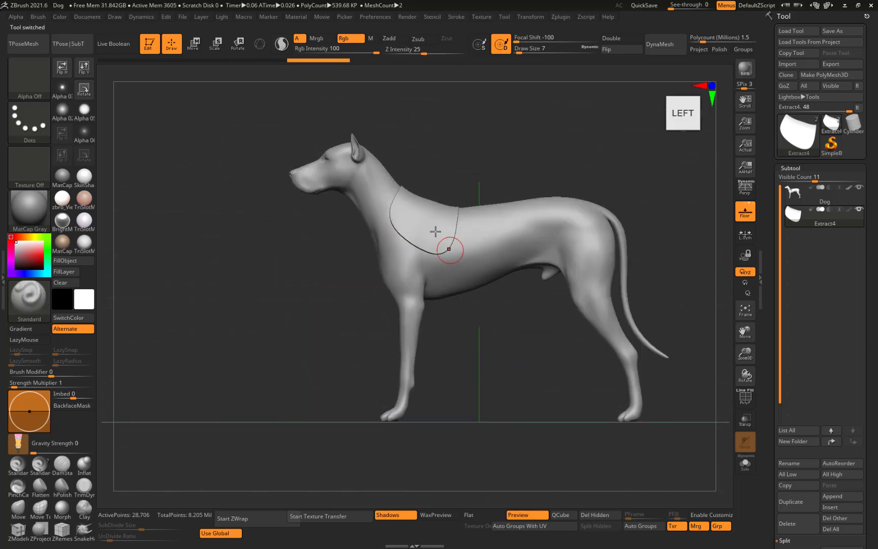
pyautogui.keyDown('alt'); pyautogui.moveTo(491, 346); pyautogui.dragTo(528, 427); pyautogui.keyUp('alt')
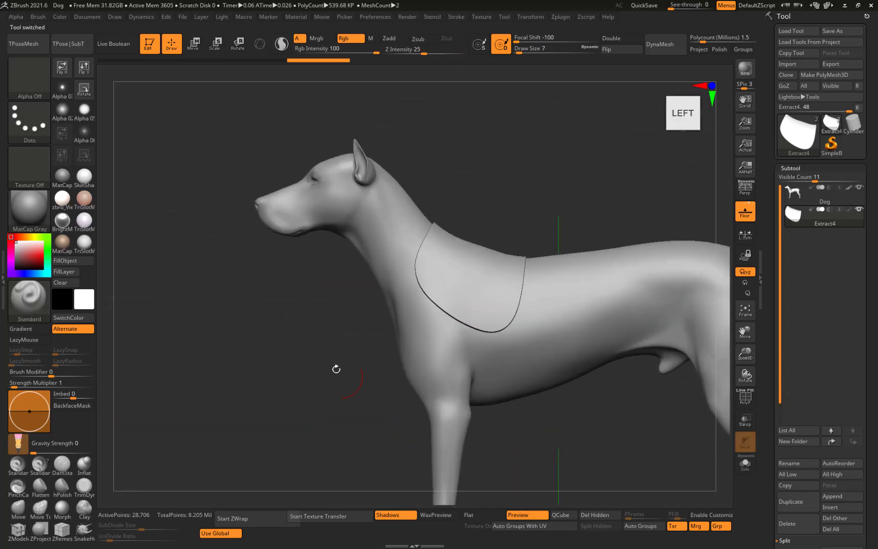
pyautogui.keyDown('alt'); pyautogui.moveTo(331, 358); pyautogui.dragTo(237, 320); pyautogui.keyUp('alt')
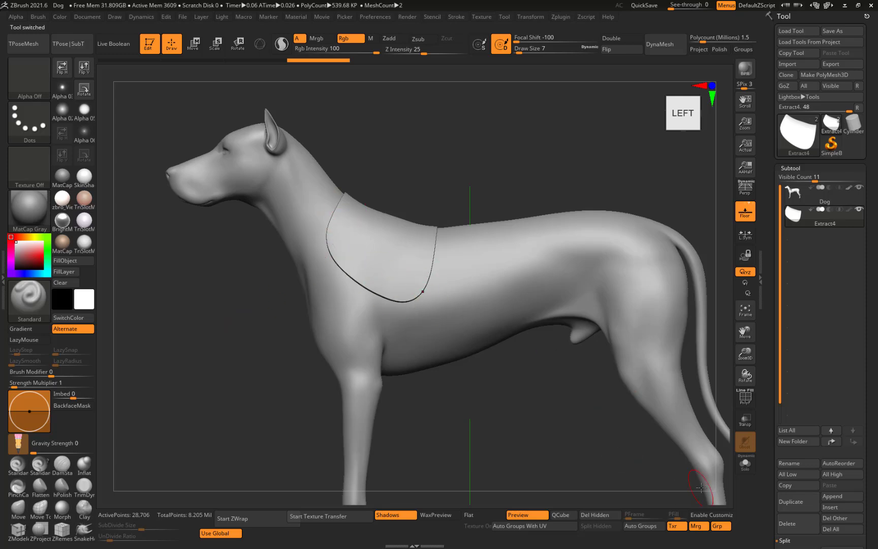
pyautogui.click(745, 472)
pyautogui.moveTo(523, 383)
pyautogui.mouseDown()
pyautogui.moveTo(500, 372)
pyautogui.moveTo(484, 290)
pyautogui.moveTo(523, 348)
pyautogui.moveTo(519, 366)
pyautogui.mouseUp()
pyautogui.keyDown('alt'); pyautogui.moveTo(500, 302); pyautogui.dragTo(611, 386); pyautogui.keyUp('alt')
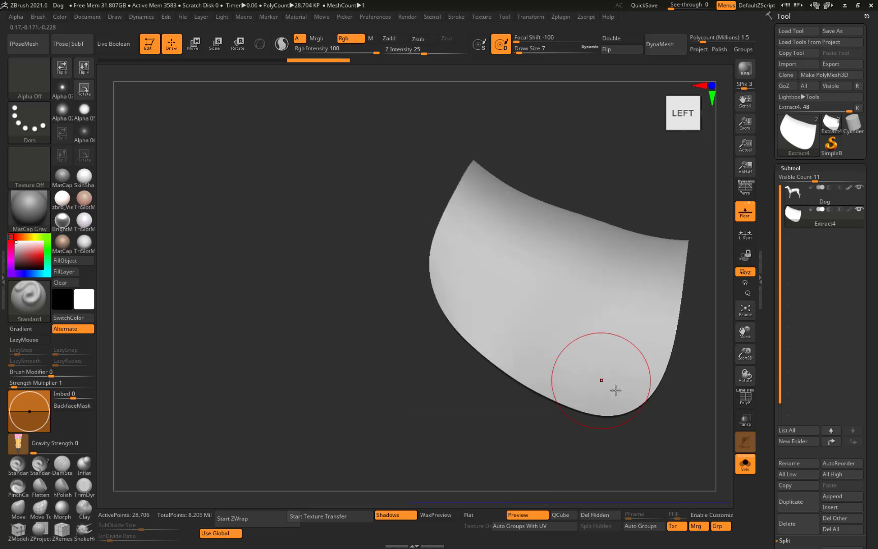
pyautogui.keyDown('alt'); pyautogui.moveTo(427, 416); pyautogui.dragTo(380, 411); pyautogui.keyUp('alt')
pyautogui.click(743, 399)
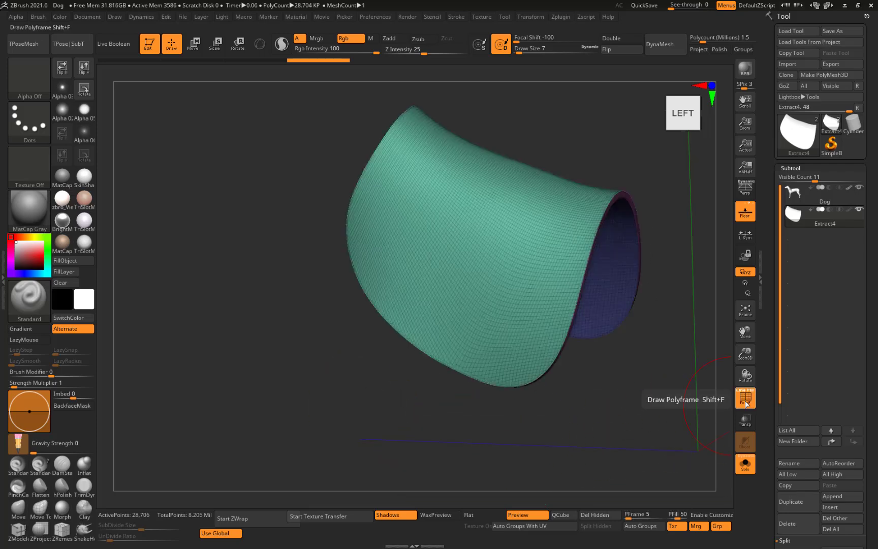
pyautogui.moveTo(584, 356)
pyautogui.mouseDown()
pyautogui.moveTo(605, 395)
pyautogui.moveTo(594, 366)
pyautogui.moveTo(625, 386)
pyautogui.moveTo(627, 416)
pyautogui.moveTo(629, 391)
pyautogui.moveTo(641, 384)
pyautogui.moveTo(599, 386)
pyautogui.moveTo(606, 356)
pyautogui.moveTo(597, 402)
pyautogui.mouseUp()
# Remesh the extracted patch with ZRemesher using the Half target and with adaptive density turned off.
pyautogui.moveTo(766, 480); pyautogui.dragTo(775, 331)
pyautogui.moveTo(771, 228); pyautogui.dragTo(771, 238)
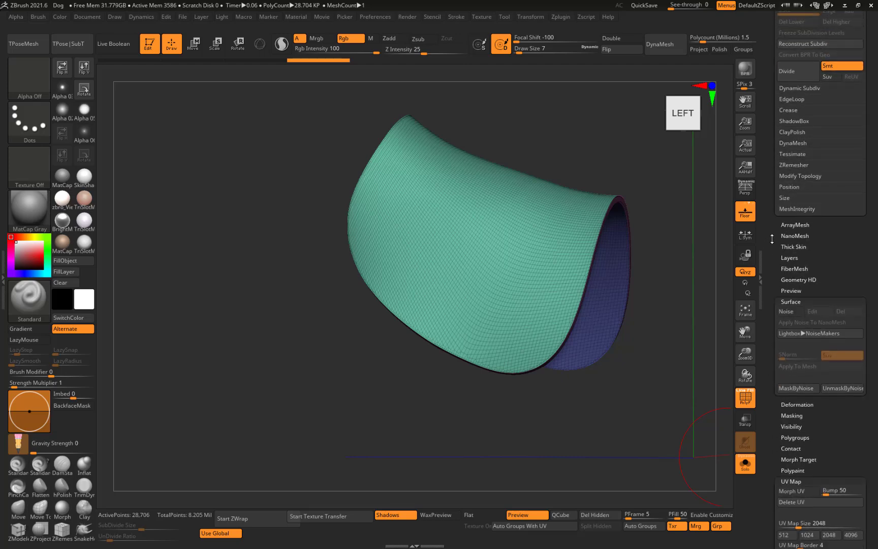
pyautogui.click(790, 165)
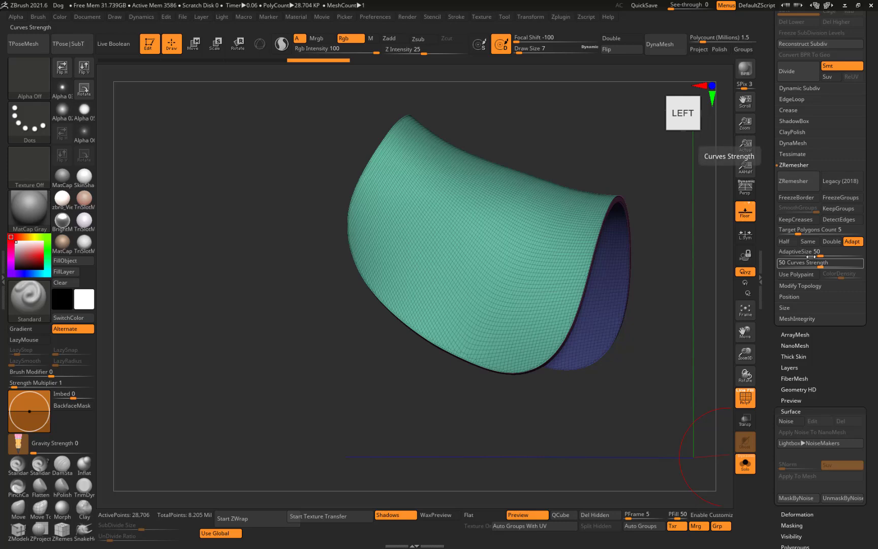
pyautogui.click(784, 241)
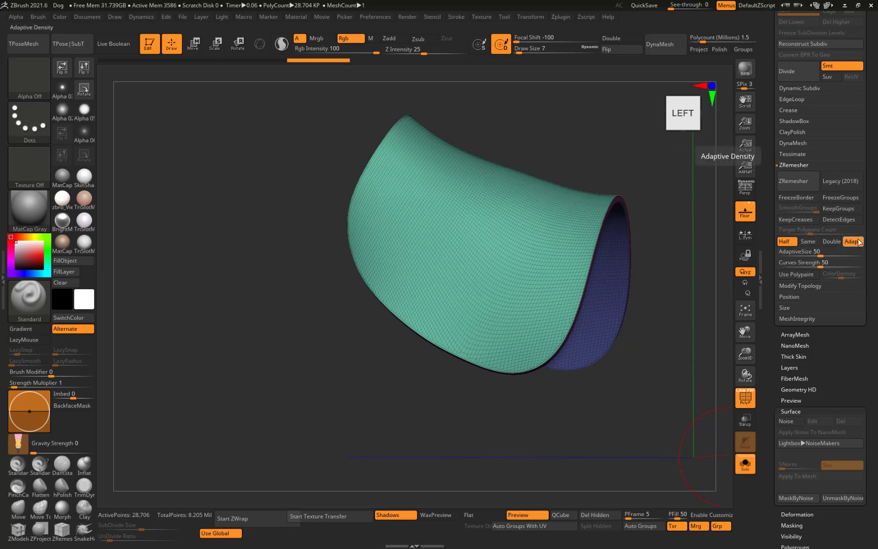
pyautogui.click(857, 242)
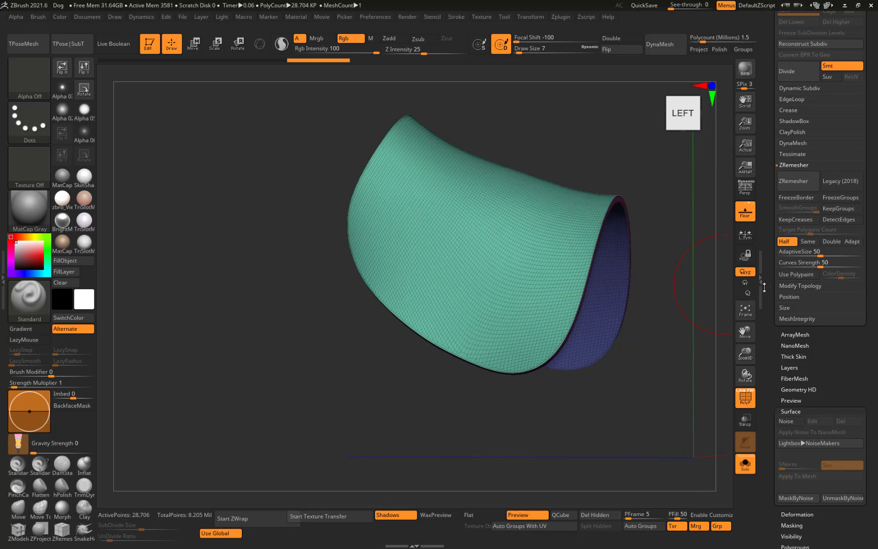
pyautogui.click(796, 181)
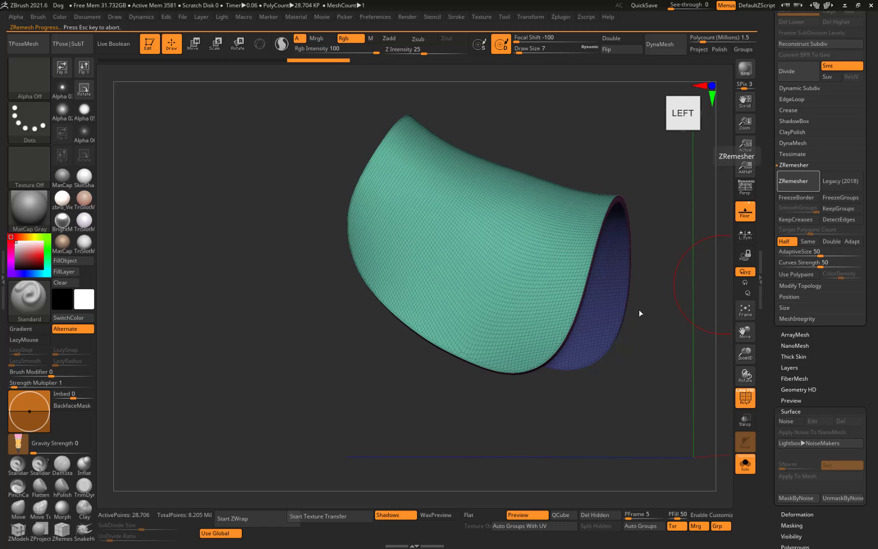
pyautogui.moveTo(667, 352)
pyautogui.mouseDown()
pyautogui.moveTo(673, 375)
pyautogui.moveTo(668, 353)
pyautogui.mouseUp()
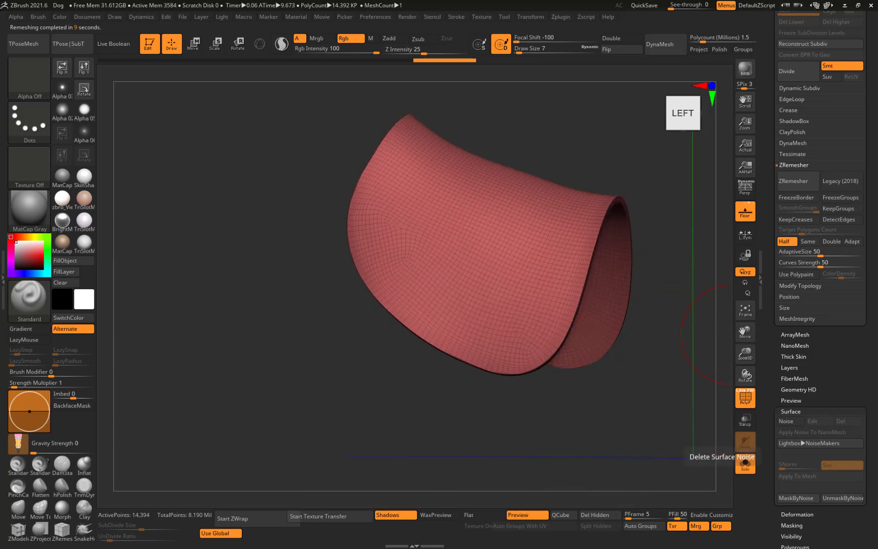
# Choose the ZModeler brush and set its edge action to Collapse with the Polyloop target.
pyautogui.moveTo(530, 442)
pyautogui.mouseDown()
pyautogui.moveTo(442, 427)
pyautogui.moveTo(435, 326)
pyautogui.moveTo(439, 437)
pyautogui.moveTo(368, 428)
pyautogui.moveTo(411, 387)
pyautogui.mouseUp()
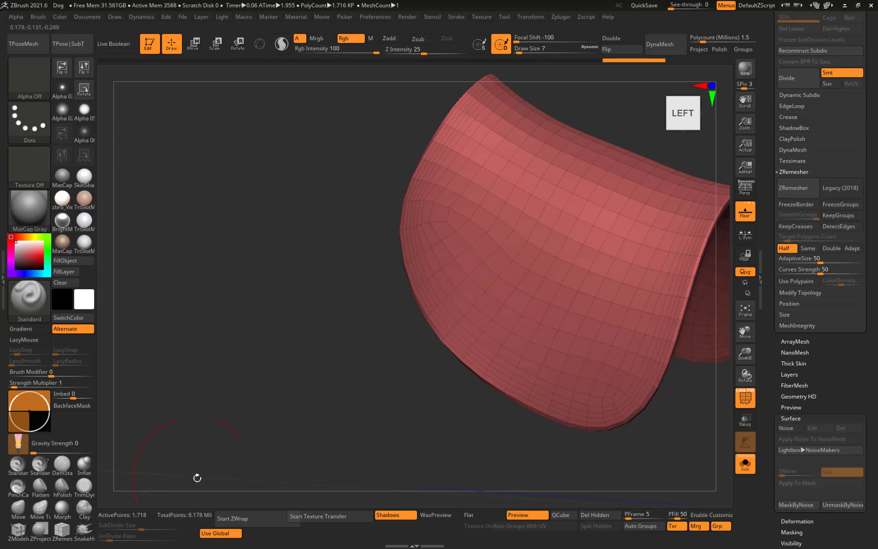
pyautogui.click(18, 531)
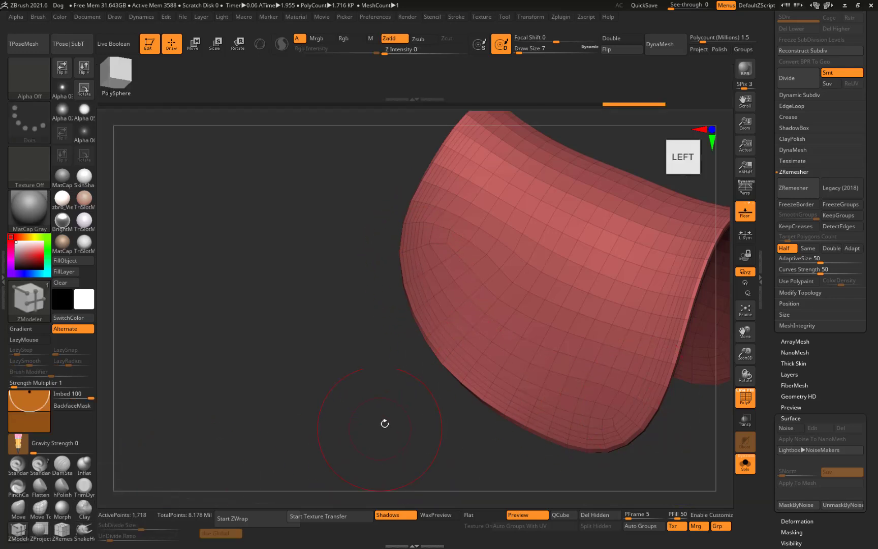
pyautogui.moveTo(384, 423); pyautogui.dragTo(168, 300)
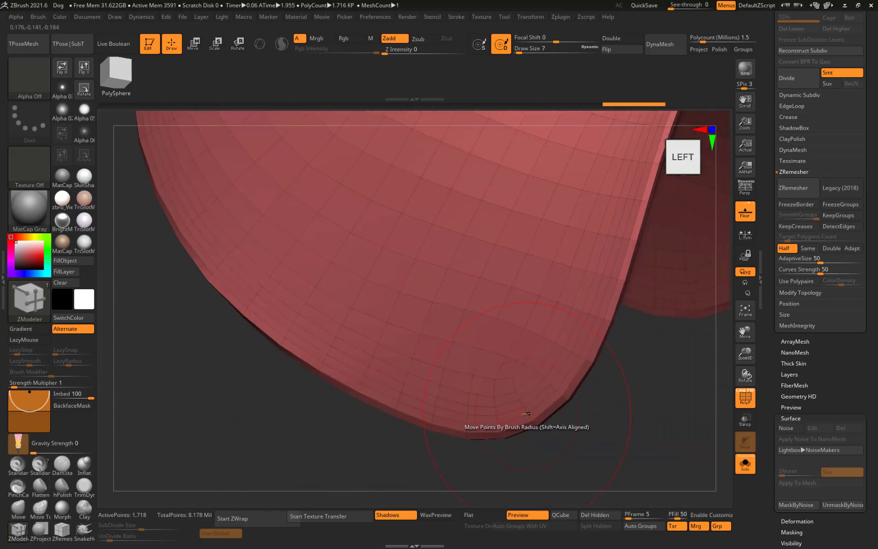
pyautogui.press('space')
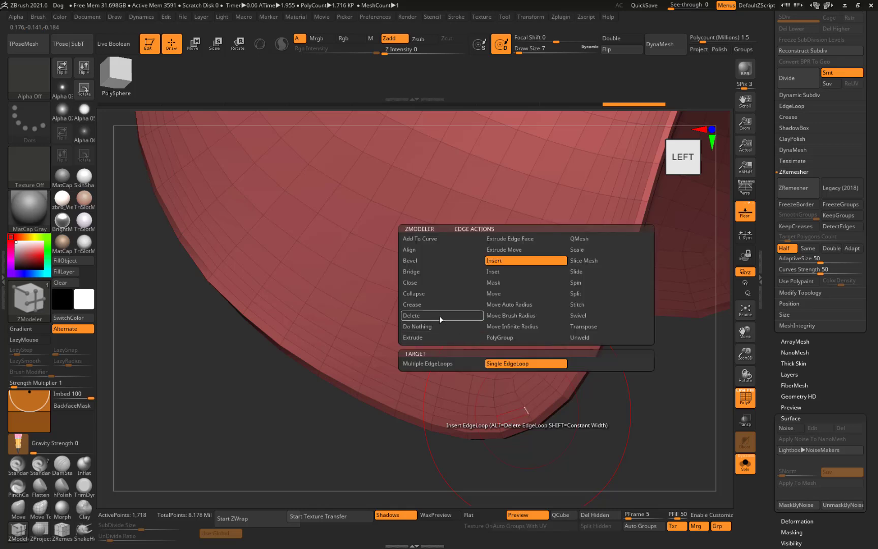
pyautogui.click(432, 293)
pyautogui.click(579, 364)
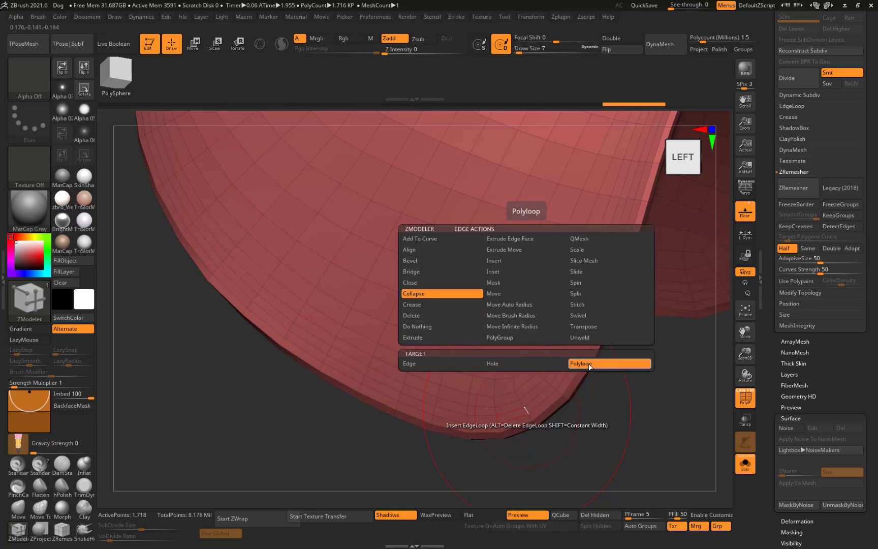
# Try collapsing a polyloop near the patch's lower rounded corner, then undo the collapse.
pyautogui.click(526, 413)
pyautogui.hotkey('ctrl', 'z')
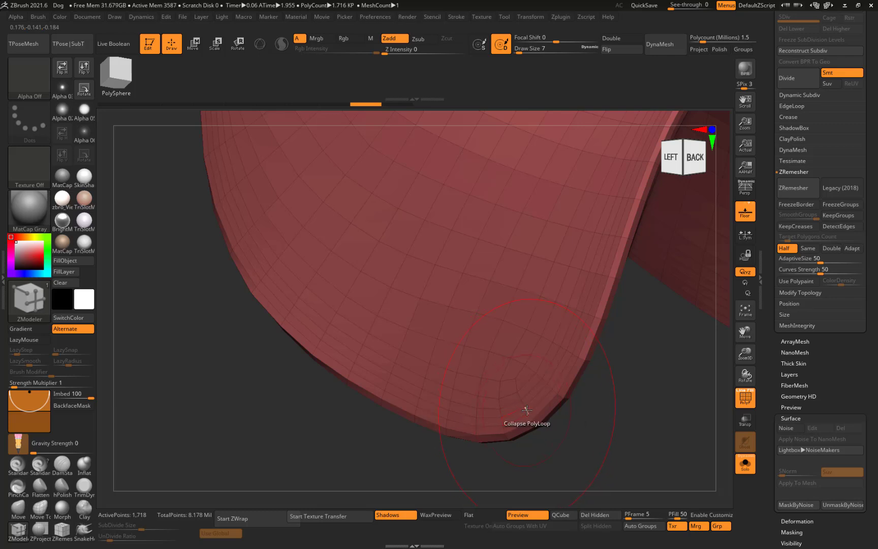
pyautogui.click(525, 409)
pyautogui.click(550, 428)
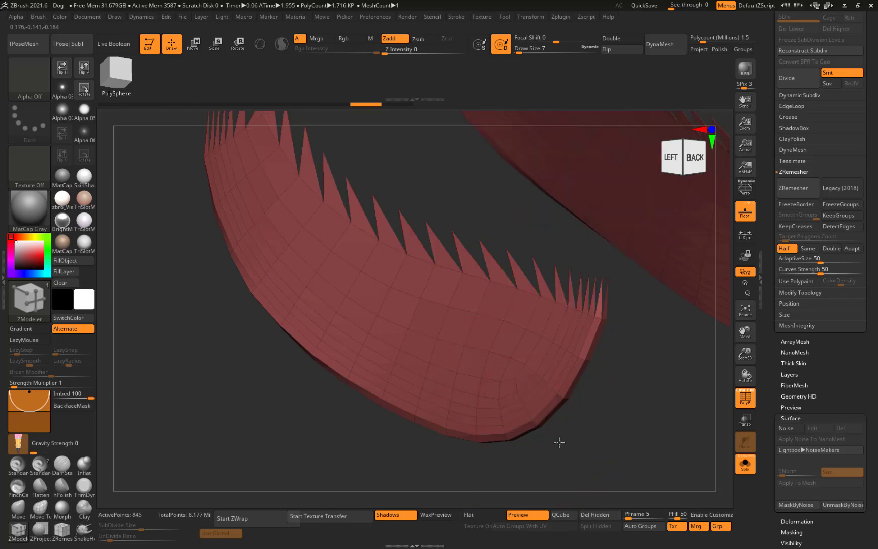
pyautogui.hotkey('ctrl', 'z')
# Unhide the whole remeshed patch and examine the thickness and edge loops along its rim.
pyautogui.moveTo(545, 453); pyautogui.dragTo(580, 410)
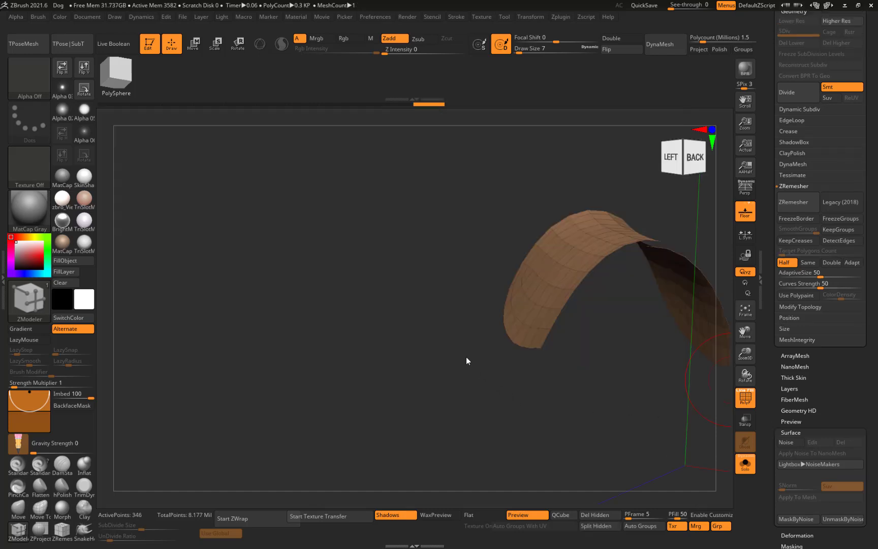
pyautogui.moveTo(425, 310); pyautogui.dragTo(325, 265)
pyautogui.keyDown('ctrl'); pyautogui.keyDown('shift'); pyautogui.click(302, 298); pyautogui.keyUp('shift'); pyautogui.keyUp('ctrl')
pyautogui.moveTo(303, 300)
pyautogui.mouseDown()
pyautogui.moveTo(335, 326)
pyautogui.moveTo(320, 313)
pyautogui.moveTo(336, 360)
pyautogui.moveTo(291, 291)
pyautogui.moveTo(310, 458)
pyautogui.moveTo(341, 388)
pyautogui.moveTo(366, 374)
pyautogui.moveTo(361, 357)
pyautogui.mouseUp()
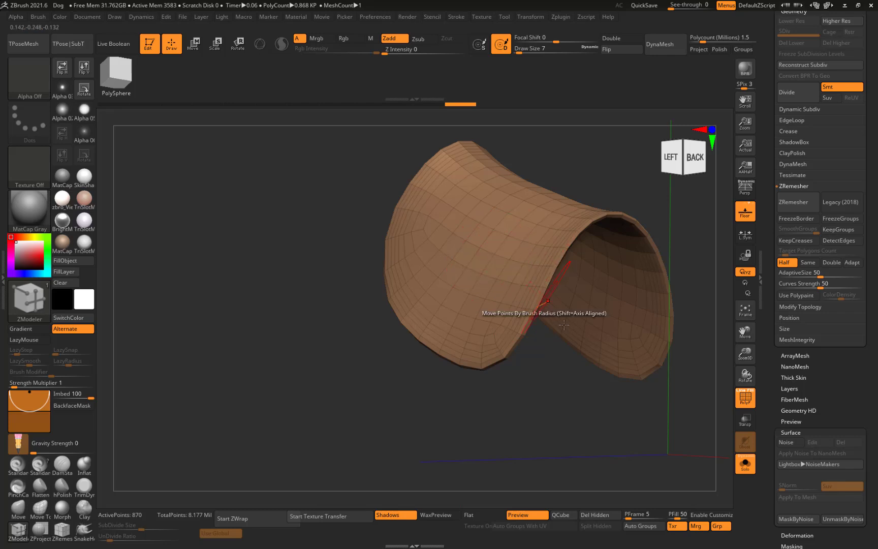
pyautogui.moveTo(451, 359); pyautogui.dragTo(402, 415)
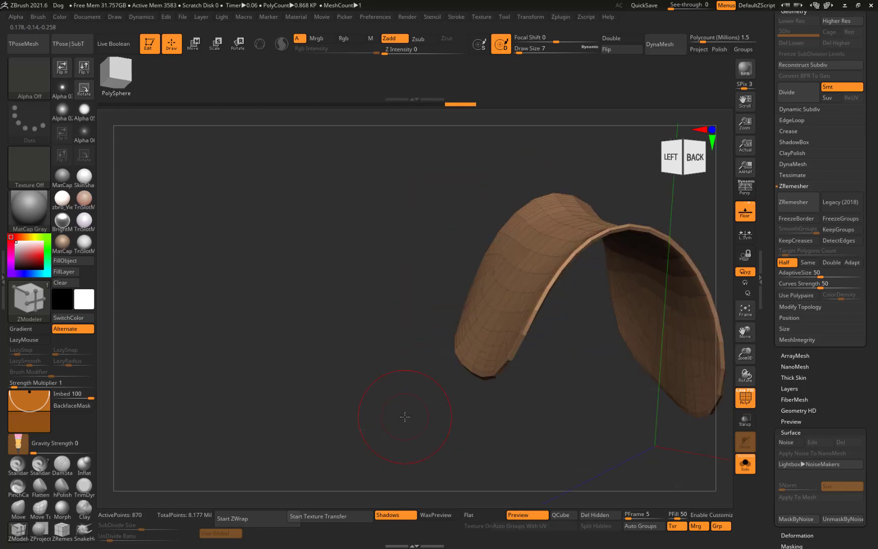
pyautogui.moveTo(378, 356)
pyautogui.mouseDown()
pyautogui.moveTo(337, 297)
pyautogui.moveTo(376, 373)
pyautogui.mouseUp()
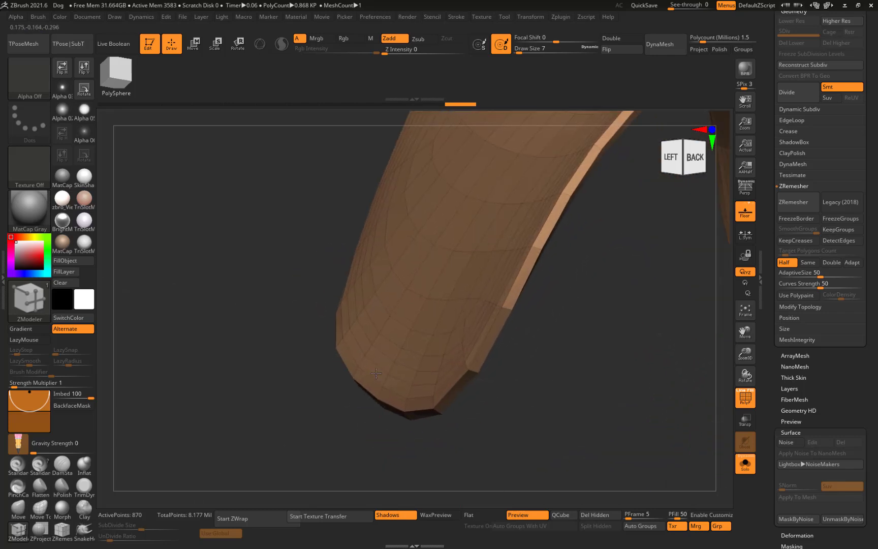
pyautogui.moveTo(544, 361)
pyautogui.mouseDown()
pyautogui.moveTo(570, 385)
pyautogui.moveTo(545, 357)
pyautogui.mouseUp()
# Hide the polygon loops around the patch's rim and give the remaining separate surfaces their own polygroups with Auto Groups.
pyautogui.keyDown('ctrl'); pyautogui.keyDown('shift'); pyautogui.click(508, 318); pyautogui.keyUp('shift'); pyautogui.keyUp('ctrl')
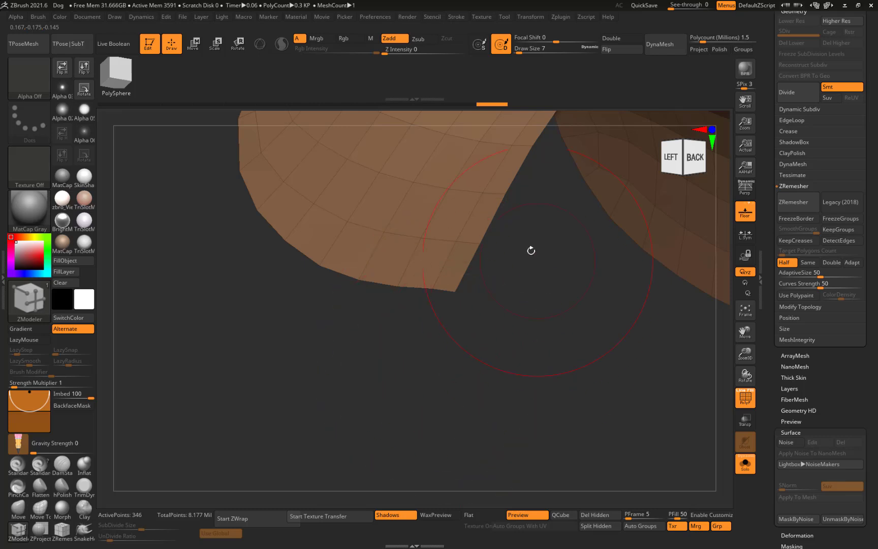
pyautogui.moveTo(491, 411); pyautogui.dragTo(455, 357)
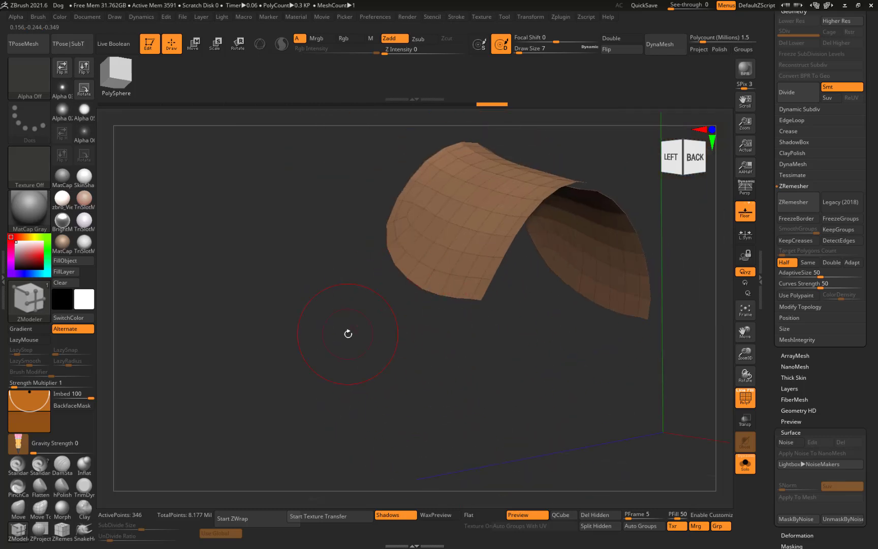
pyautogui.moveTo(347, 333); pyautogui.dragTo(333, 225)
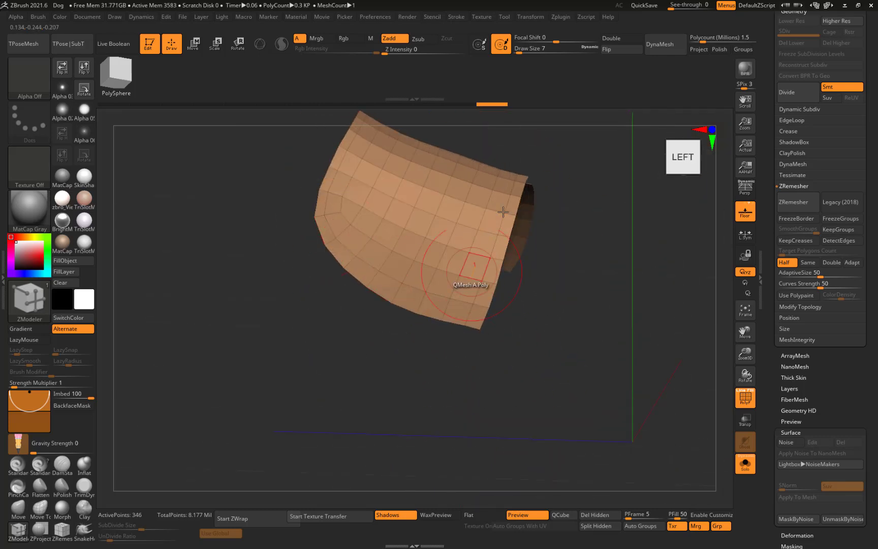
pyautogui.moveTo(328, 313); pyautogui.dragTo(356, 355)
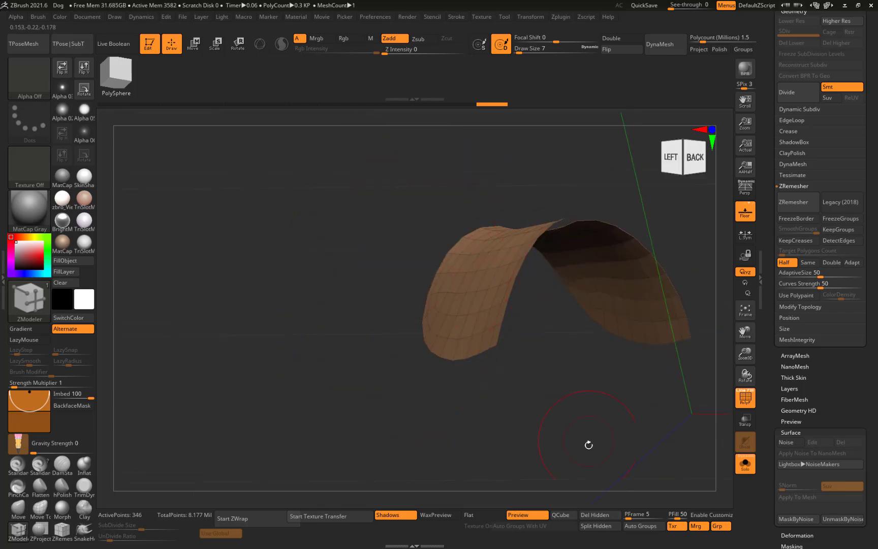
pyautogui.click(640, 525)
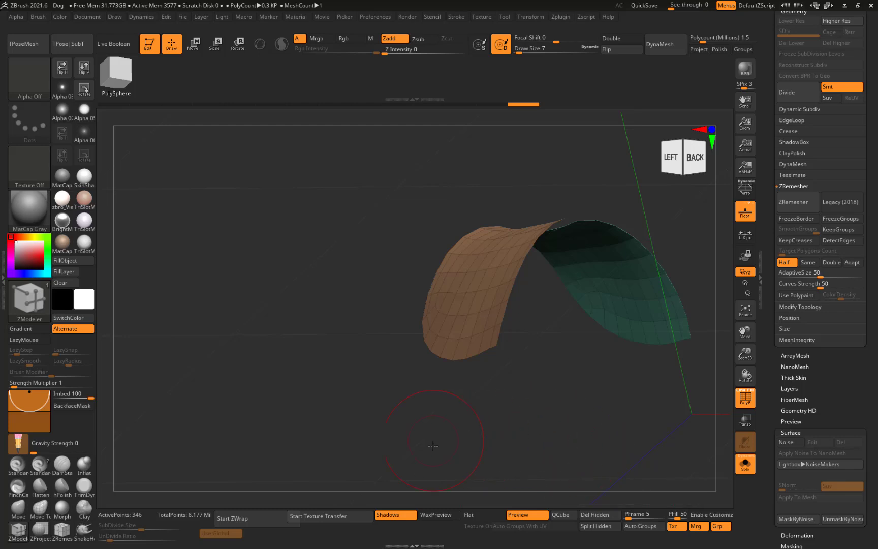
# Assign separate polygroups to the two visible surfaces with Auto Groups and unhide the whole patch.
pyautogui.moveTo(434, 441); pyautogui.dragTo(323, 417)
pyautogui.click(640, 526)
pyautogui.keyDown('ctrl'); pyautogui.keyDown('shift'); pyautogui.click(372, 430); pyautogui.keyUp('shift'); pyautogui.keyUp('ctrl')
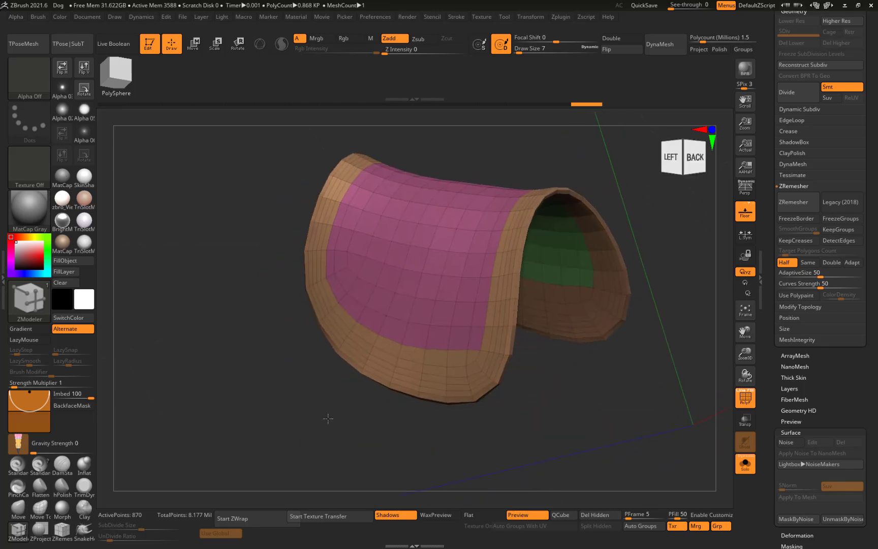
# Isolate the patch's outer surface polygroup, enable double-sided display and delete the hidden geometry.
pyautogui.moveTo(457, 451); pyautogui.dragTo(427, 409)
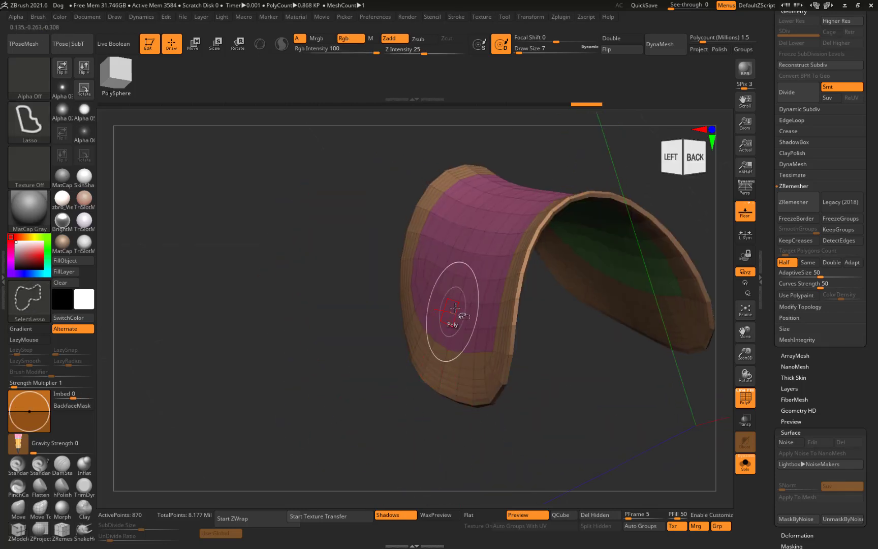
pyautogui.keyDown('ctrl'); pyautogui.keyDown('shift'); pyautogui.click(457, 302); pyautogui.keyUp('shift'); pyautogui.keyUp('ctrl')
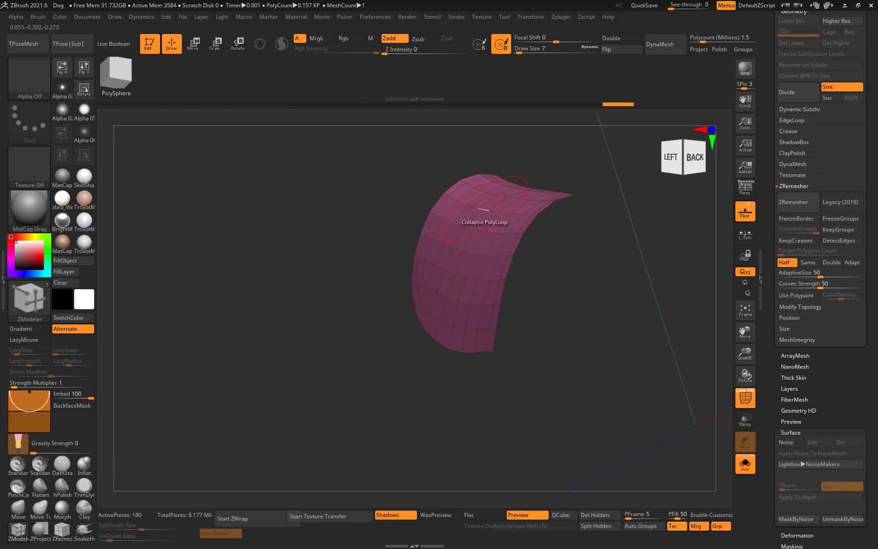
pyautogui.moveTo(330, 353)
pyautogui.mouseDown()
pyautogui.moveTo(321, 304)
pyautogui.moveTo(465, 198)
pyautogui.moveTo(265, 271)
pyautogui.moveTo(313, 319)
pyautogui.moveTo(322, 346)
pyautogui.moveTo(346, 363)
pyautogui.mouseUp()
pyautogui.click(621, 39)
pyautogui.click(605, 524)
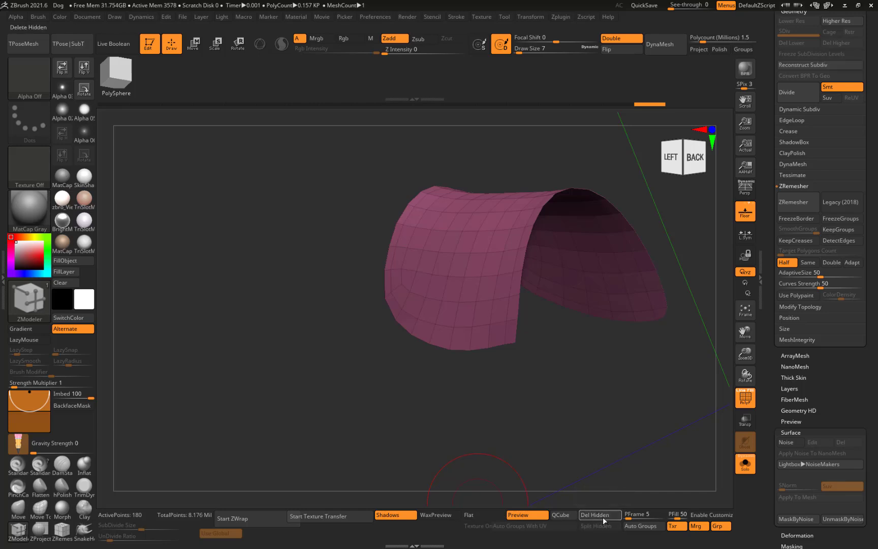
pyautogui.scroll(2, 773, 408)
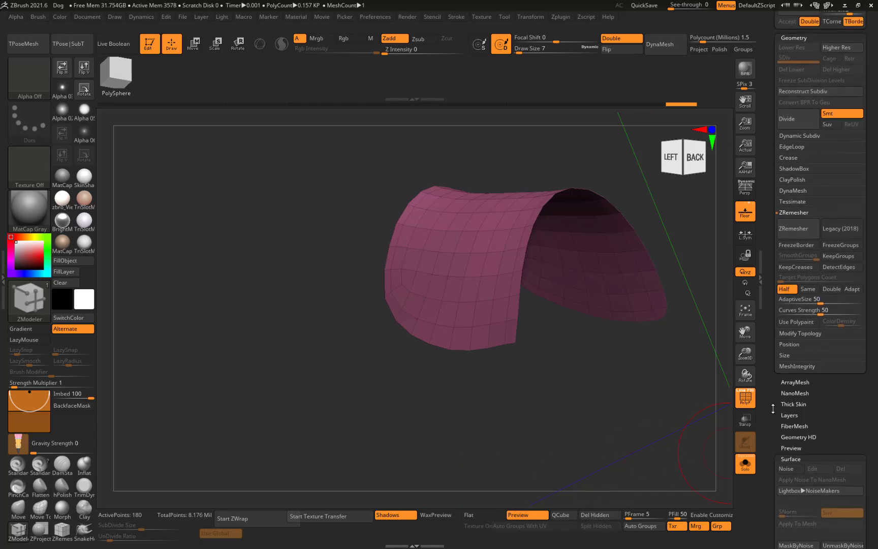
pyautogui.click(792, 333)
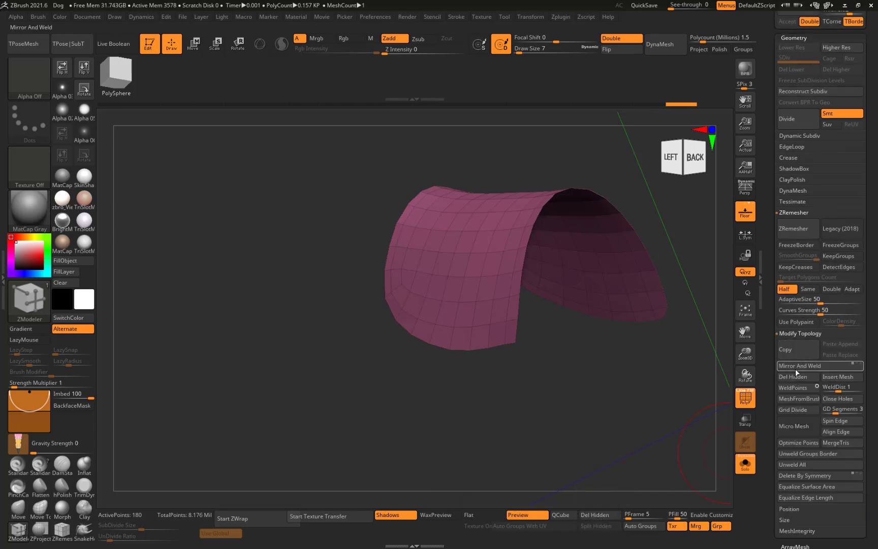
pyautogui.click(793, 332)
pyautogui.moveTo(584, 505); pyautogui.dragTo(364, 400)
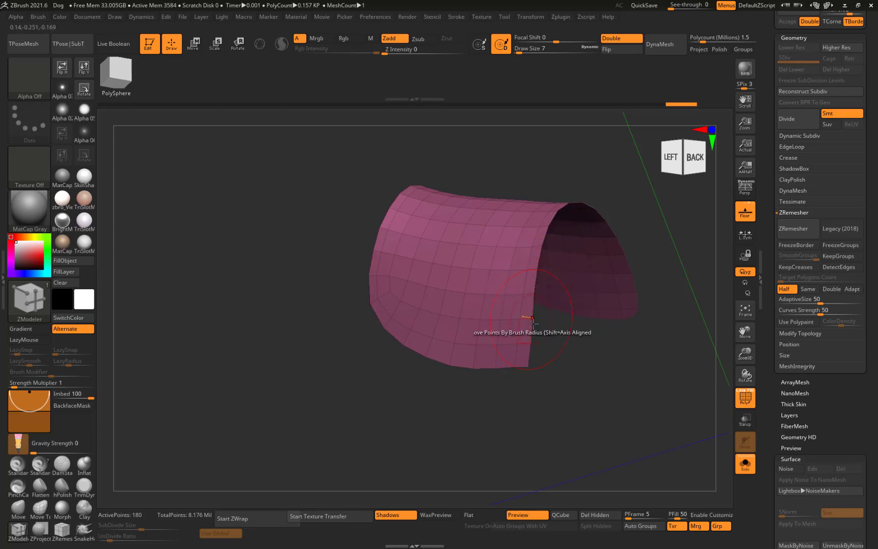
pyautogui.moveTo(564, 378); pyautogui.dragTo(585, 393)
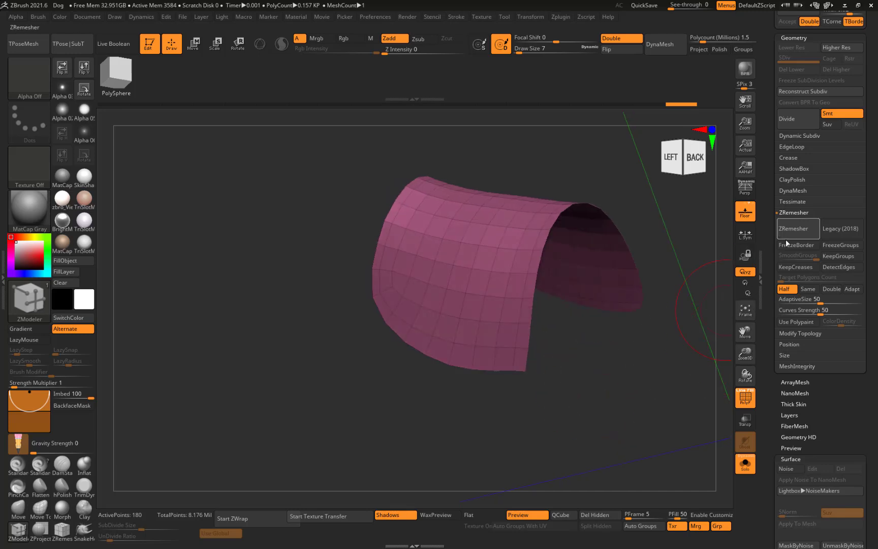
pyautogui.moveTo(773, 359); pyautogui.dragTo(773, 331)
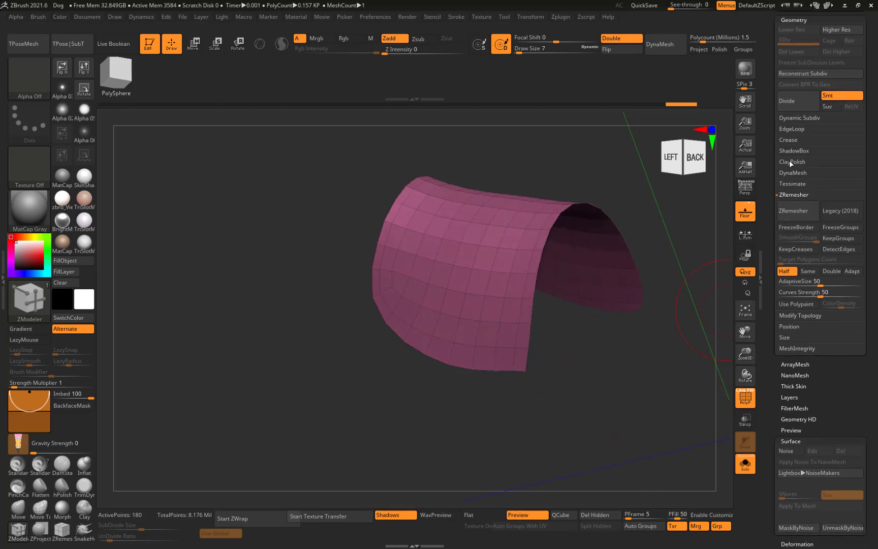
# Set the ZModeler polygon action to QMesh with the Polygroup All target and extrude the single-sided patch outward into a thin shell.
pyautogui.click(19, 530)
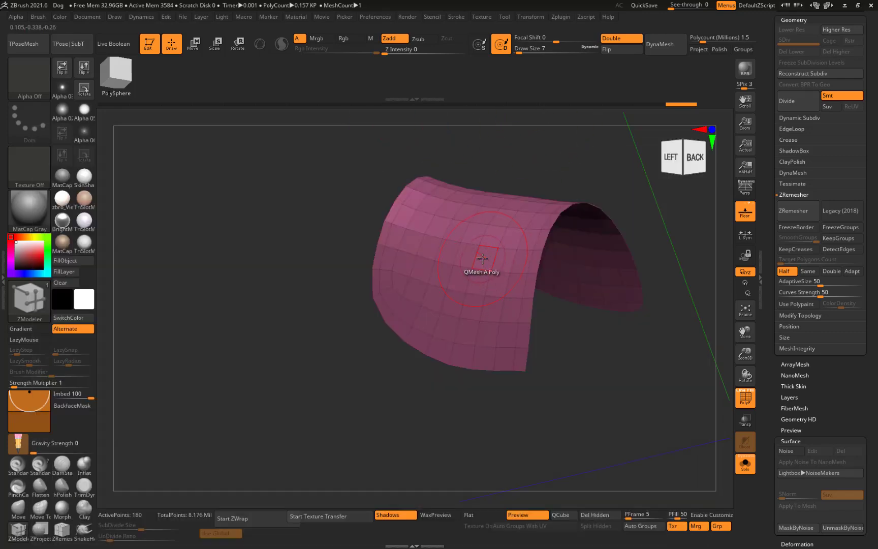
pyautogui.press('space')
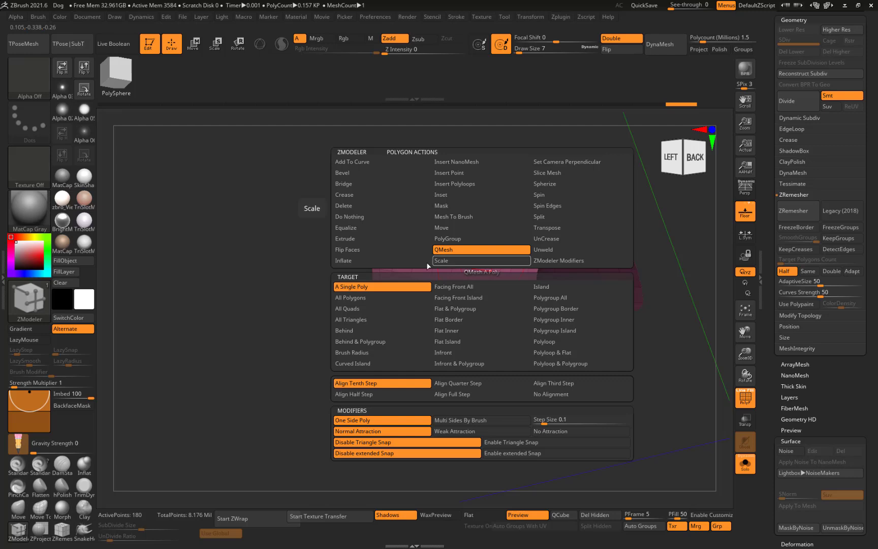
pyautogui.click(550, 297)
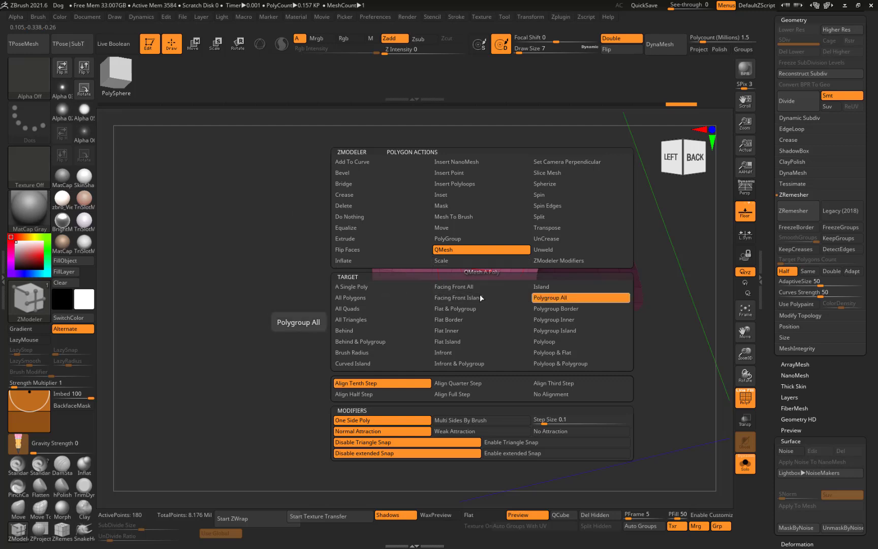
pyautogui.moveTo(487, 260); pyautogui.dragTo(472, 253)
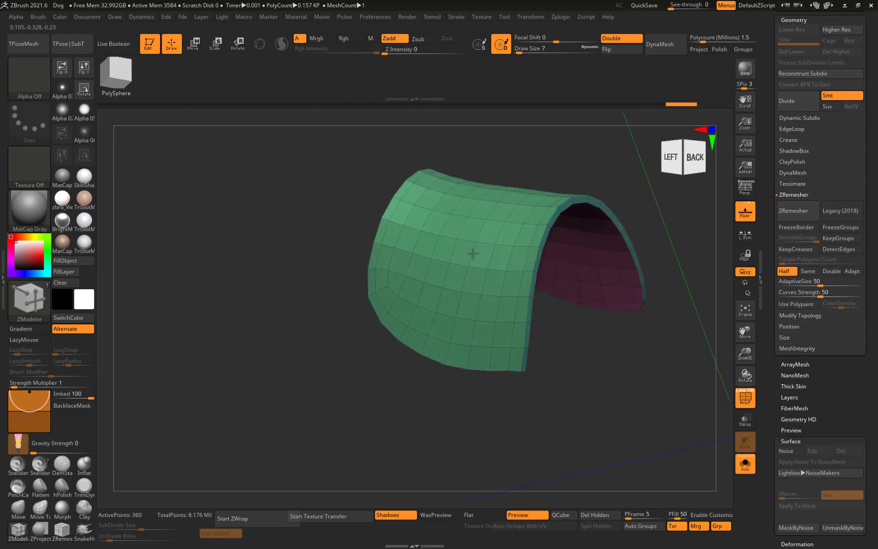
# Examine the thickened patch's rim, inner surface and edge flow, both against the dog's body and in isolation.
pyautogui.moveTo(362, 414); pyautogui.dragTo(328, 383)
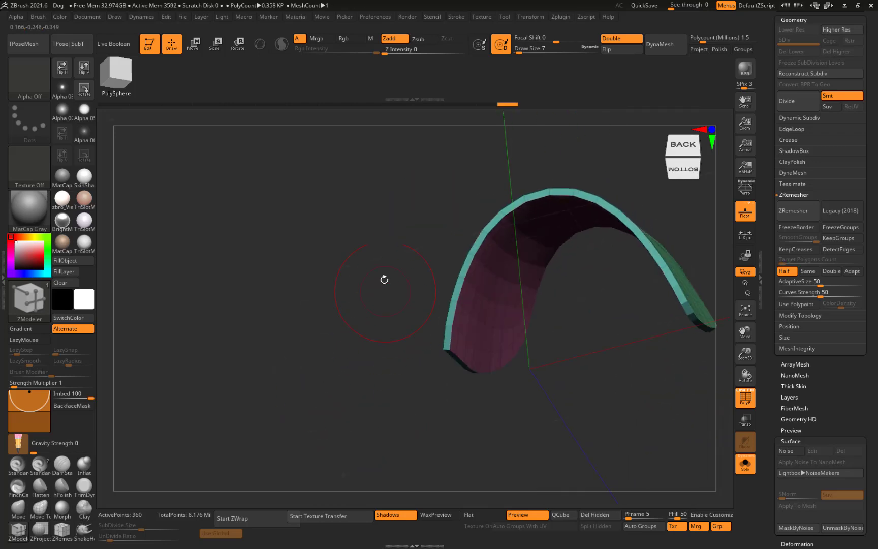
pyautogui.moveTo(384, 279); pyautogui.dragTo(681, 350)
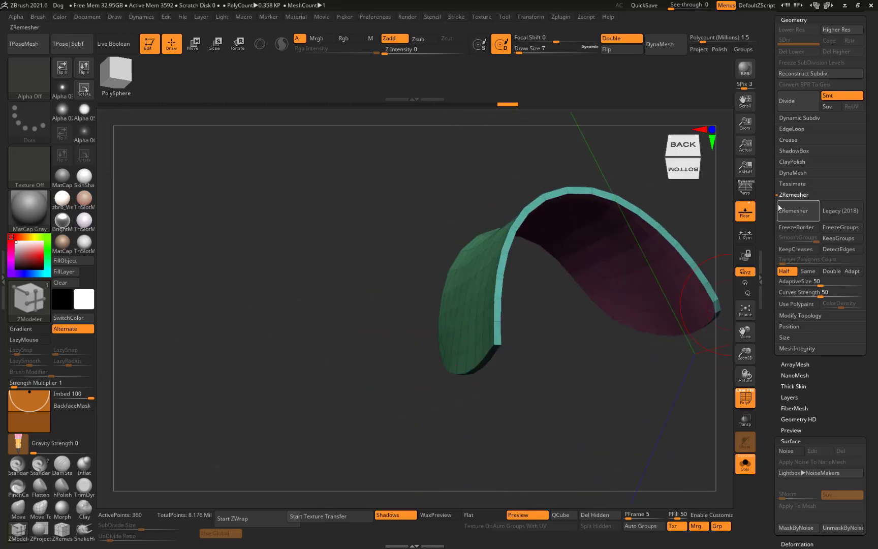
pyautogui.click(745, 468)
pyautogui.moveTo(173, 372); pyautogui.dragTo(205, 391)
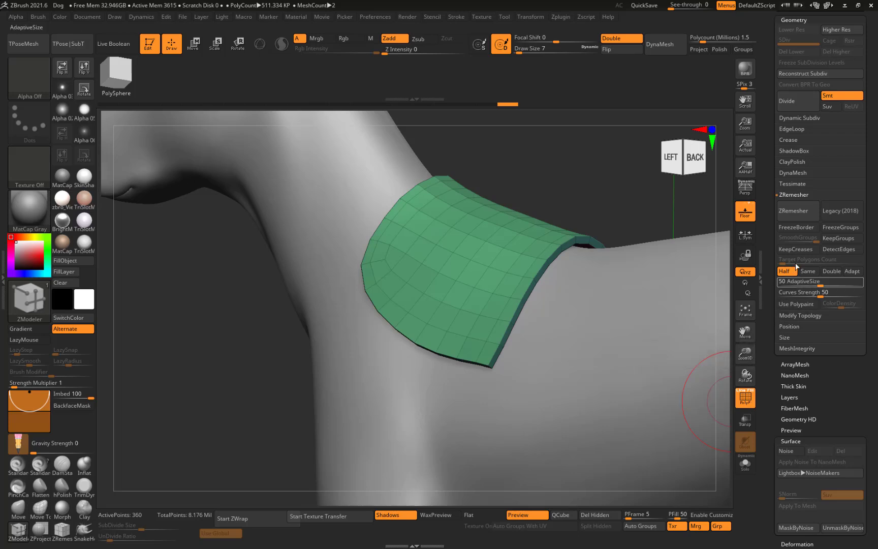
pyautogui.click(745, 466)
pyautogui.moveTo(412, 400); pyautogui.dragTo(311, 387)
pyautogui.moveTo(321, 340); pyautogui.dragTo(343, 355)
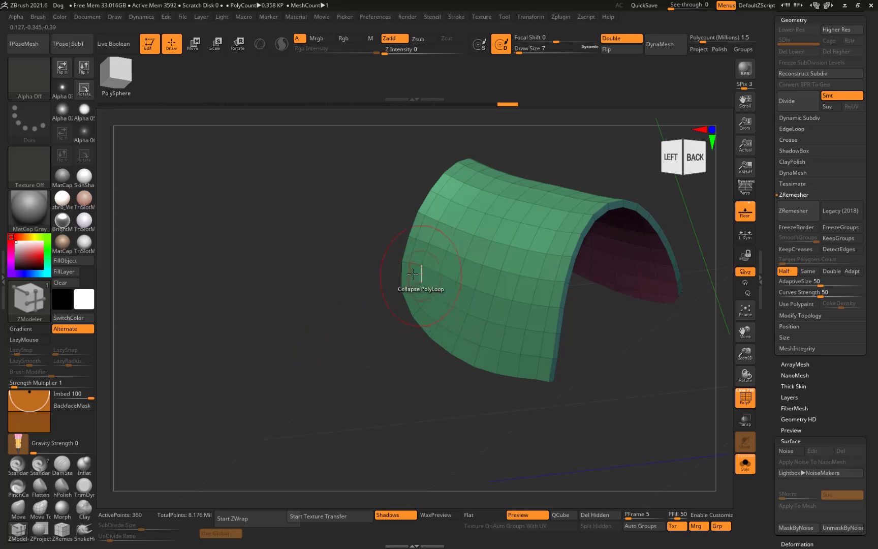
pyautogui.moveTo(569, 402); pyautogui.dragTo(567, 382)
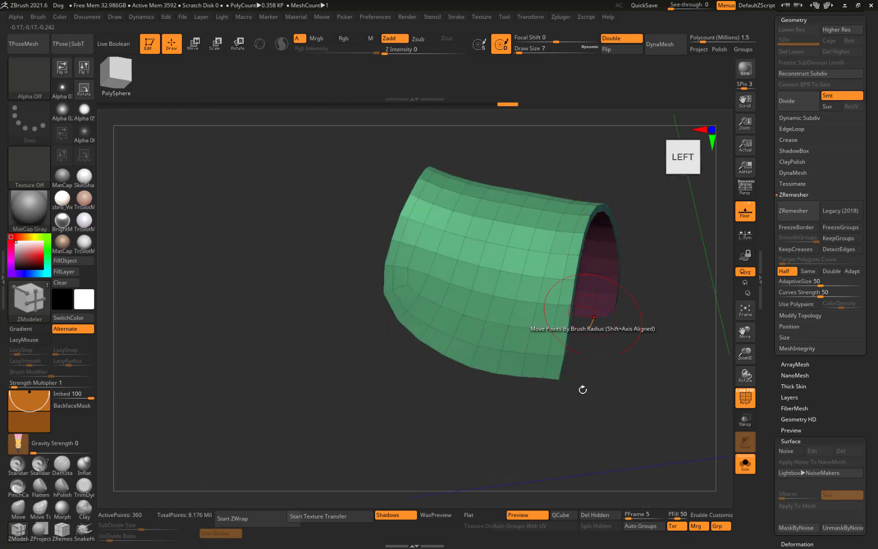
pyautogui.moveTo(434, 400); pyautogui.dragTo(529, 357)
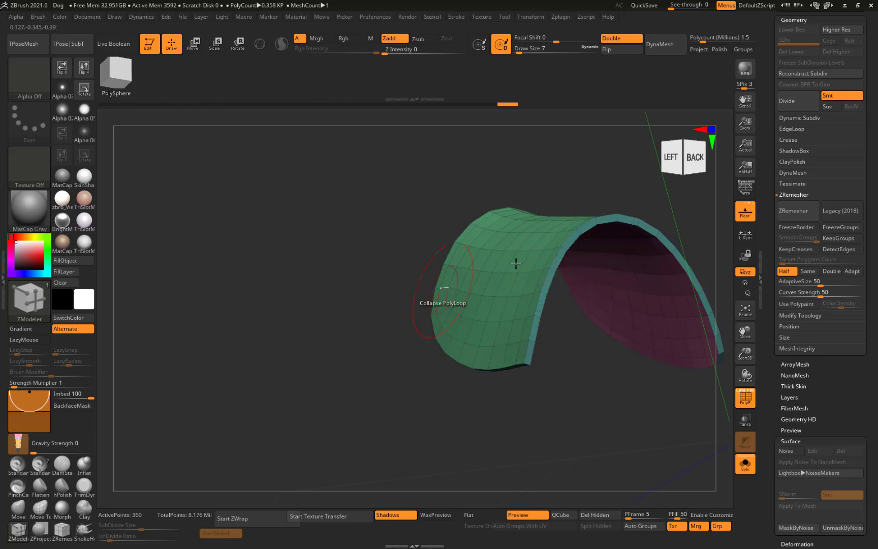
pyautogui.moveTo(489, 403); pyautogui.dragTo(405, 424)
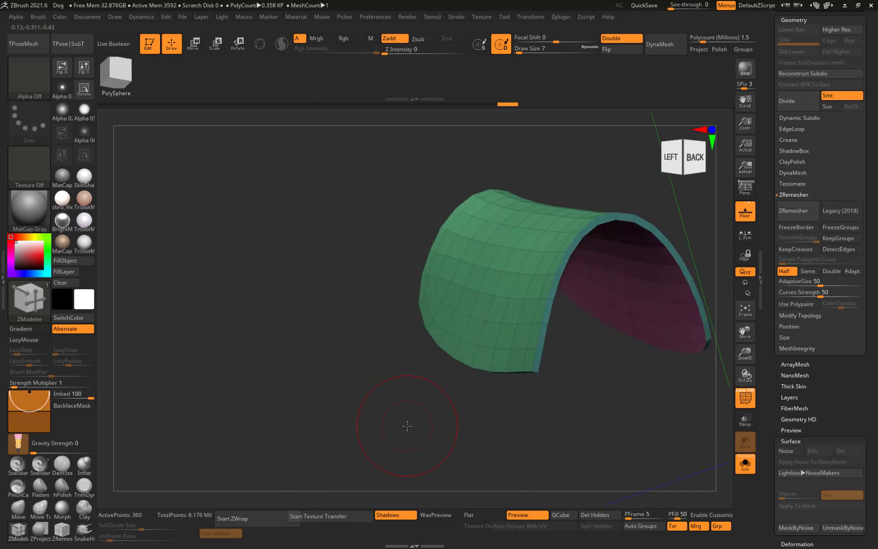
pyautogui.moveTo(512, 396); pyautogui.dragTo(523, 376)
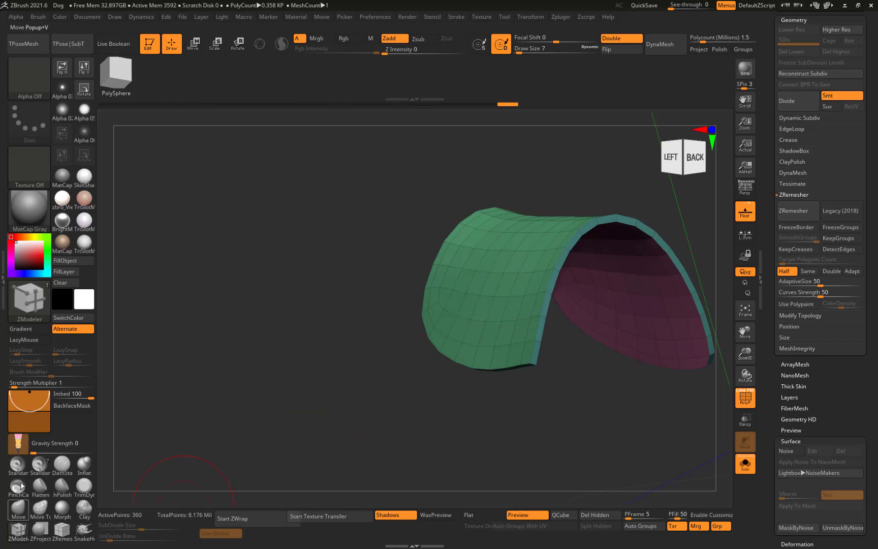
# Switch to the Move brush and align the view squarely to the top of the patch.
pyautogui.click(18, 508)
pyautogui.moveTo(340, 370)
pyautogui.mouseDown()
pyautogui.moveTo(366, 355)
pyautogui.moveTo(351, 311)
pyautogui.mouseUp()
pyautogui.moveTo(301, 374); pyautogui.dragTo(372, 263)
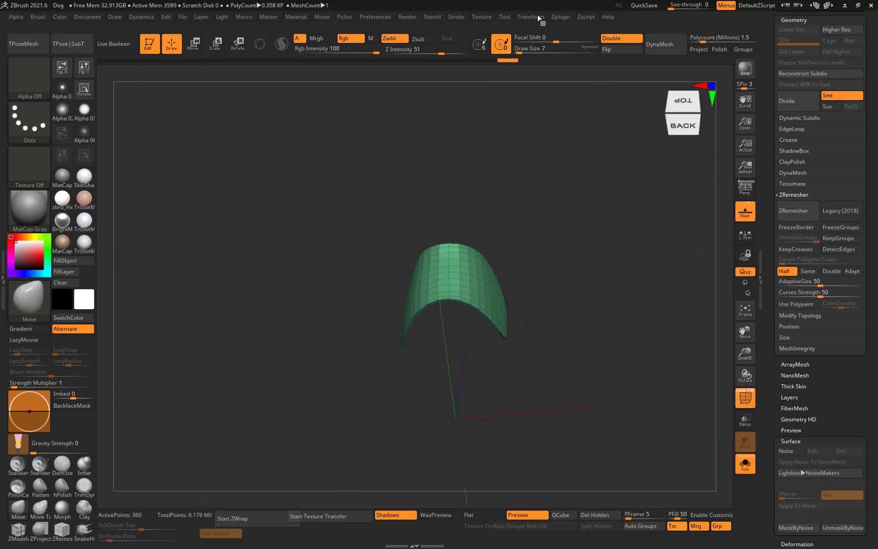
pyautogui.click(558, 17)
pyautogui.scroll(-4, 567, 400)
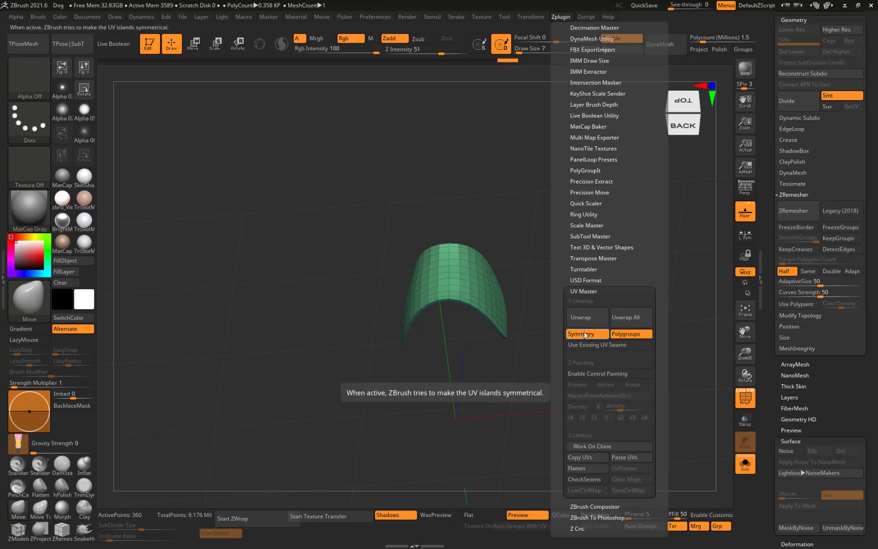
pyautogui.keyDown('shift'); pyautogui.moveTo(417, 410); pyautogui.dragTo(393, 414); pyautogui.keyUp('shift')
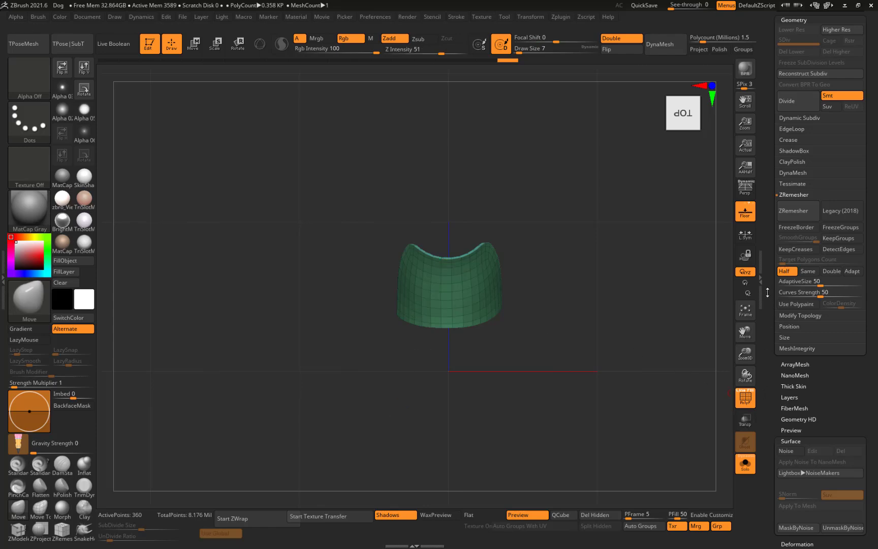
# Try Mirror And Weld on the patch, inspect its centre line and undo the operation.
pyautogui.scroll(-3, 767, 293)
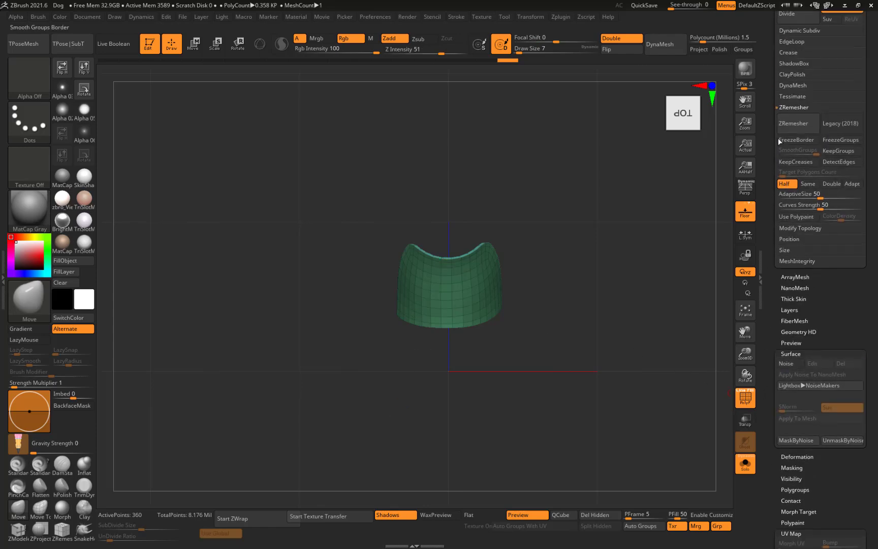
pyautogui.moveTo(771, 135); pyautogui.dragTo(768, 145)
pyautogui.click(795, 272)
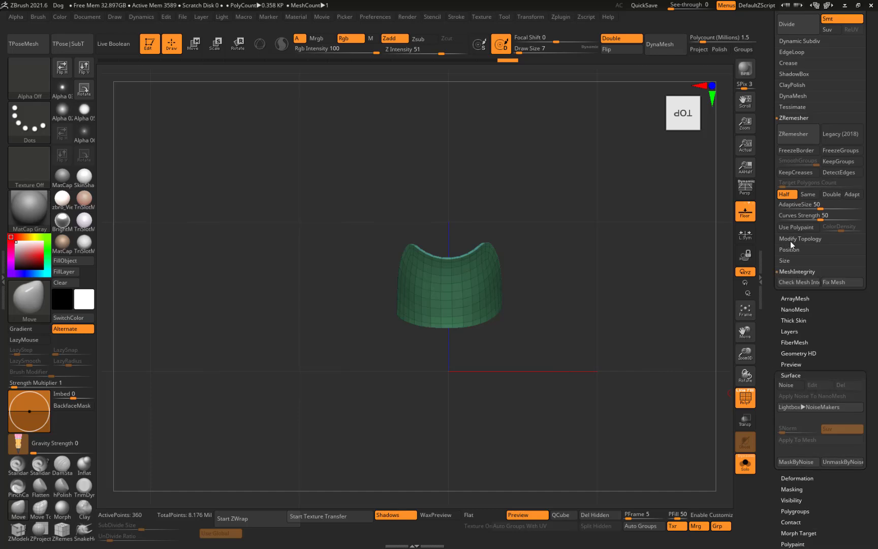
pyautogui.click(790, 240)
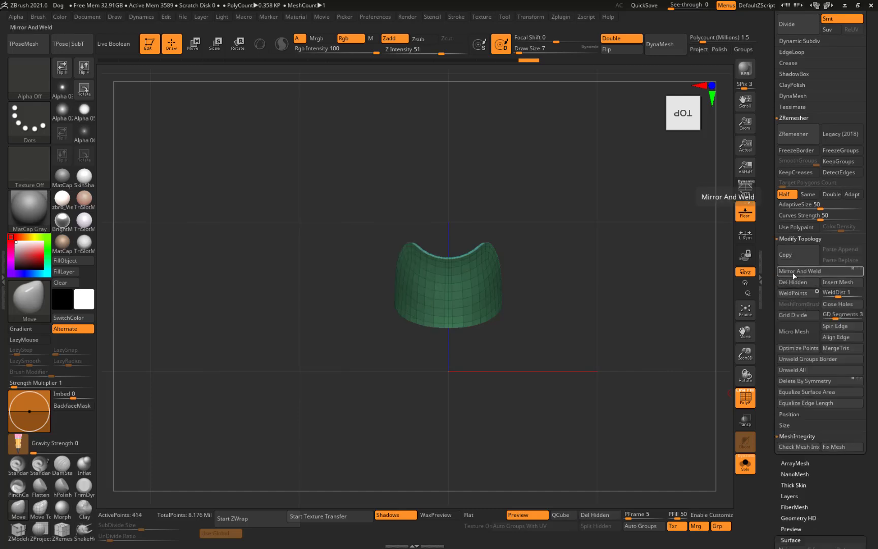
pyautogui.click(799, 270)
pyautogui.moveTo(415, 387); pyautogui.dragTo(387, 370)
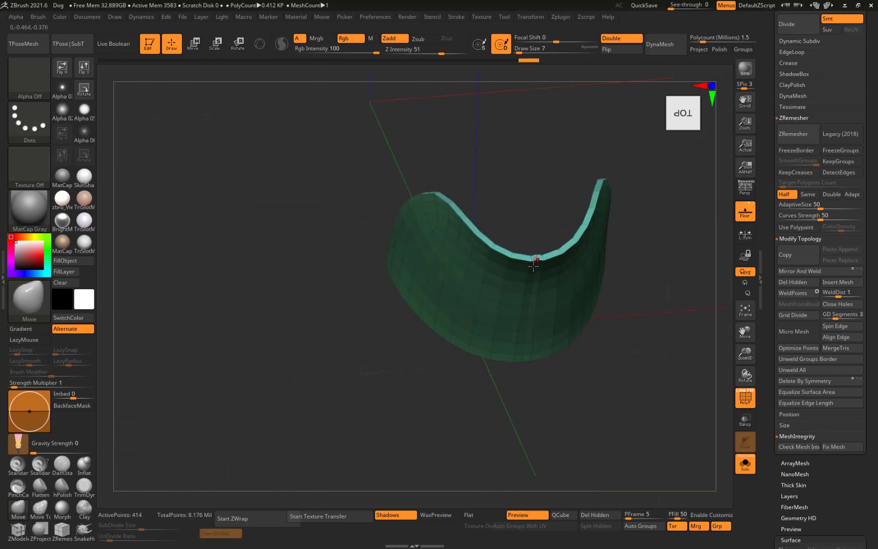
pyautogui.moveTo(500, 391); pyautogui.dragTo(498, 333)
pyautogui.hotkey('ctrl', 'z')
pyautogui.moveTo(344, 298); pyautogui.dragTo(304, 298)
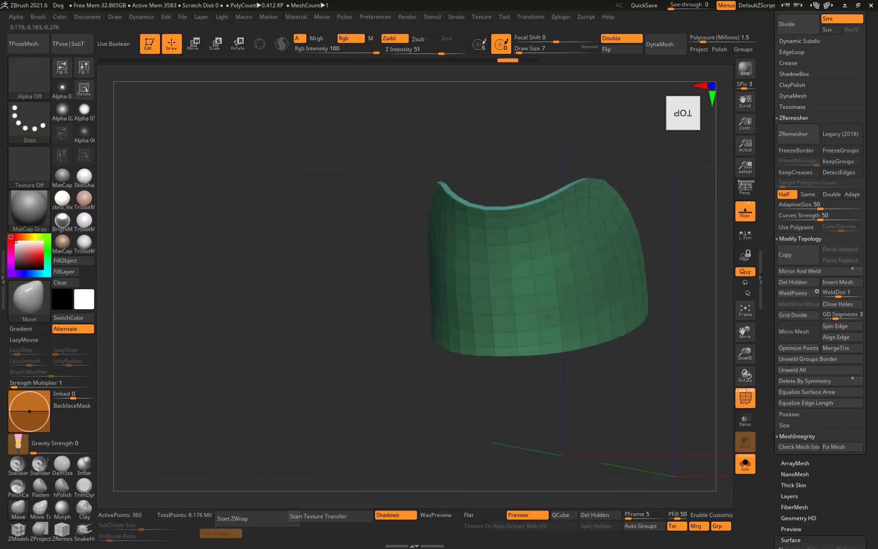
pyautogui.click(822, 271)
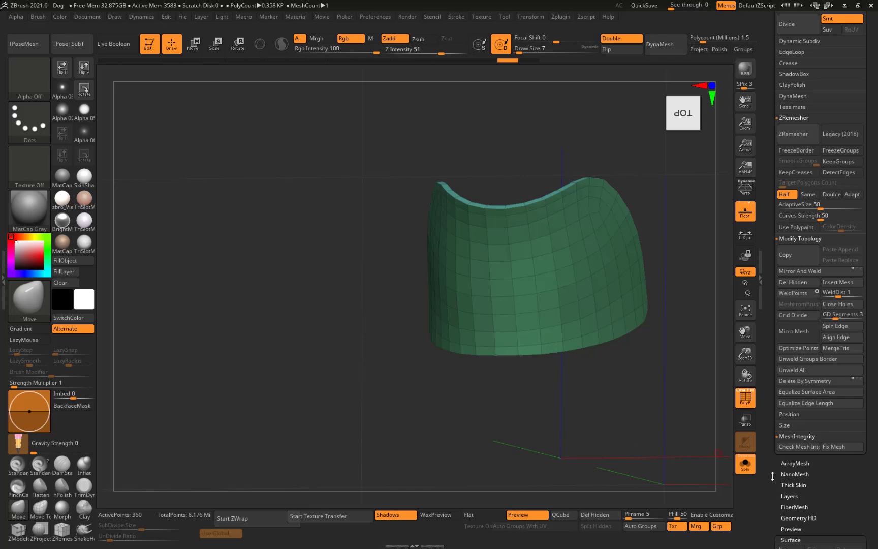
# Flip the patch with the Mirror deformation and apply Mirror And Weld to make both halves symmetrical.
pyautogui.scroll(-5, 773, 392)
pyautogui.scroll(-1, 773, 391)
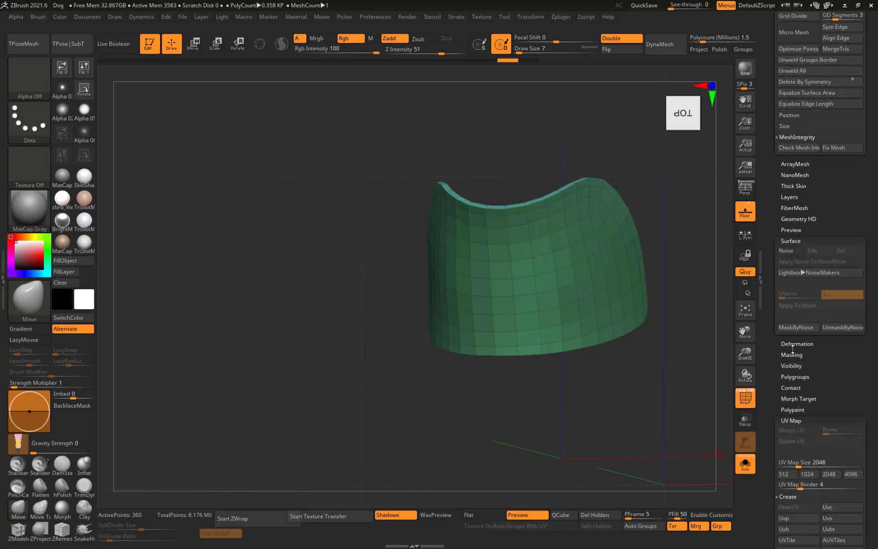
pyautogui.click(792, 345)
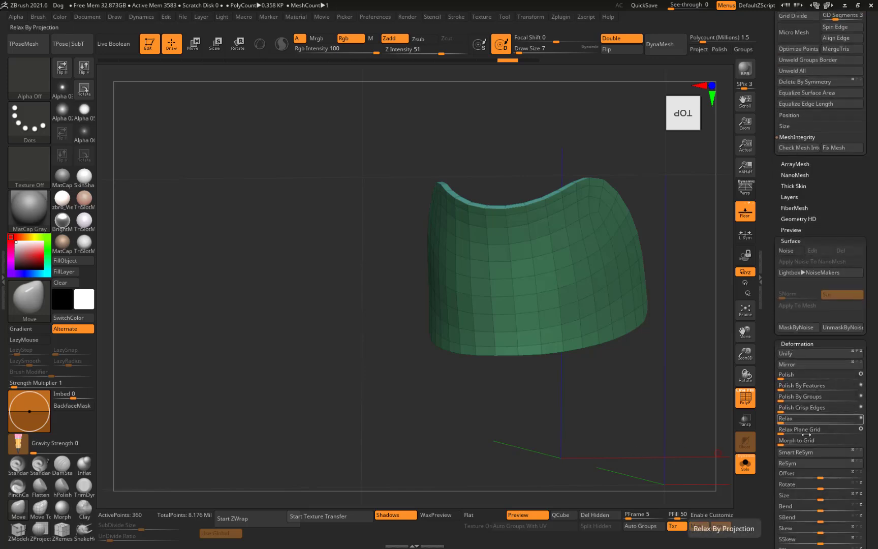
pyautogui.click(792, 364)
pyautogui.scroll(5, 780, 246)
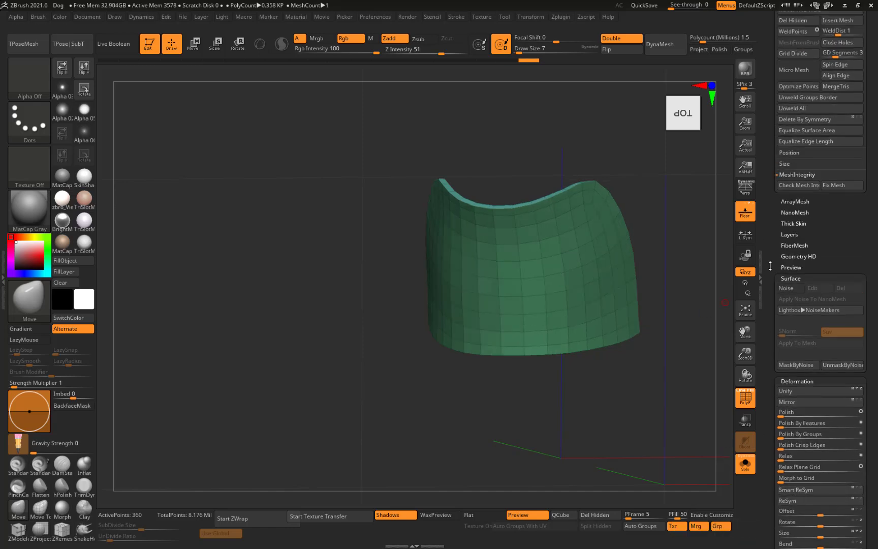
pyautogui.click(803, 156)
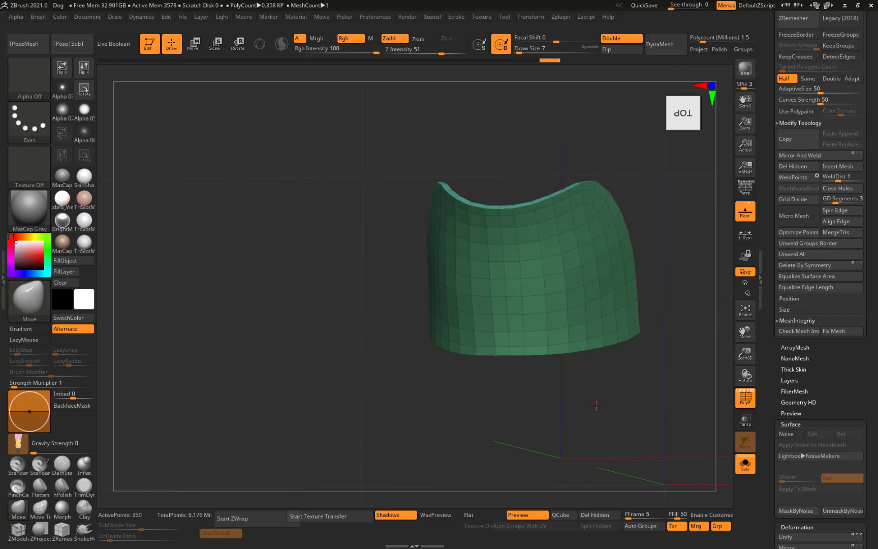
pyautogui.moveTo(594, 405); pyautogui.dragTo(528, 415)
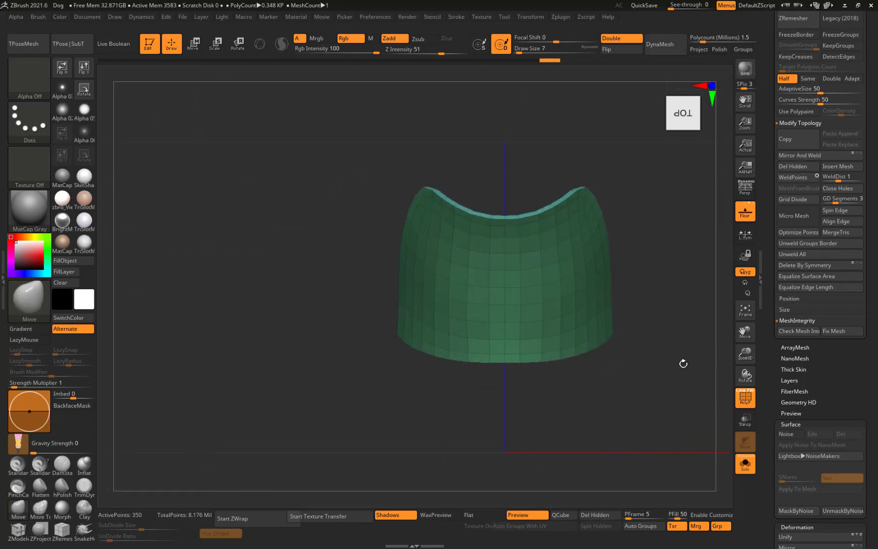
# Unwrap the patch's UVs with UV Master using the Symmetry and Polygroups options.
pyautogui.scroll(5, 772, 277)
pyautogui.scroll(5, 771, 277)
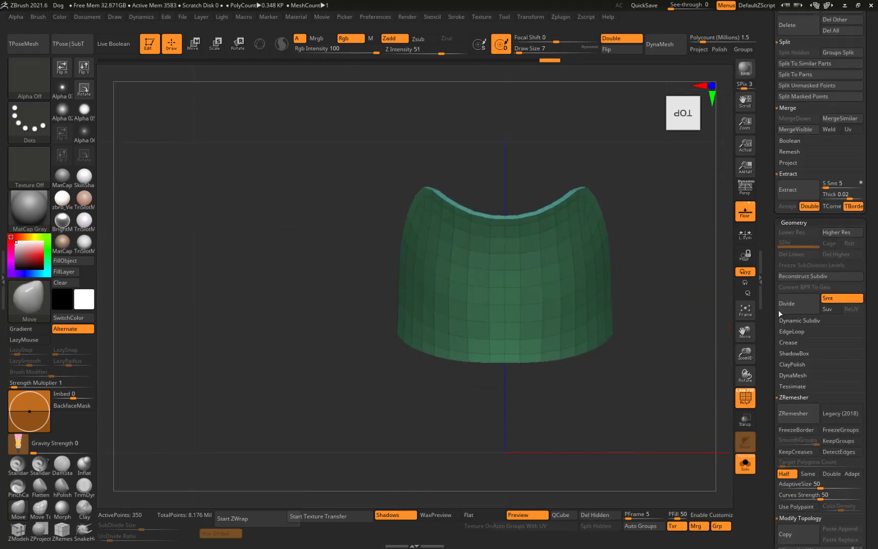
pyautogui.click(560, 17)
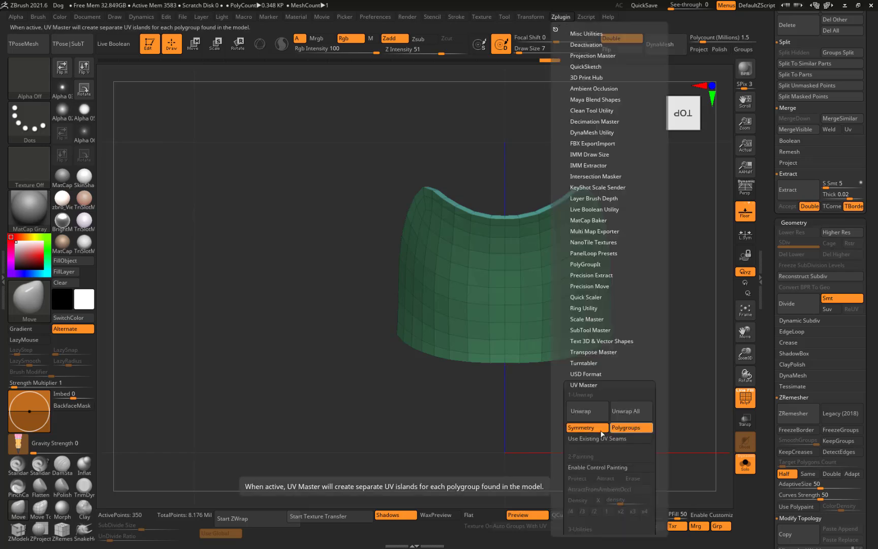
pyautogui.click(589, 412)
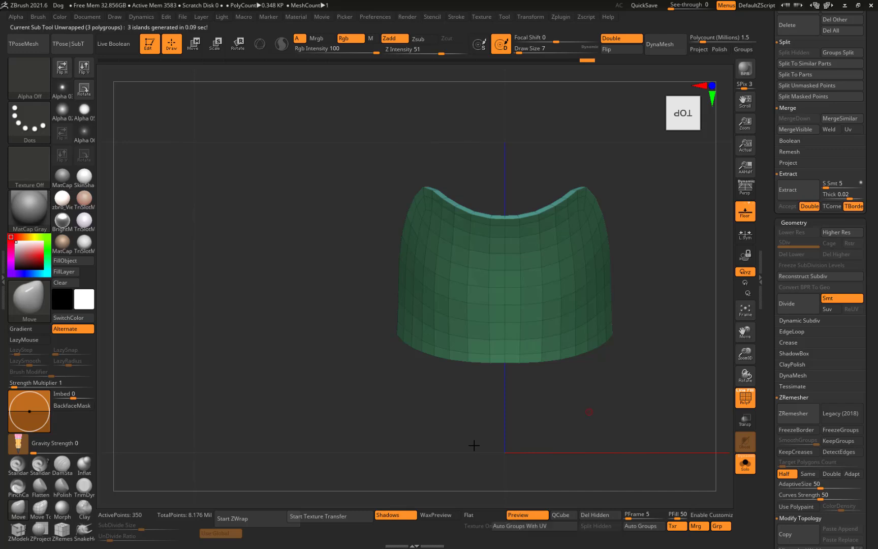
pyautogui.moveTo(516, 418); pyautogui.dragTo(529, 295)
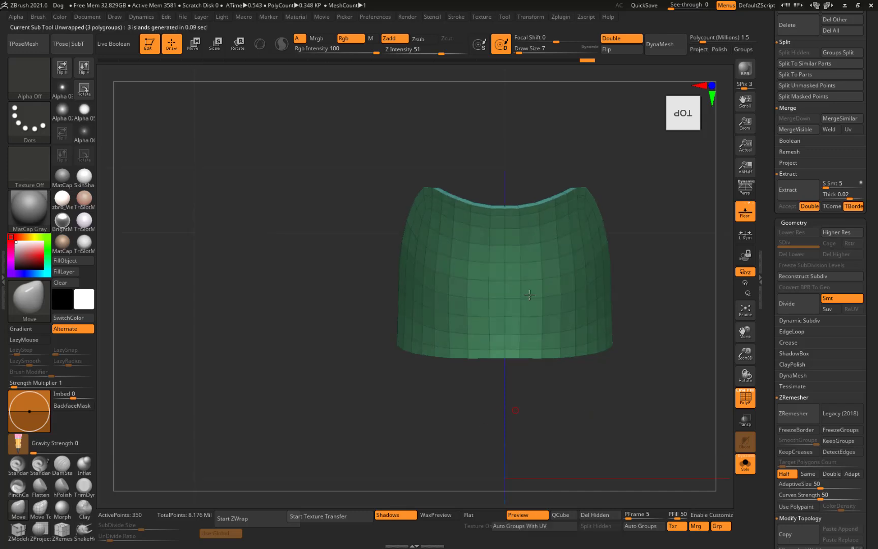
# Flatten the unwrapped patch with UV Master to display its UV islands on the grid.
pyautogui.click(558, 19)
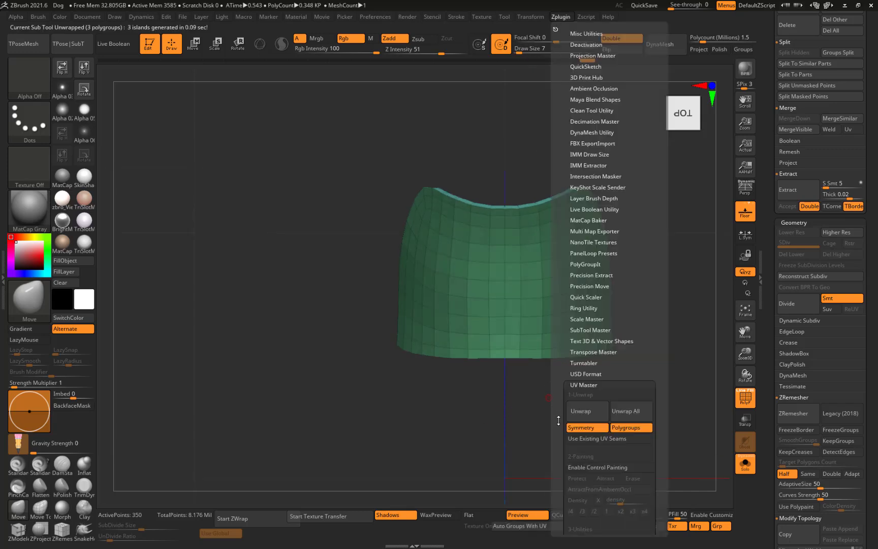
pyautogui.scroll(-5, 558, 420)
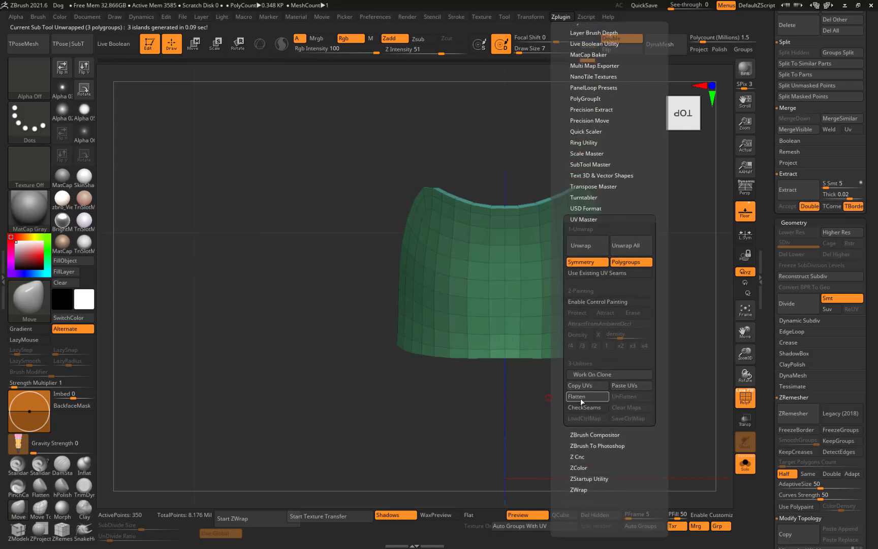
pyautogui.click(582, 397)
pyautogui.keyDown('alt'); pyautogui.moveTo(400, 412); pyautogui.dragTo(391, 320); pyautogui.keyUp('alt')
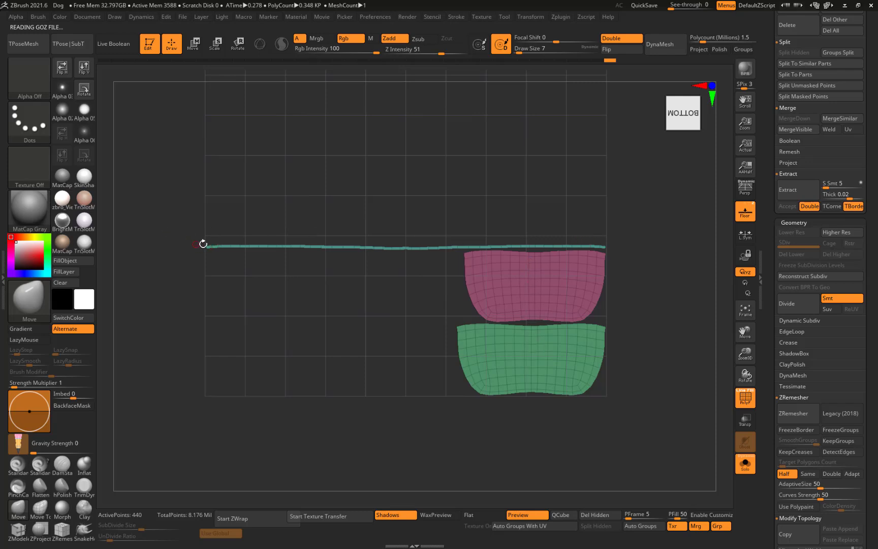
# Examine the layout of the rim strip and both surface islands on the UV grid, briefly hiding the rim strip.
pyautogui.keyDown('alt'); pyautogui.moveTo(373, 296); pyautogui.dragTo(337, 349); pyautogui.keyUp('alt')
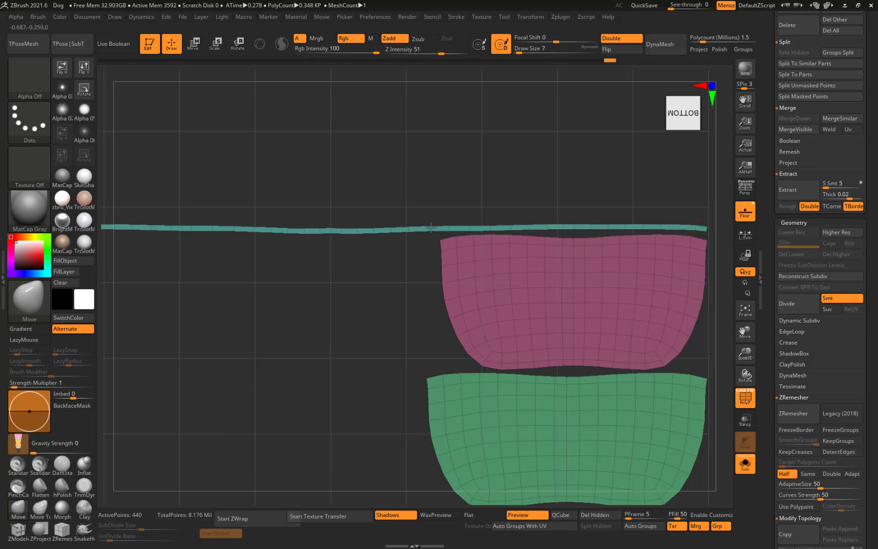
pyautogui.keyDown('alt'); pyautogui.moveTo(420, 309); pyautogui.dragTo(384, 286); pyautogui.keyUp('alt')
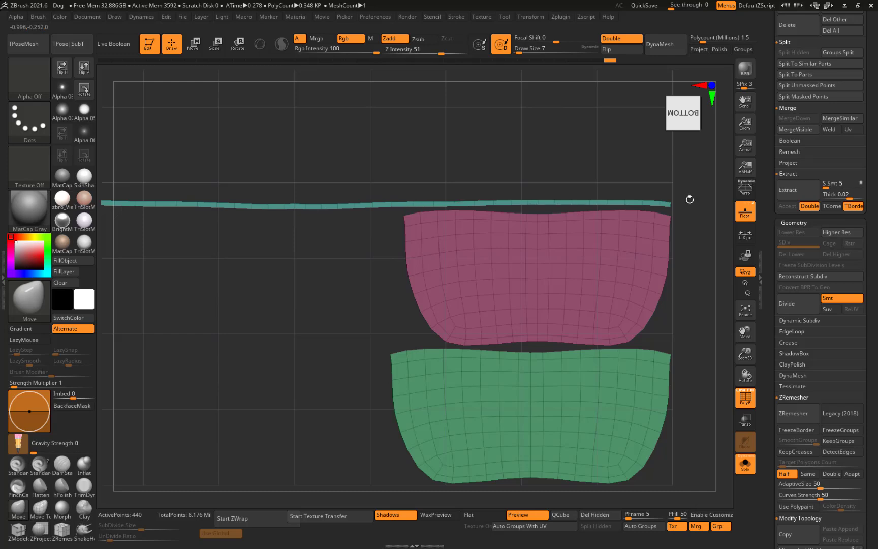
pyautogui.keyDown('alt'); pyautogui.moveTo(363, 347); pyautogui.dragTo(351, 297); pyautogui.keyUp('alt')
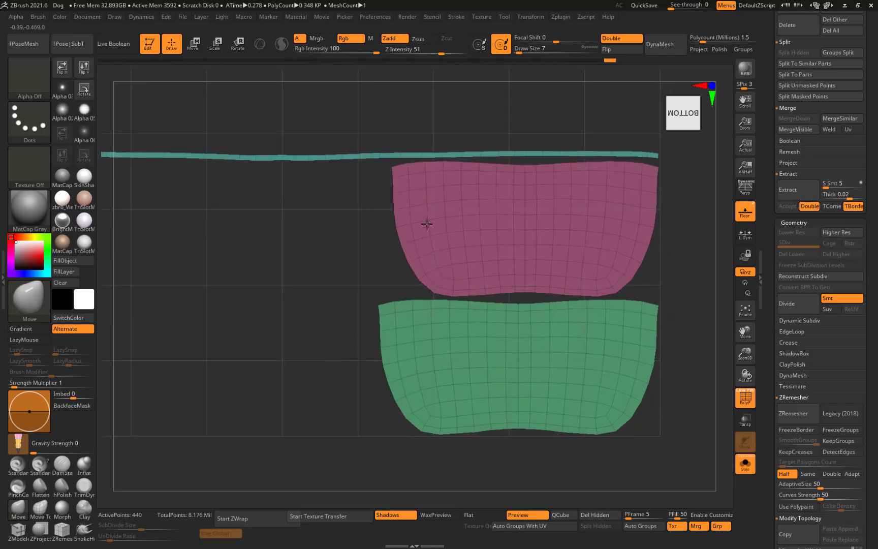
pyautogui.keyDown('alt'); pyautogui.moveTo(305, 300); pyautogui.dragTo(412, 284); pyautogui.keyUp('alt')
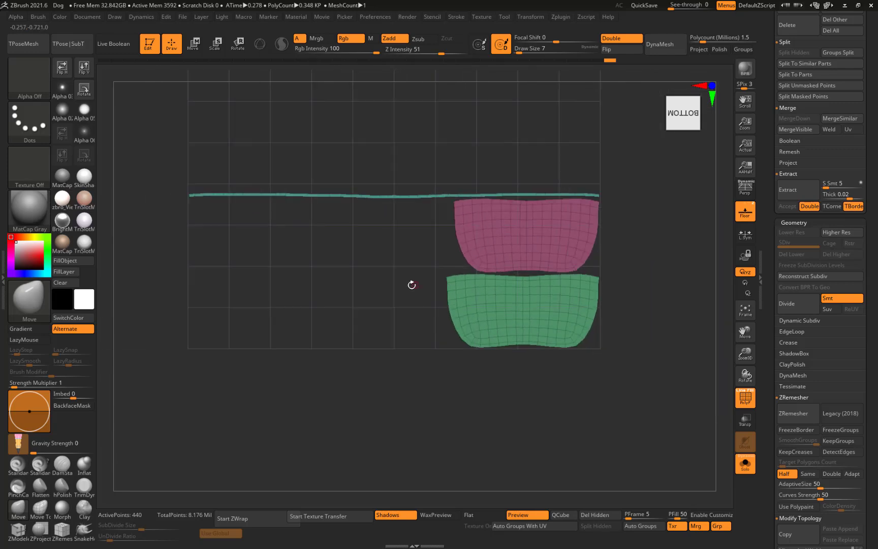
pyautogui.keyDown('alt'); pyautogui.moveTo(378, 235); pyautogui.dragTo(418, 274); pyautogui.keyUp('alt')
pyautogui.keyDown('alt'); pyautogui.moveTo(381, 134); pyautogui.dragTo(416, 168); pyautogui.keyUp('alt')
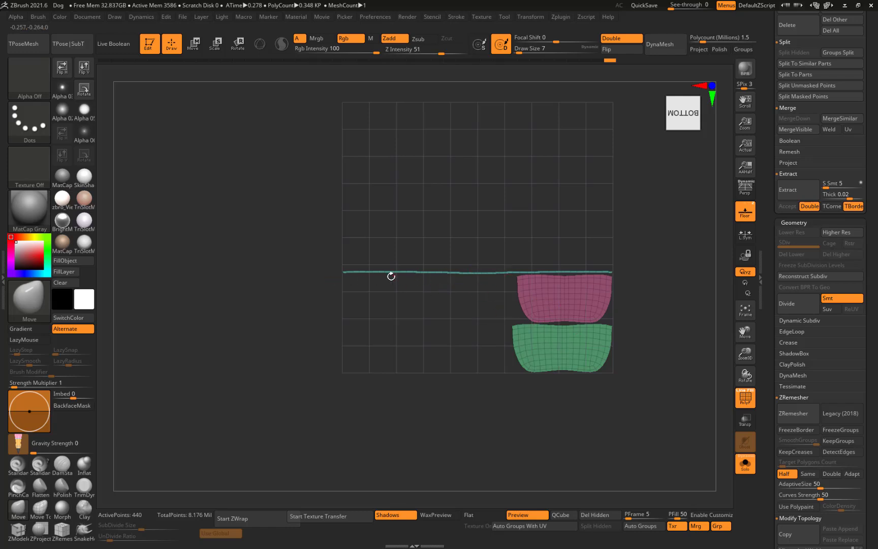
pyautogui.keyDown('ctrl'); pyautogui.moveTo(460, 341); pyautogui.dragTo(600, 349, button='right'); pyautogui.keyUp('ctrl')
pyautogui.keyDown('alt'); pyautogui.moveTo(601, 349); pyautogui.dragTo(565, 356, button='right'); pyautogui.keyUp('alt')
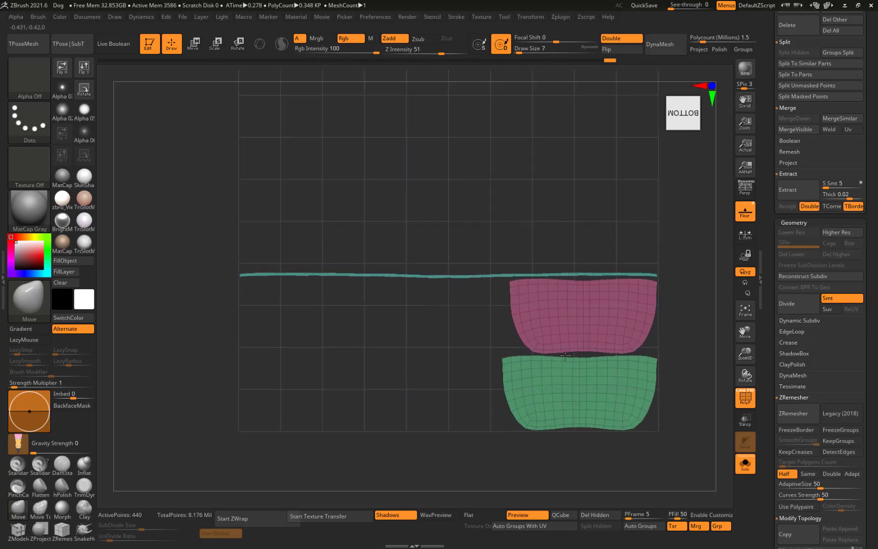
pyautogui.keyDown('alt'); pyautogui.moveTo(449, 352); pyautogui.dragTo(480, 345, button='right'); pyautogui.keyUp('alt')
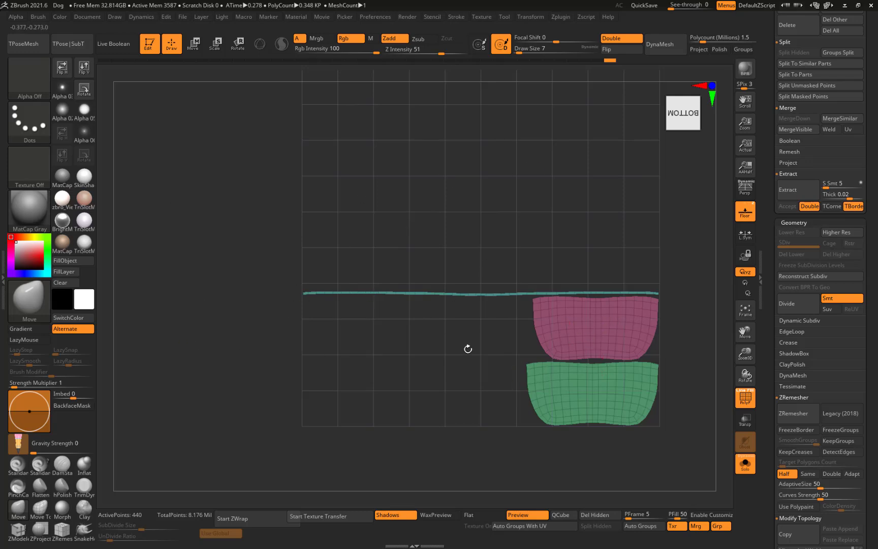
pyautogui.keyDown('alt'); pyautogui.moveTo(467, 348); pyautogui.dragTo(467, 327, button='right'); pyautogui.keyUp('alt')
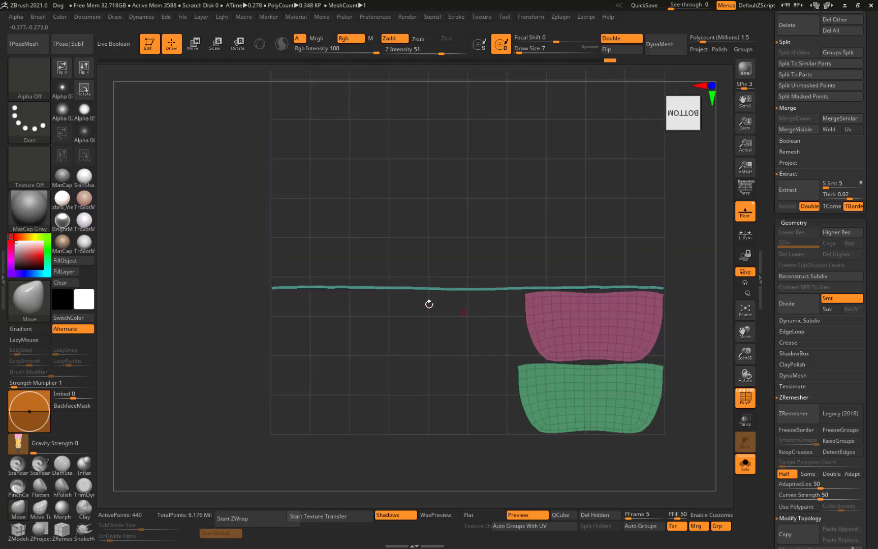
pyautogui.keyDown('ctrl'); pyautogui.keyDown('alt'); pyautogui.keyDown('shift'); pyautogui.click(468, 289); pyautogui.keyUp('shift'); pyautogui.keyUp('alt'); pyautogui.keyUp('ctrl')
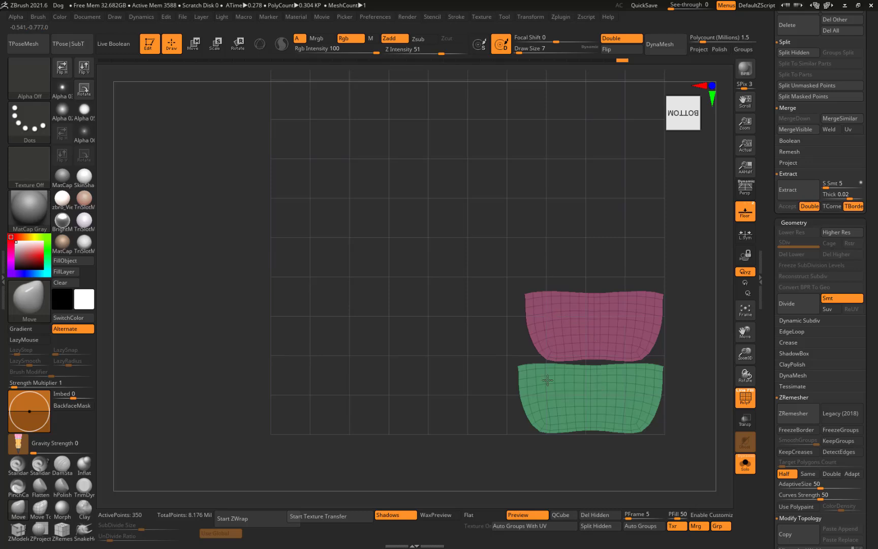
pyautogui.keyDown('ctrl'); pyautogui.keyDown('shift'); pyautogui.click(456, 219); pyautogui.keyUp('shift'); pyautogui.keyUp('ctrl')
# Unflatten the patch back into its 3D shape and view it from different angles.
pyautogui.click(563, 16)
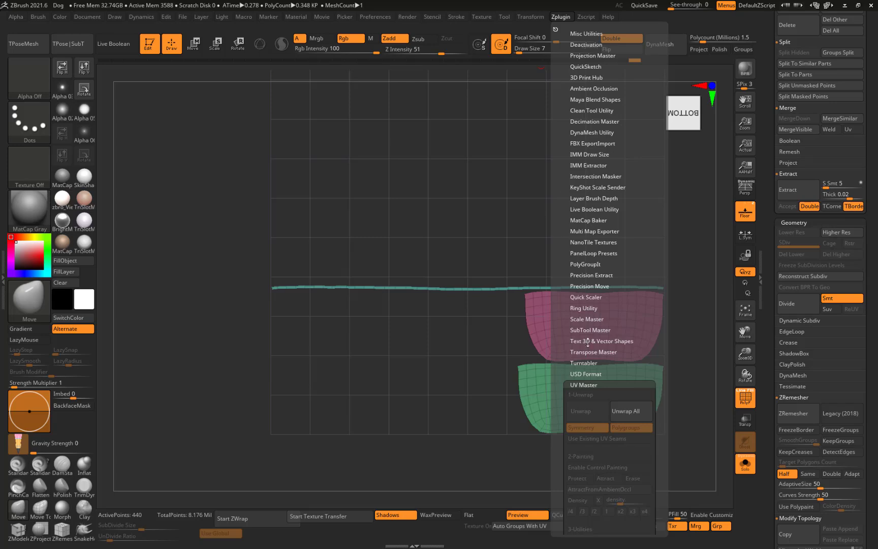
pyautogui.scroll(-5, 588, 342)
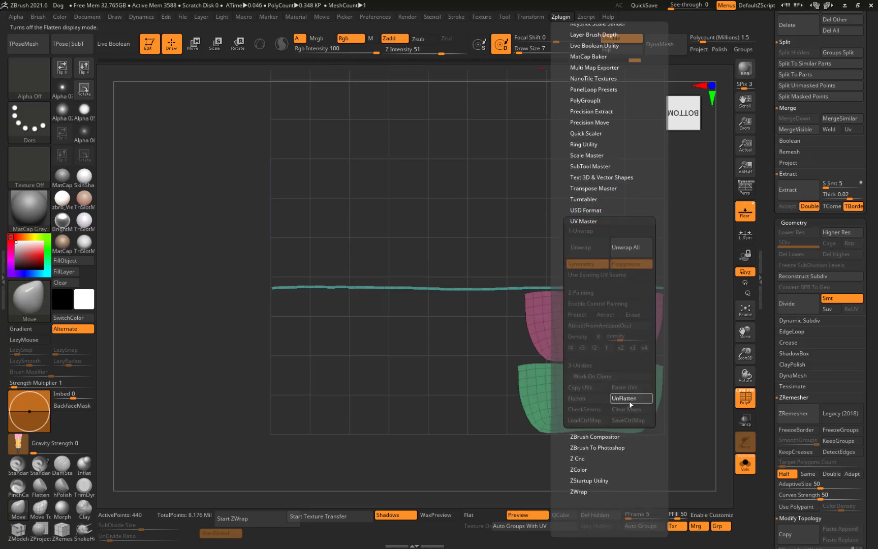
pyautogui.click(628, 400)
pyautogui.moveTo(364, 421)
pyautogui.mouseDown()
pyautogui.moveTo(359, 270)
pyautogui.moveTo(394, 350)
pyautogui.mouseUp()
pyautogui.moveTo(306, 412)
pyautogui.mouseDown()
pyautogui.moveTo(290, 423)
pyautogui.moveTo(311, 417)
pyautogui.moveTo(553, 172)
pyautogui.moveTo(645, 246)
pyautogui.mouseUp()
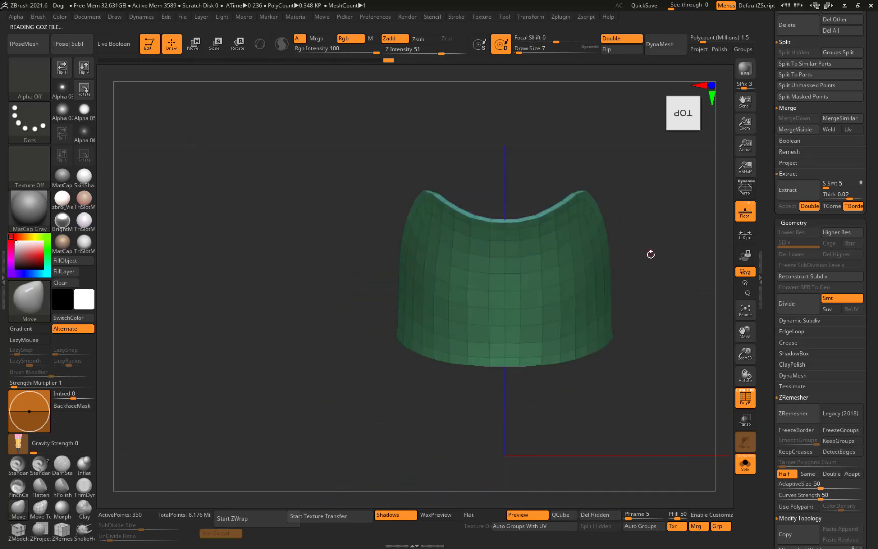
pyautogui.moveTo(636, 175); pyautogui.dragTo(637, 145)
# Flatten the patch's UVs again and isolate the green island by hiding the rim strip and the pink island.
pyautogui.click(559, 17)
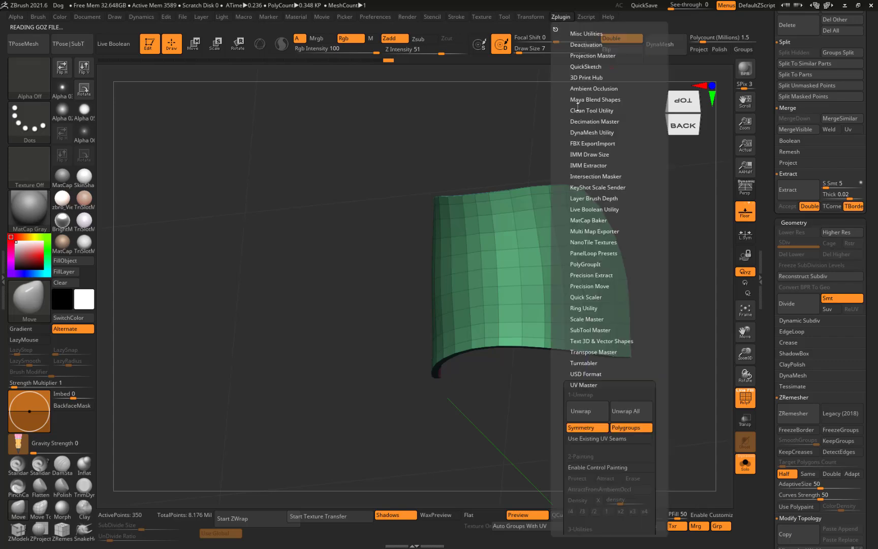
pyautogui.scroll(-3, 570, 438)
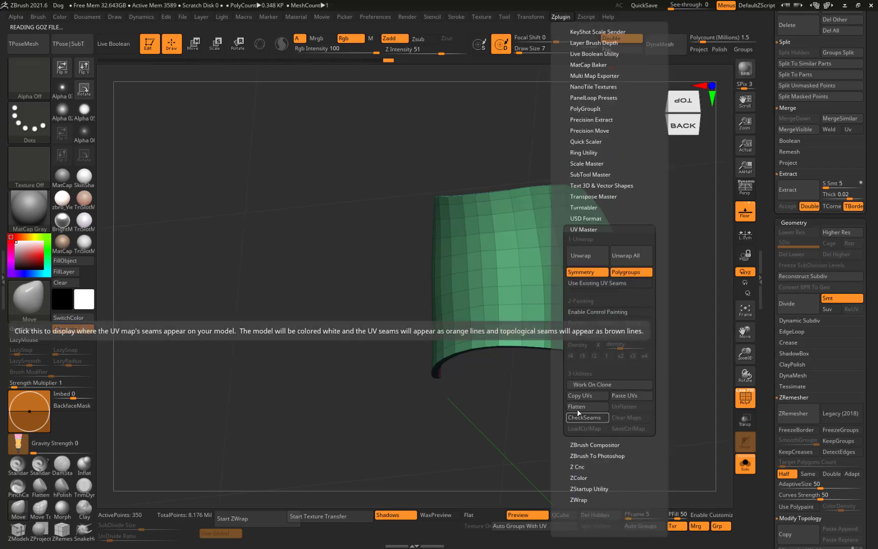
pyautogui.click(577, 406)
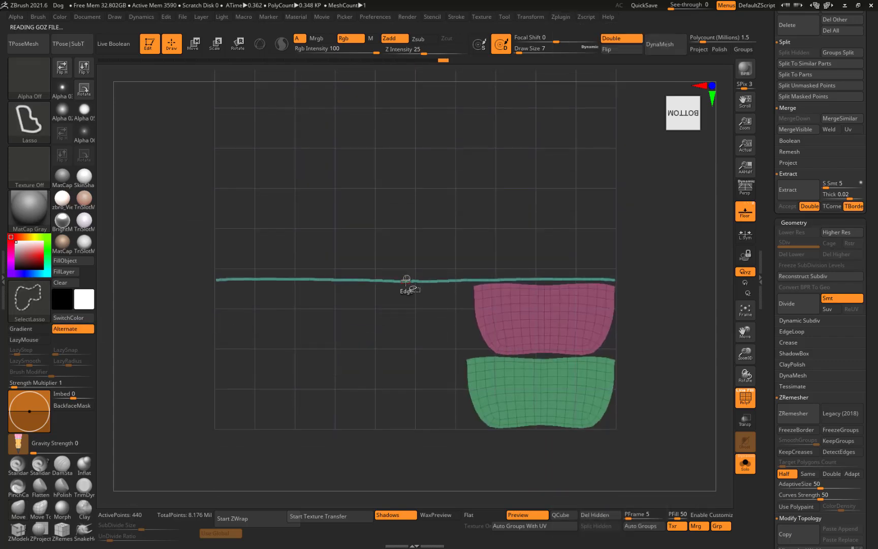
pyautogui.keyDown('ctrl'); pyautogui.keyDown('shift'); pyautogui.click(406, 282); pyautogui.keyUp('shift'); pyautogui.keyUp('ctrl')
pyautogui.keyDown('ctrl'); pyautogui.keyDown('shift'); pyautogui.moveTo(335, 339); pyautogui.dragTo(366, 335); pyautogui.keyUp('shift'); pyautogui.keyUp('ctrl')
pyautogui.keyDown('ctrl'); pyautogui.keyDown('alt'); pyautogui.keyDown('shift'); pyautogui.click(508, 316); pyautogui.keyUp('shift'); pyautogui.keyUp('alt'); pyautogui.keyUp('ctrl')
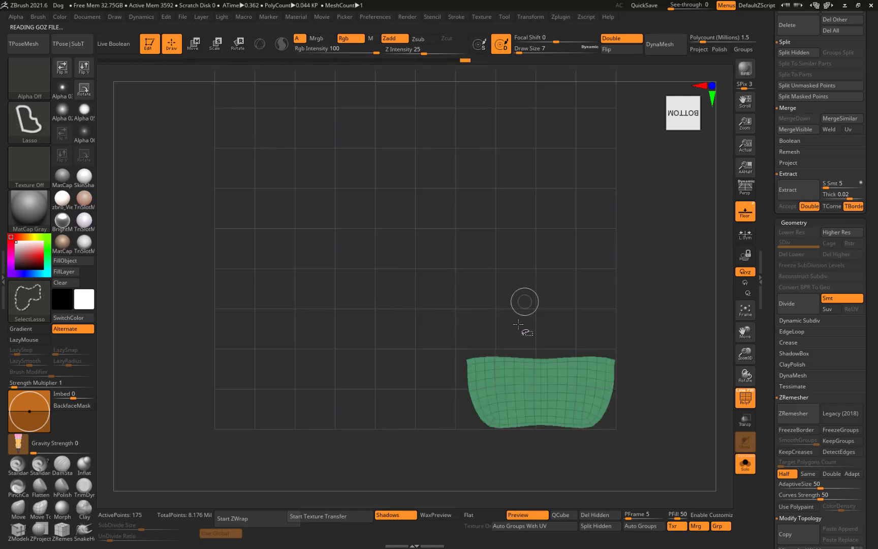
pyautogui.keyDown('alt'); pyautogui.moveTo(409, 381); pyautogui.dragTo(408, 352); pyautogui.keyUp('alt')
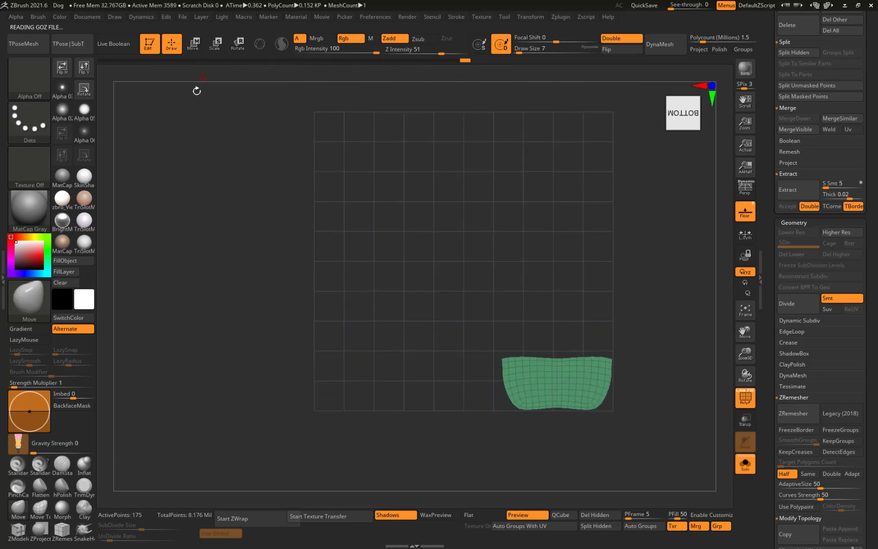
# Enlarge the green island with the transpose line and move it inside the UV grid so it spans nearly the full width.
pyautogui.click(215, 44)
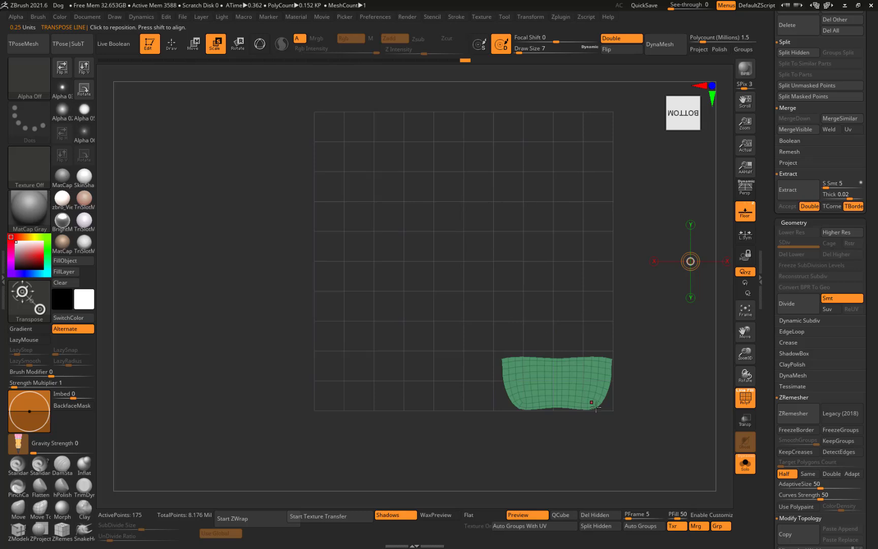
pyautogui.moveTo(600, 404); pyautogui.dragTo(413, 276)
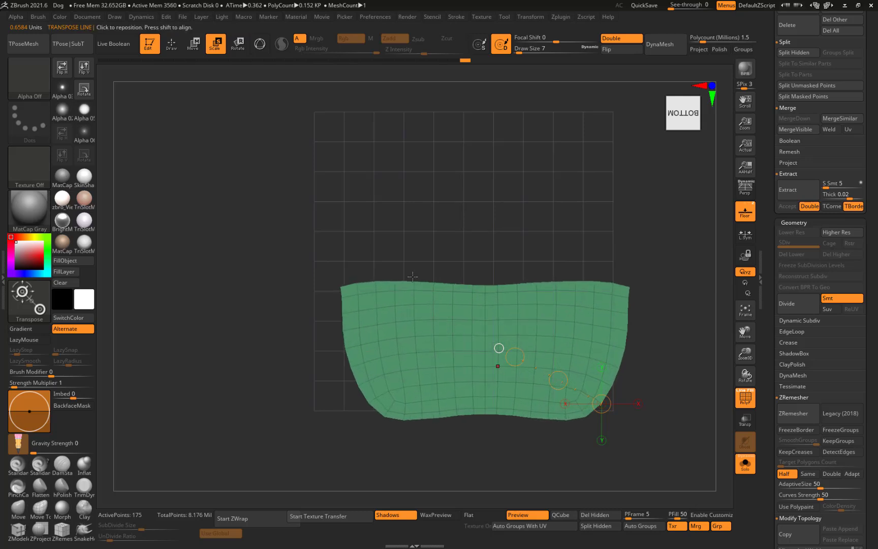
pyautogui.click(193, 43)
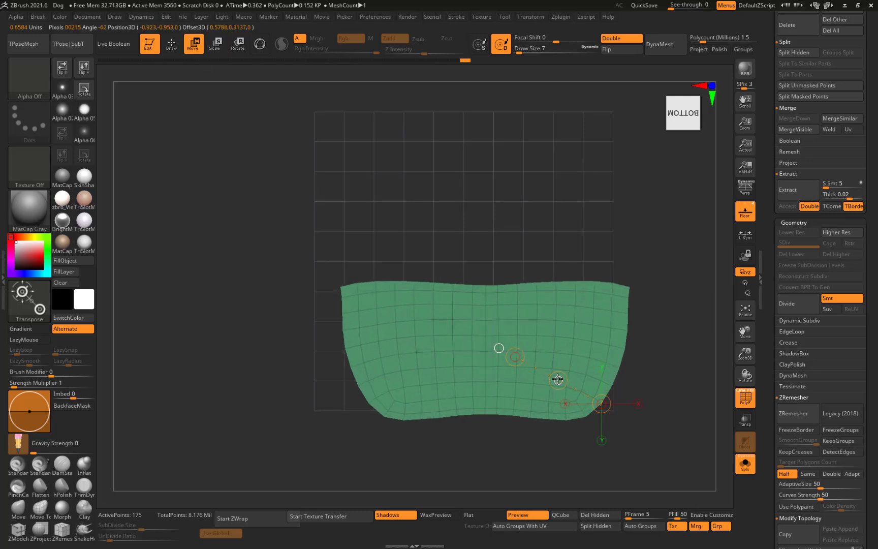
pyautogui.moveTo(557, 380); pyautogui.dragTo(532, 365)
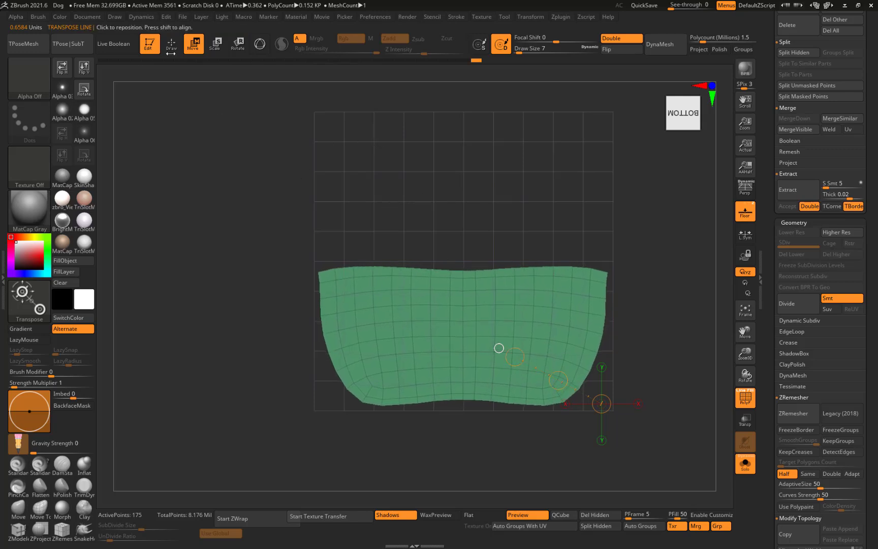
# Unhide all UV islands, return to Draw mode and hide only the enlarged green island.
pyautogui.keyDown('ctrl'); pyautogui.keyDown('shift'); pyautogui.click(360, 190); pyautogui.keyUp('shift'); pyautogui.keyUp('ctrl')
pyautogui.click(171, 44)
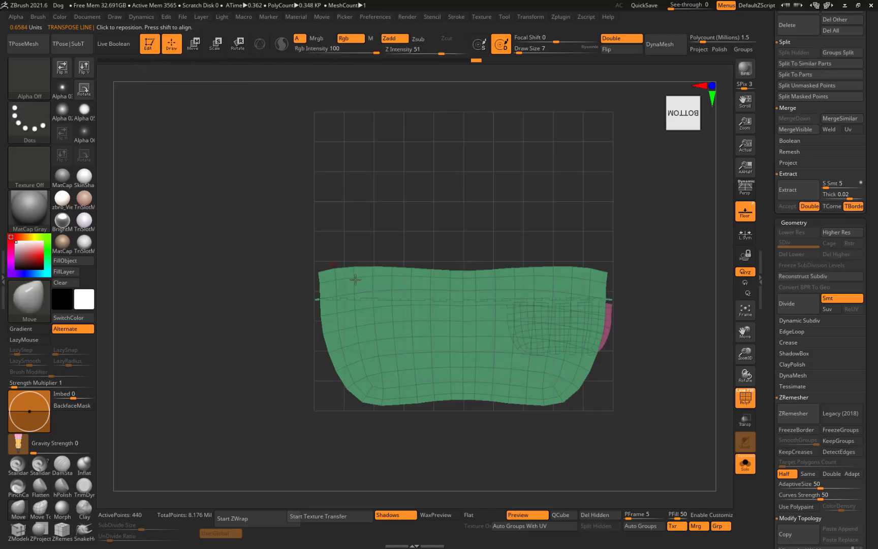
pyautogui.keyDown('ctrl'); pyautogui.keyDown('shift'); pyautogui.click(375, 278); pyautogui.keyUp('shift'); pyautogui.keyUp('ctrl')
pyautogui.keyDown('ctrl'); pyautogui.keyDown('shift'); pyautogui.moveTo(236, 259); pyautogui.dragTo(243, 264); pyautogui.keyUp('shift'); pyautogui.keyUp('ctrl')
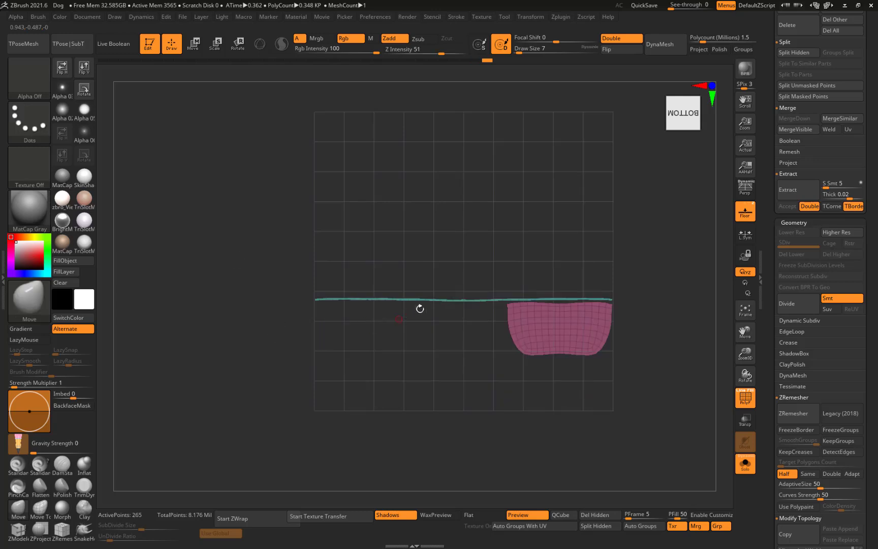
# Centre the Gizmo with its orientation reset and move the rim strip and pink island up to the UV grid's upper edge.
pyautogui.press('w')
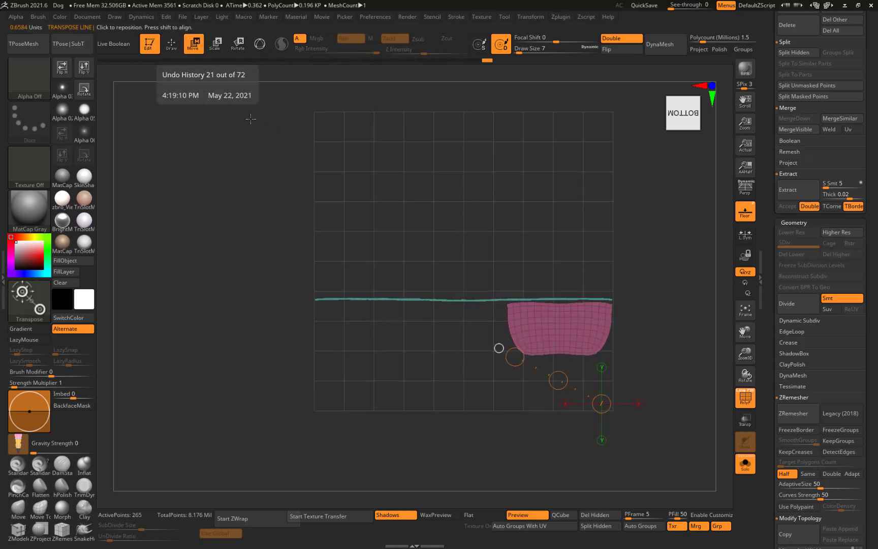
pyautogui.click(259, 44)
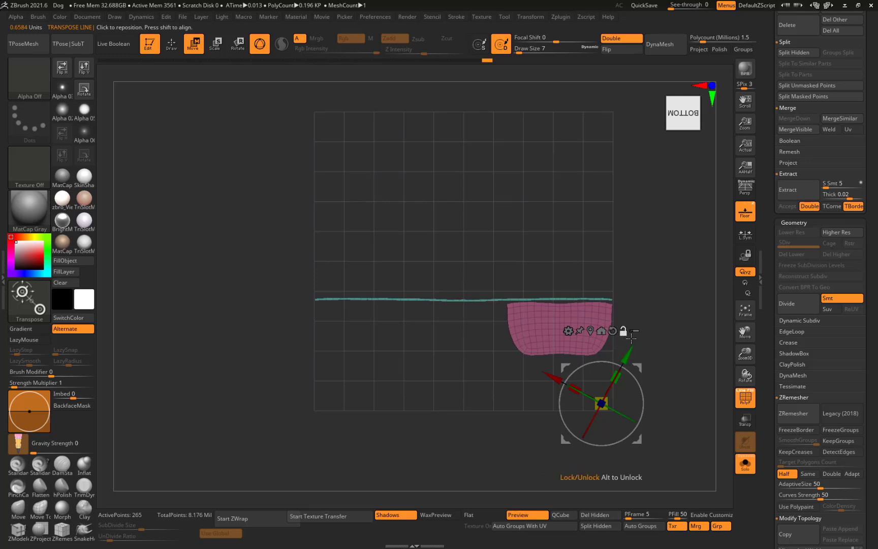
pyautogui.click(601, 331)
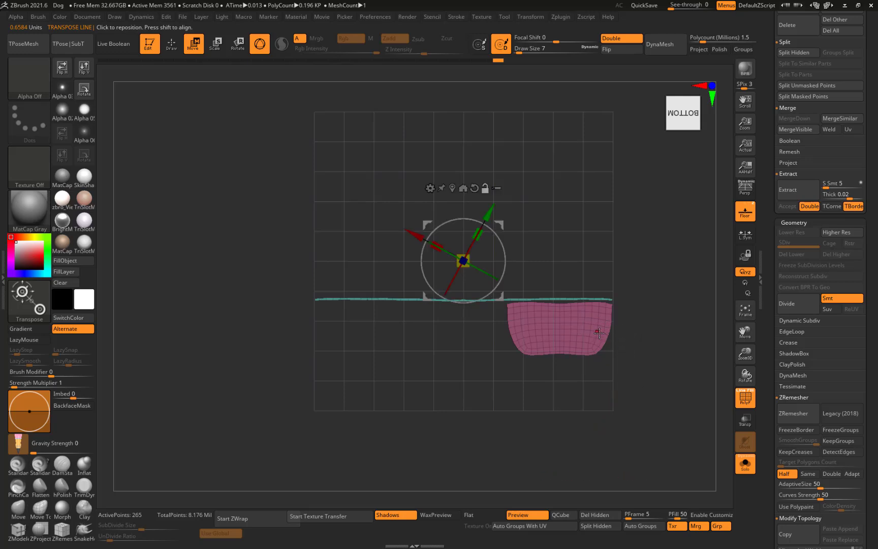
pyautogui.click(473, 188)
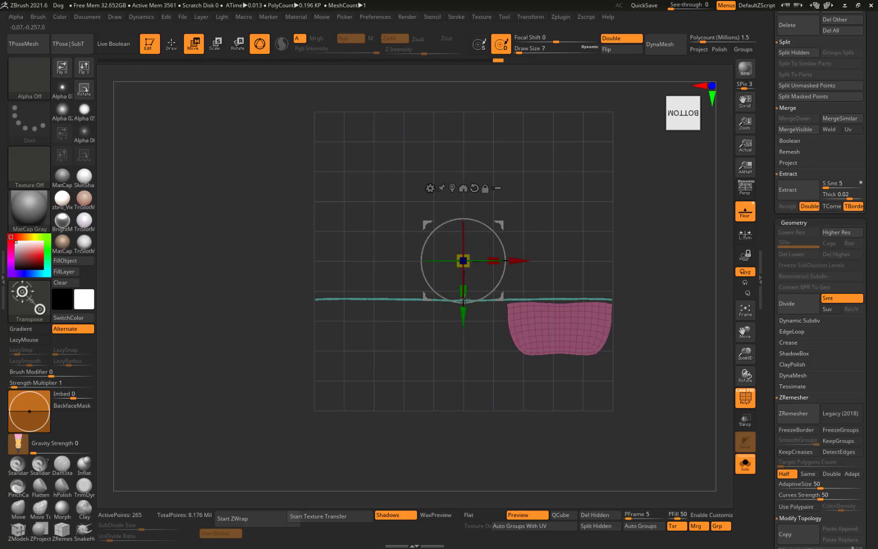
pyautogui.moveTo(462, 328); pyautogui.dragTo(461, 144)
pyautogui.press('q')
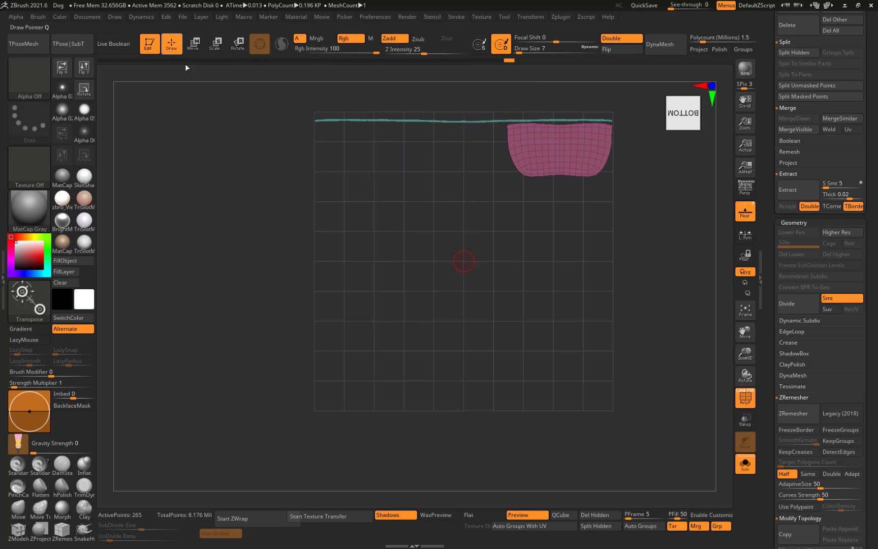
# Unhide all UV islands and unflatten the patch back to its 3D shell.
pyautogui.keyDown('ctrl'); pyautogui.keyDown('shift'); pyautogui.click(276, 202); pyautogui.keyUp('shift'); pyautogui.keyUp('ctrl')
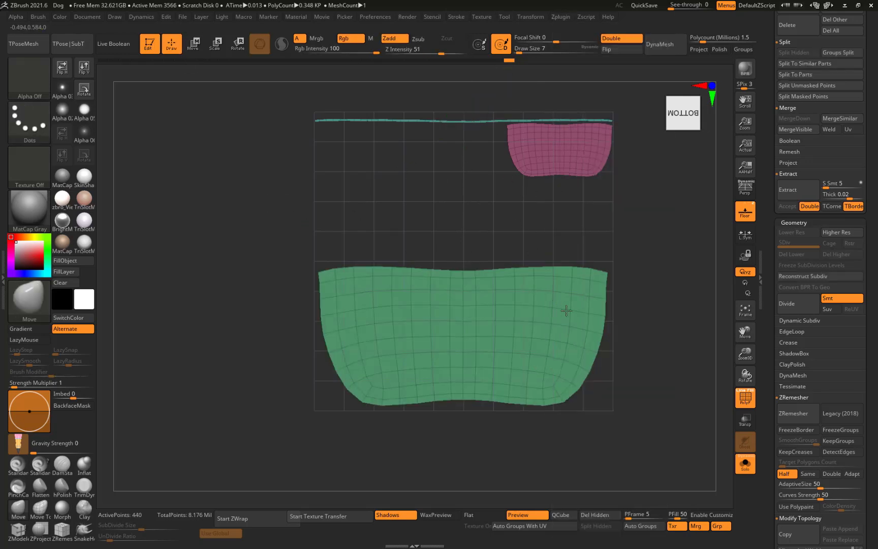
pyautogui.click(559, 18)
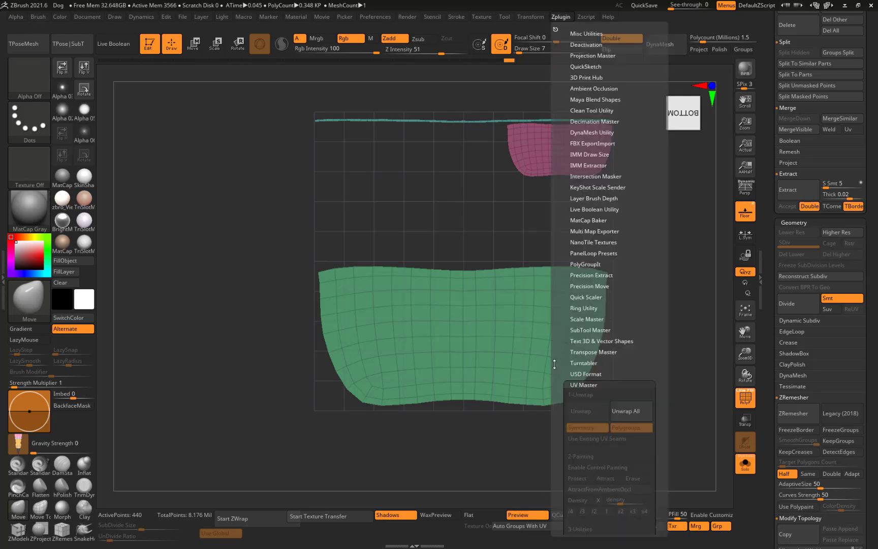
pyautogui.moveTo(554, 364); pyautogui.dragTo(554, 300)
pyautogui.click(622, 391)
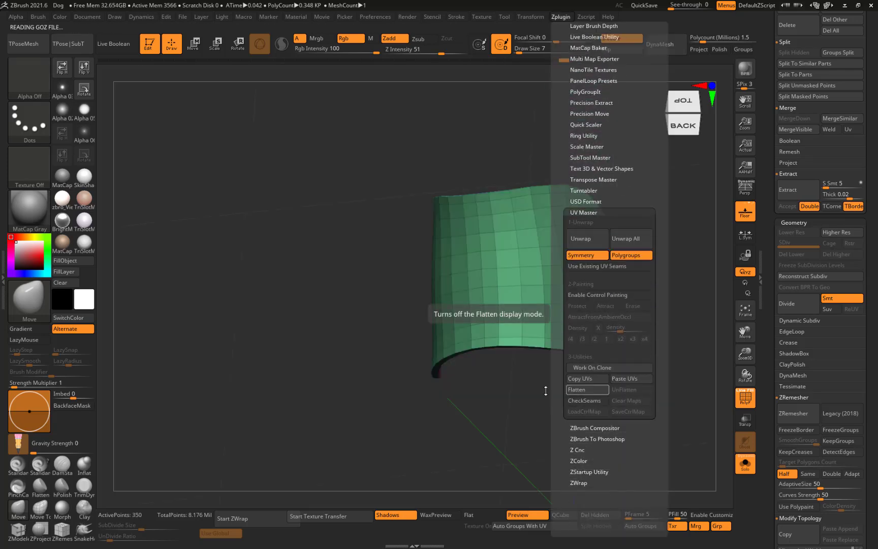
pyautogui.moveTo(361, 359); pyautogui.dragTo(416, 347)
pyautogui.moveTo(553, 356)
pyautogui.mouseDown()
pyautogui.moveTo(574, 361)
pyautogui.moveTo(578, 384)
pyautogui.moveTo(592, 314)
pyautogui.moveTo(579, 310)
pyautogui.mouseUp()
# Flatten the UVs again to examine the rearranged island layout against the UV grid, and return to the 3D shell.
pyautogui.click(33, 175)
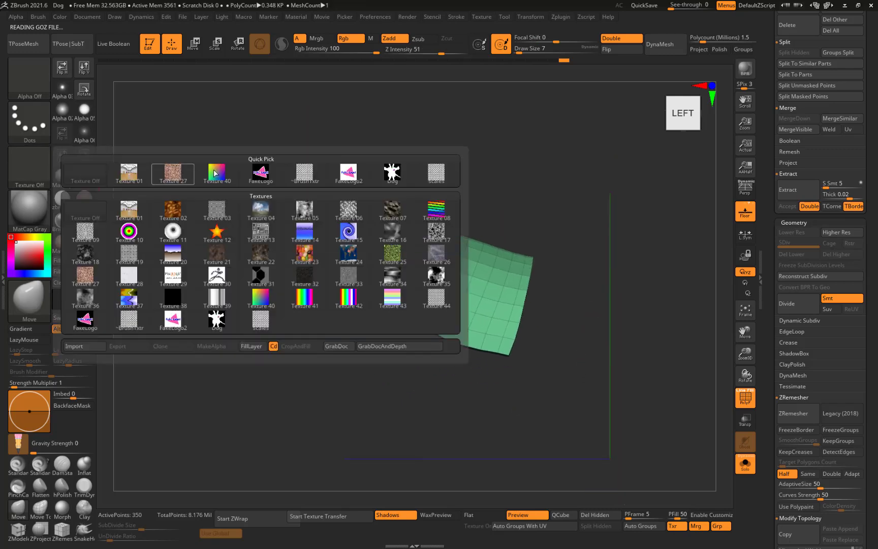
pyautogui.moveTo(305, 176)
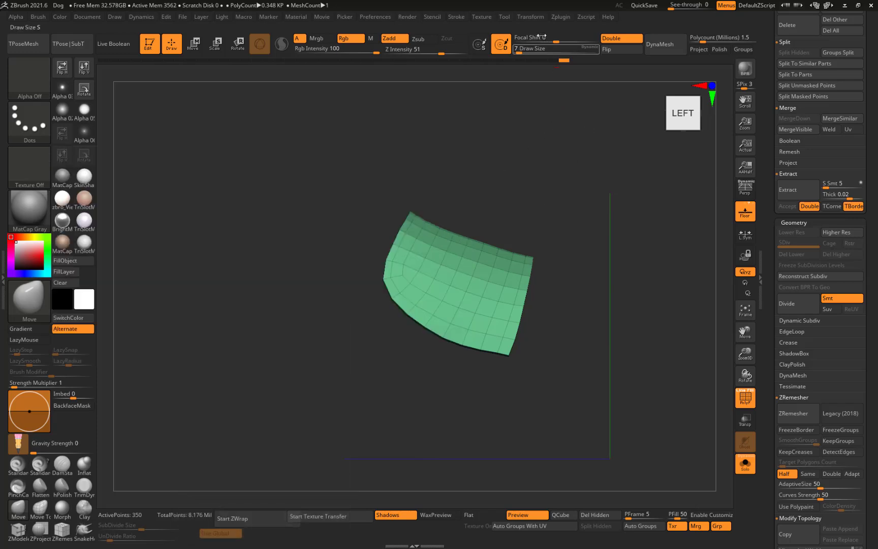
pyautogui.click(561, 20)
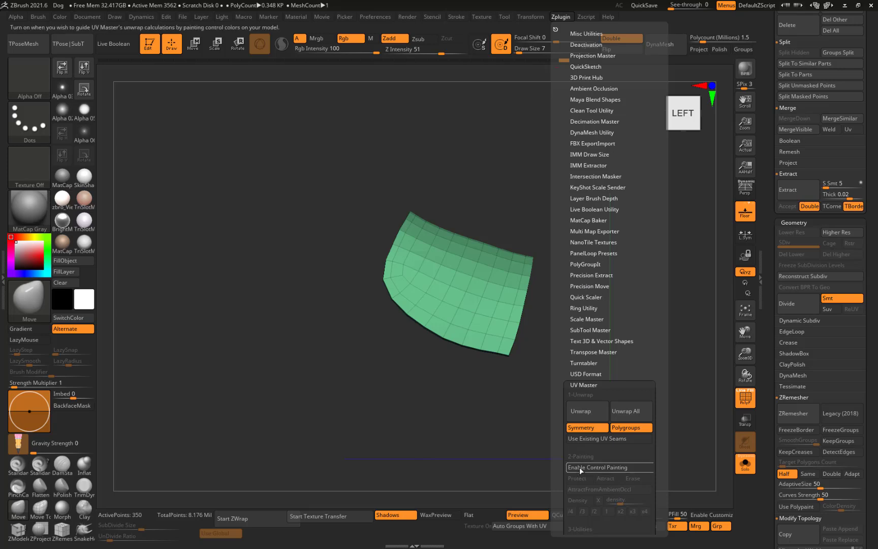
pyautogui.scroll(-5, 571, 458)
pyautogui.click(577, 499)
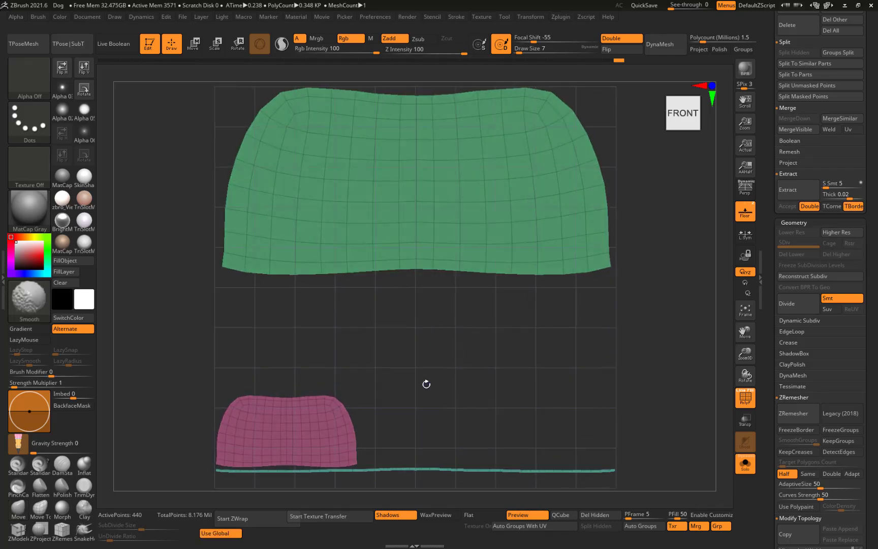
pyautogui.keyDown('alt'); pyautogui.moveTo(418, 387); pyautogui.dragTo(456, 317); pyautogui.keyUp('alt')
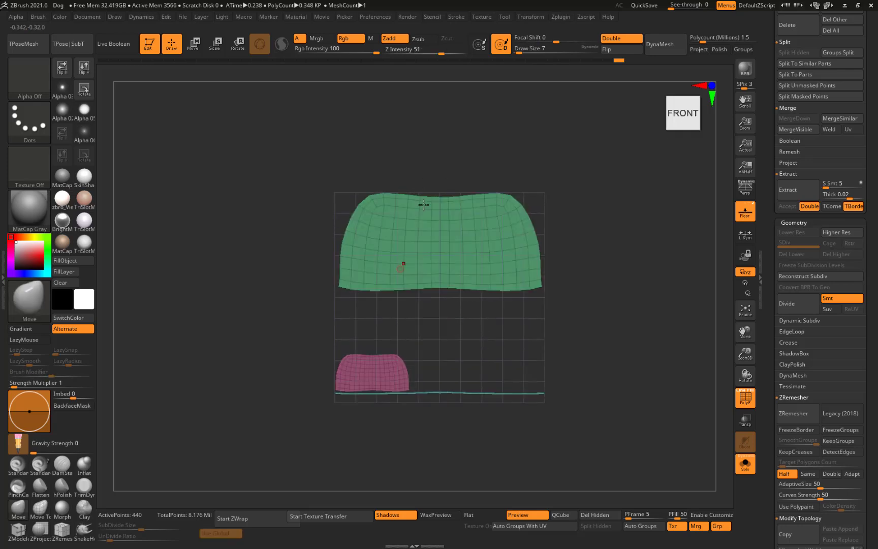
pyautogui.click(565, 17)
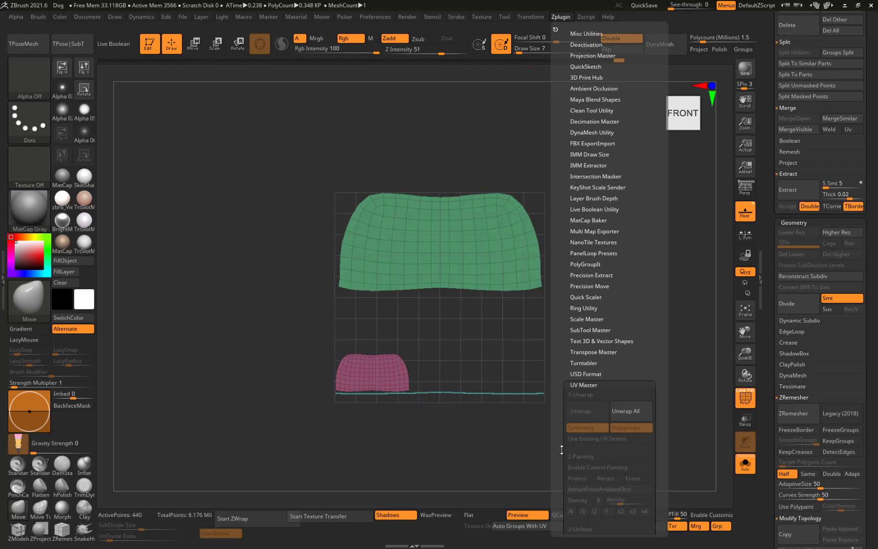
pyautogui.scroll(-5, 562, 446)
pyautogui.click(627, 391)
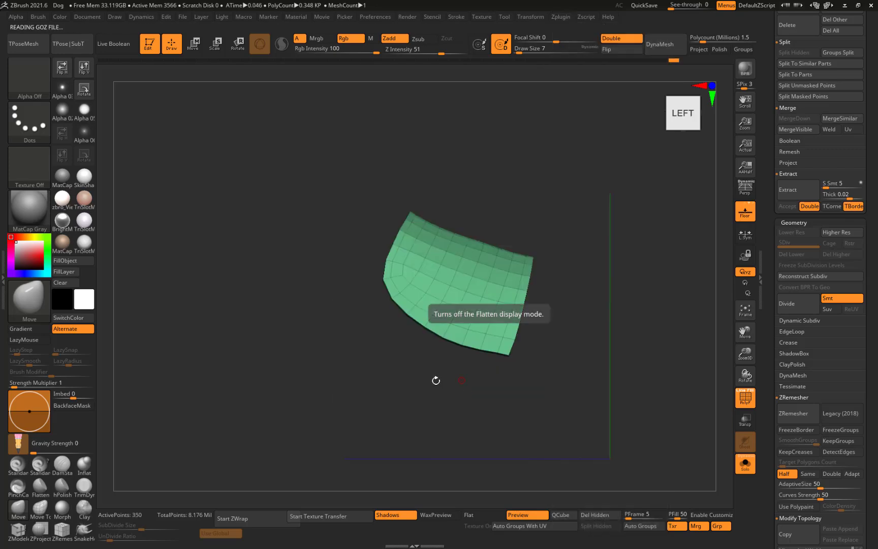
pyautogui.moveTo(434, 381); pyautogui.dragTo(376, 397)
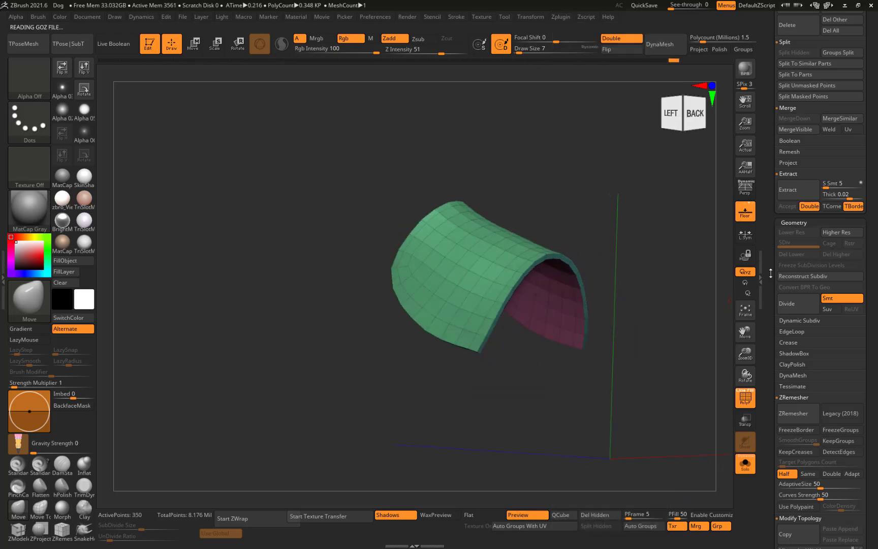
# Try subdividing the shell twice with Smt smoothing on.
pyautogui.scroll(-5, 770, 273)
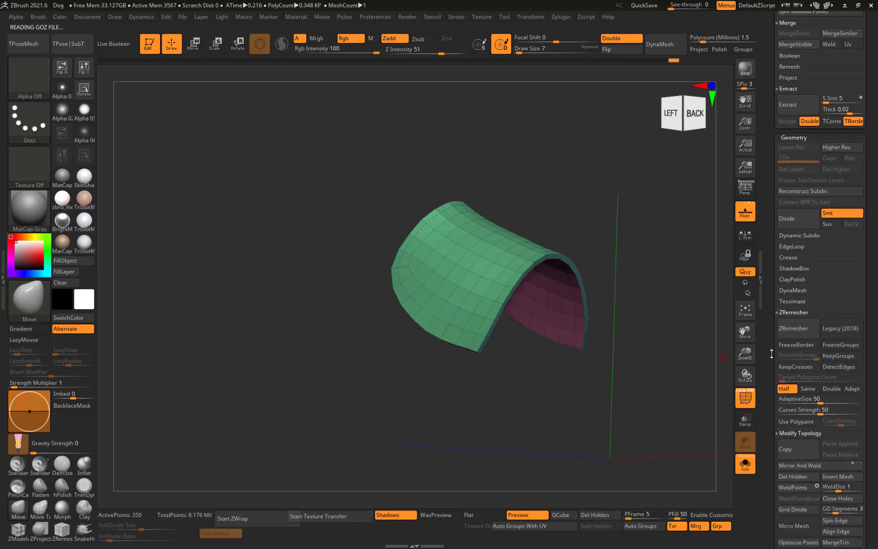
pyautogui.scroll(-1, 767, 273)
pyautogui.doubleClick(789, 215)
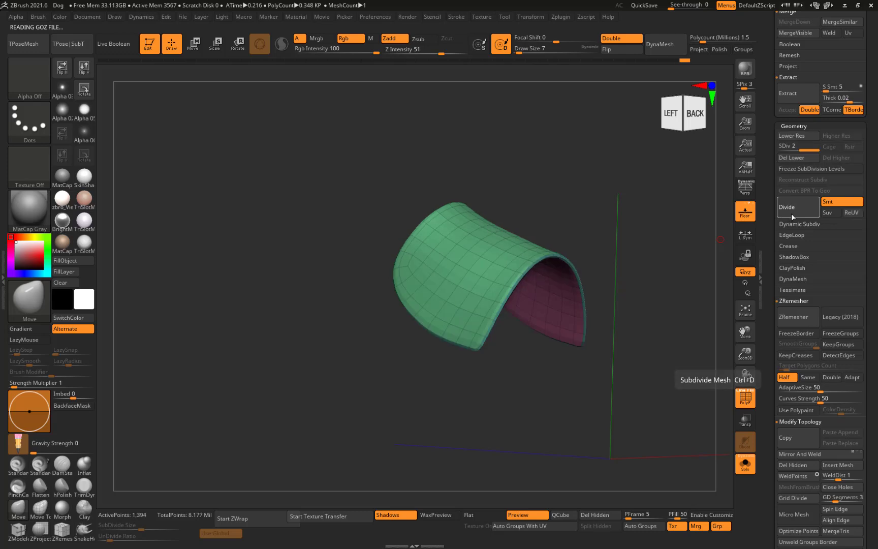
pyautogui.hotkey('ctrl', 'z')
pyautogui.hotkey('ctrl', 'z')
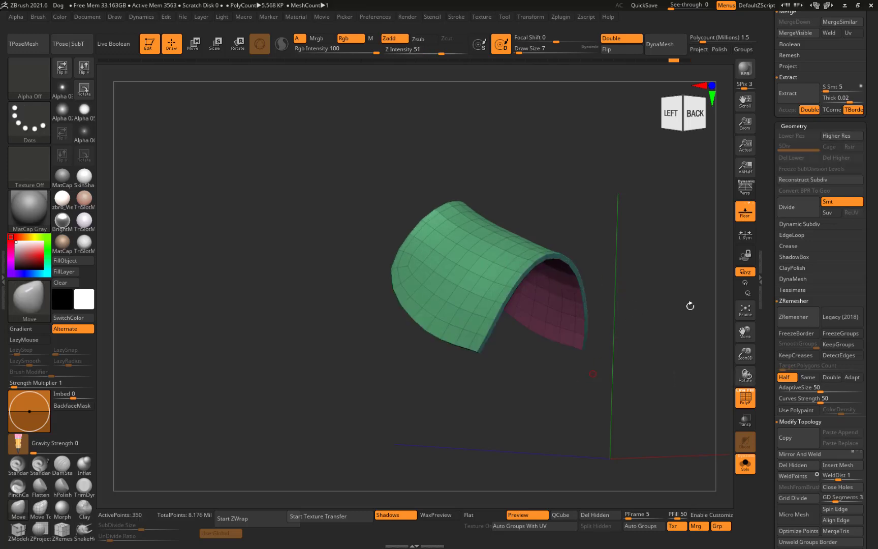
# Expand the Crease options, subdivide the shell to SDiv level 5 with Smt on, and turn off its polyframe display.
pyautogui.scroll(-2, 764, 334)
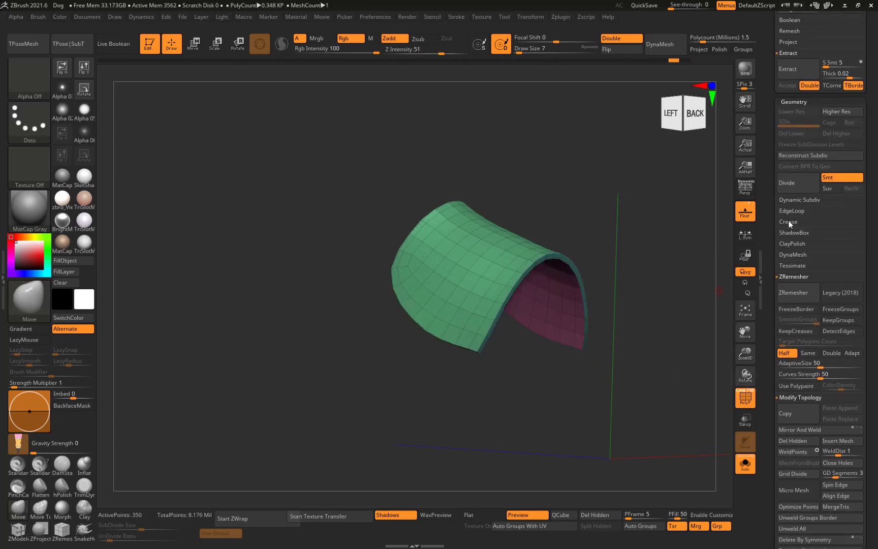
pyautogui.click(787, 222)
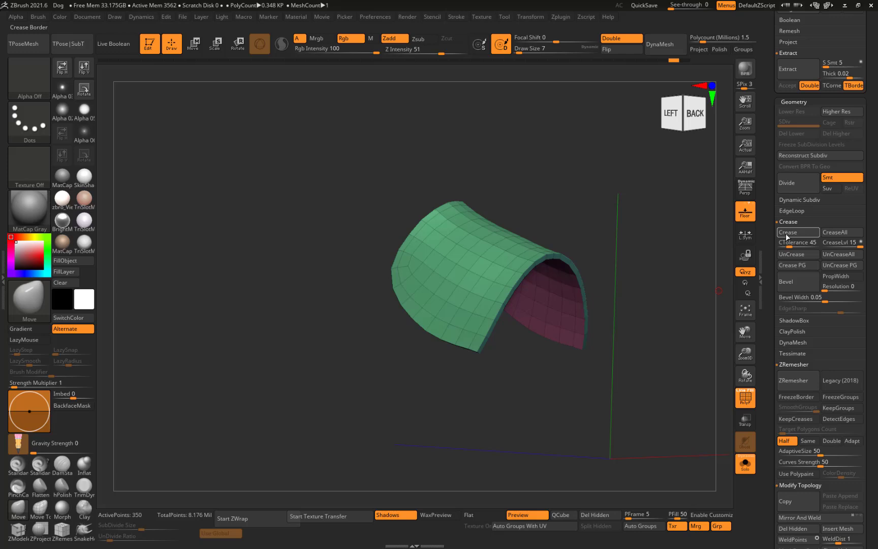
pyautogui.click(788, 189)
pyautogui.click(790, 192)
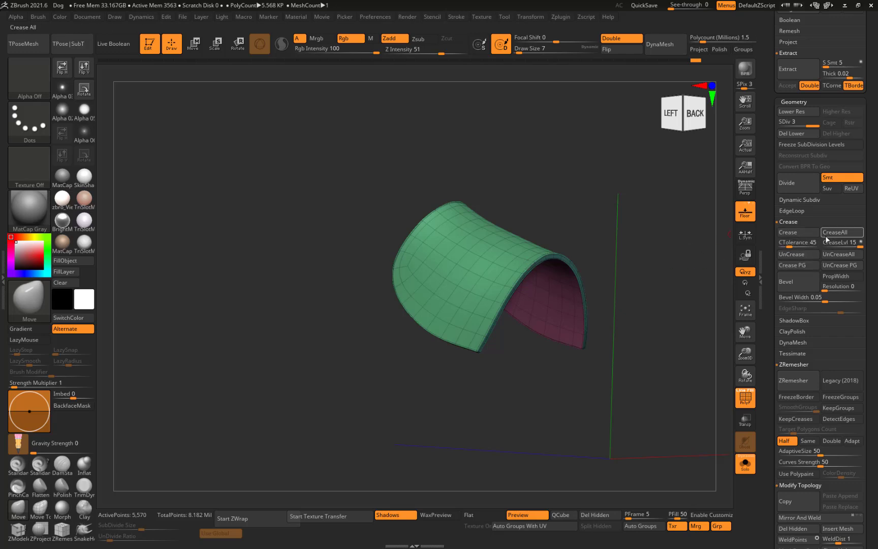
pyautogui.click(794, 191)
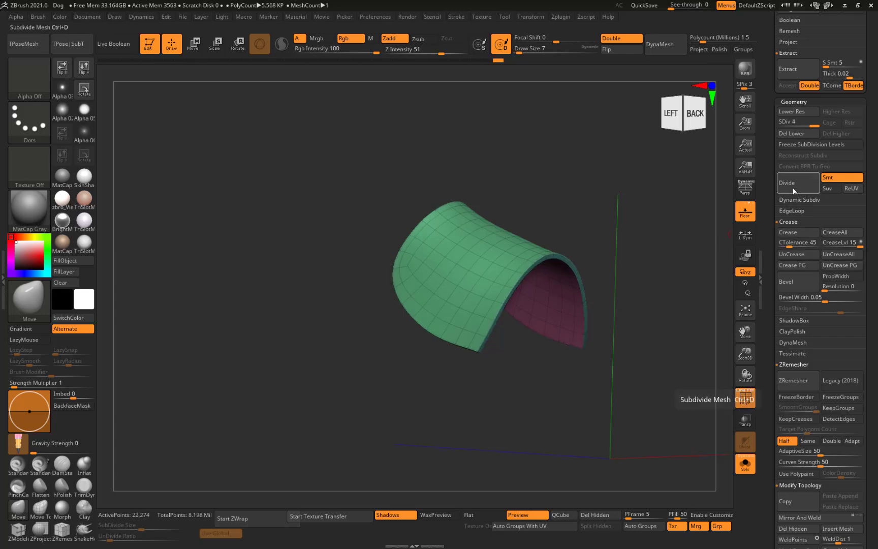
pyautogui.click(794, 191)
pyautogui.moveTo(627, 288); pyautogui.dragTo(745, 370)
pyautogui.click(748, 399)
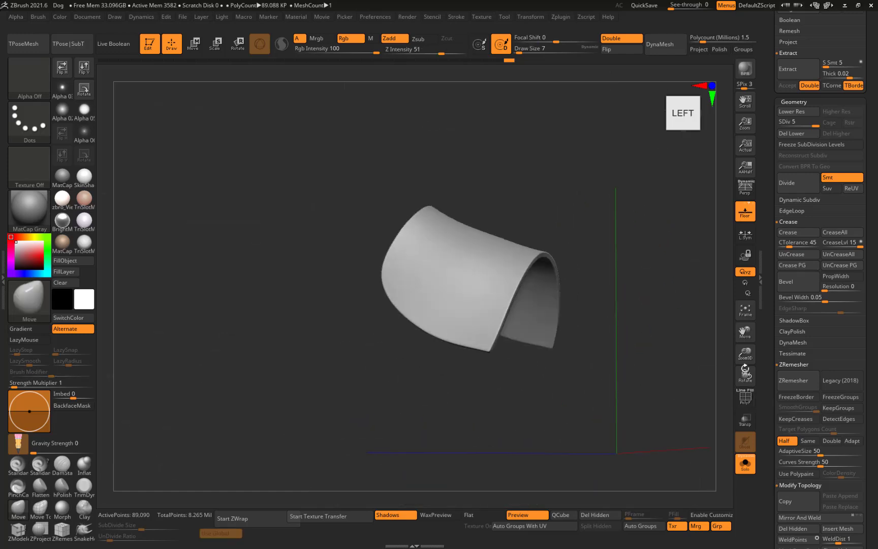
# Collapse the ZRemesher and Modify Topology sections and open NoiseMaker for the shell's surface.
pyautogui.scroll(-1, 768, 394)
pyautogui.click(793, 336)
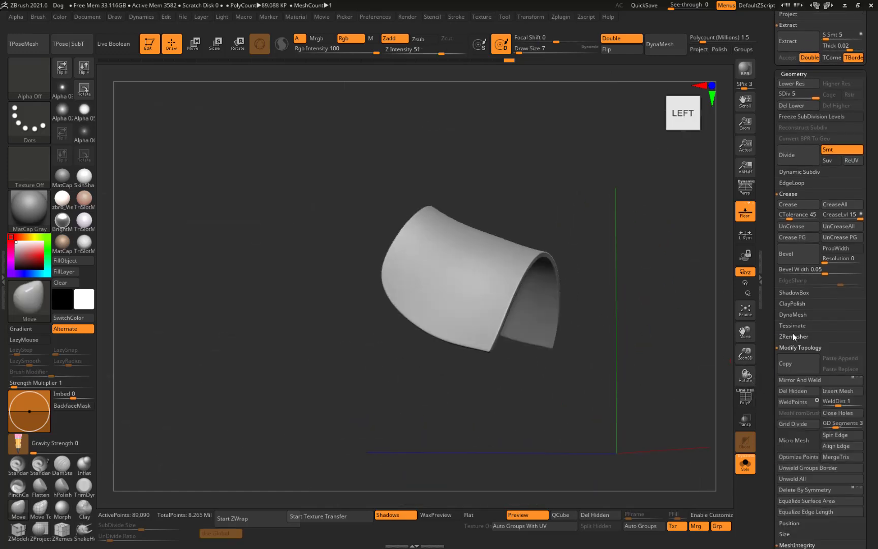
pyautogui.click(785, 348)
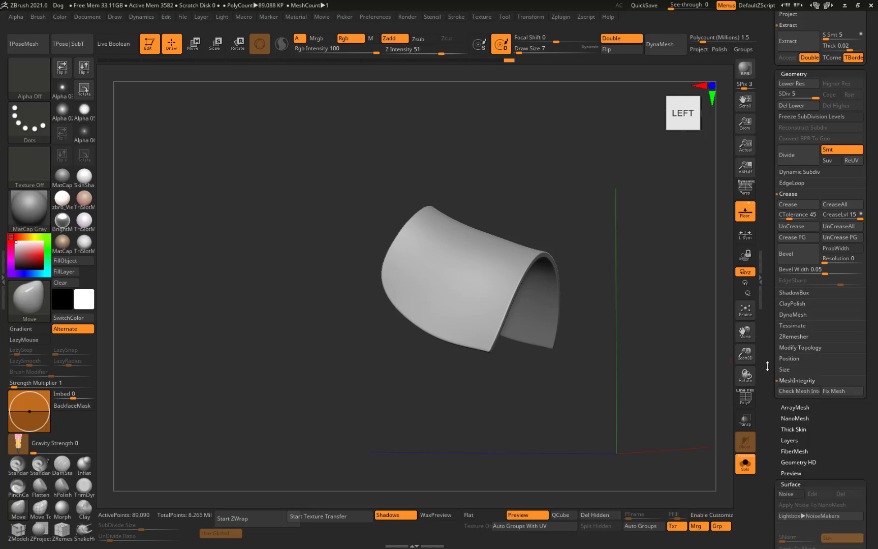
pyautogui.scroll(-8, 767, 366)
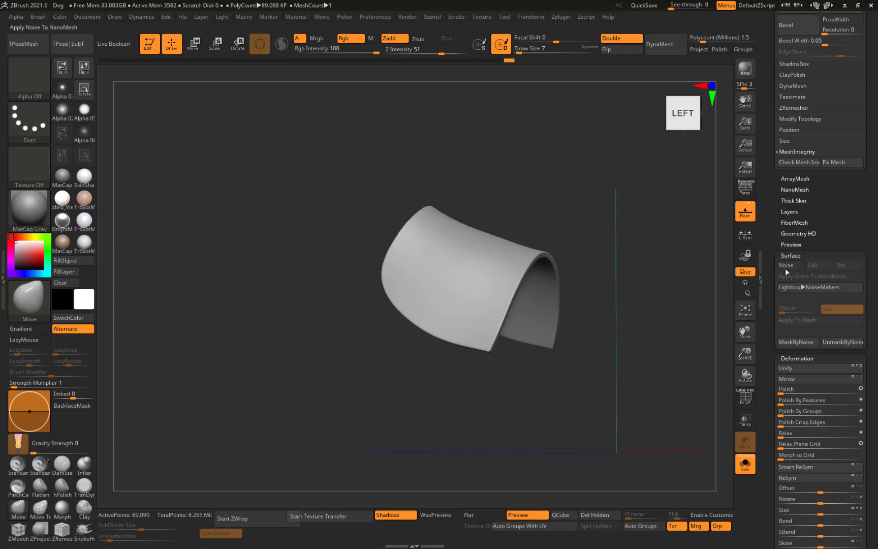
pyautogui.click(785, 265)
pyautogui.moveTo(649, 326); pyautogui.dragTo(523, 373)
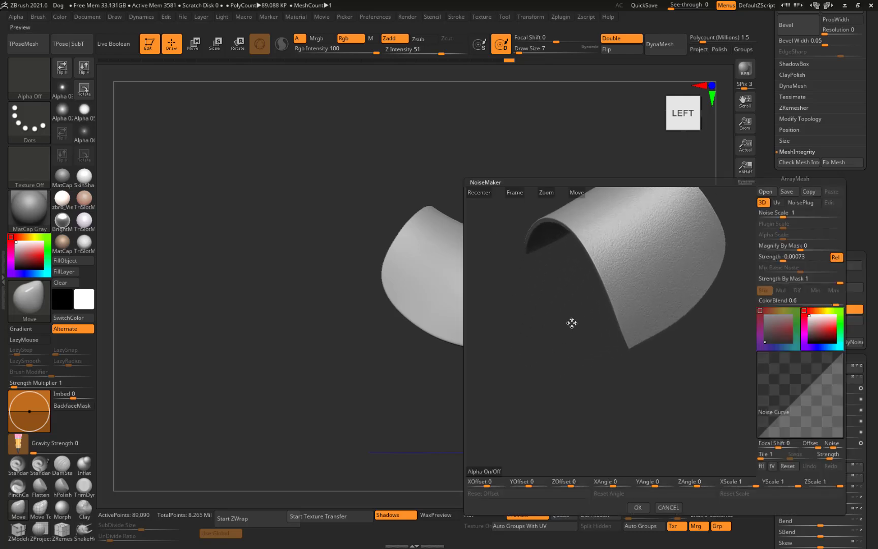
pyautogui.keyDown('alt'); pyautogui.moveTo(596, 288); pyautogui.dragTo(561, 355); pyautogui.keyUp('alt')
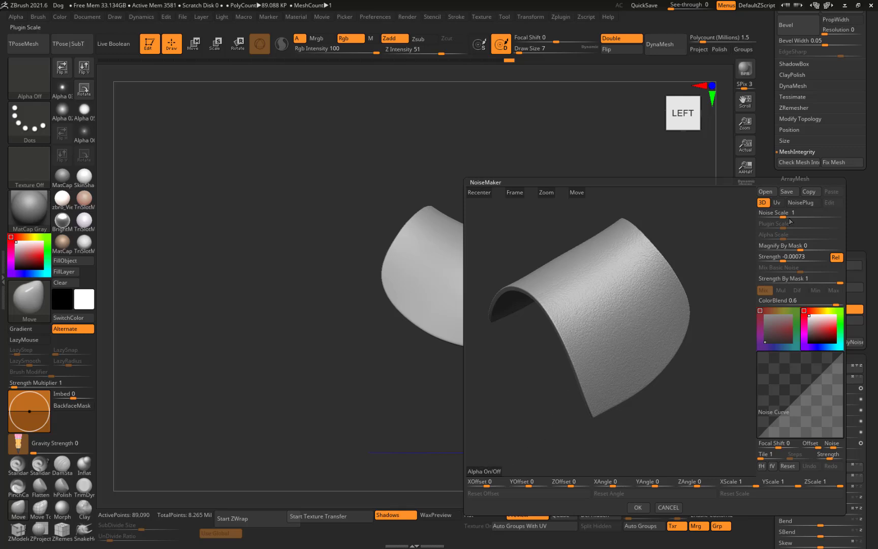
# Switch the surface noise from 3D to UV mapping and load scales.psd as its alpha.
pyautogui.click(776, 203)
pyautogui.click(484, 470)
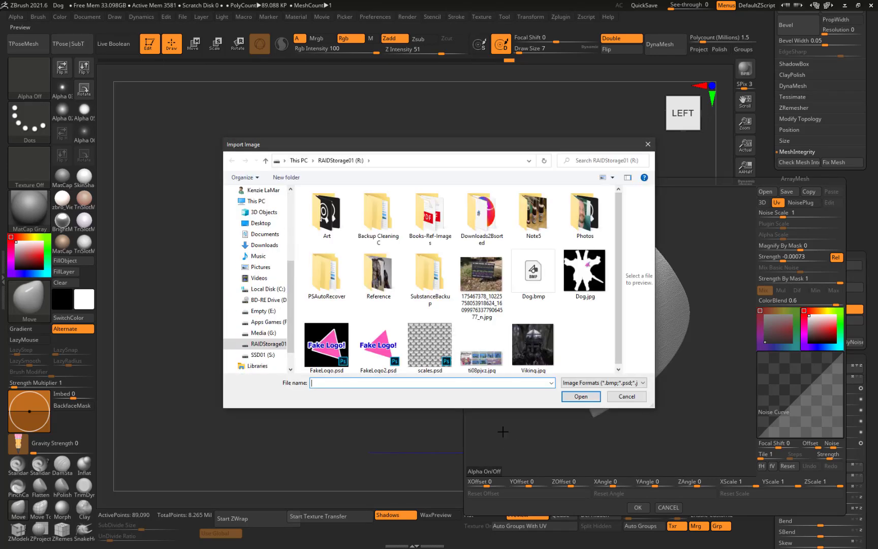
pyautogui.click(429, 343)
pyautogui.click(576, 395)
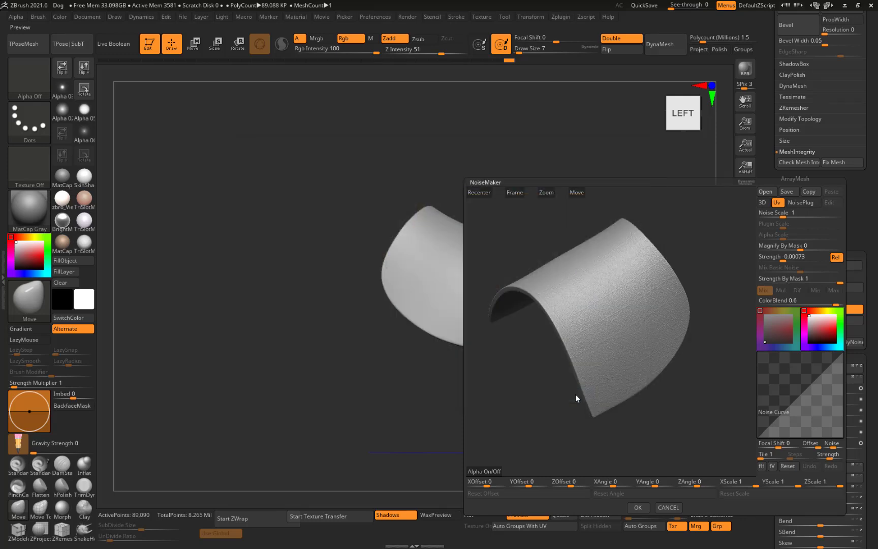
pyautogui.moveTo(542, 399)
pyautogui.mouseDown()
pyautogui.moveTo(531, 391)
pyautogui.moveTo(556, 401)
pyautogui.mouseUp()
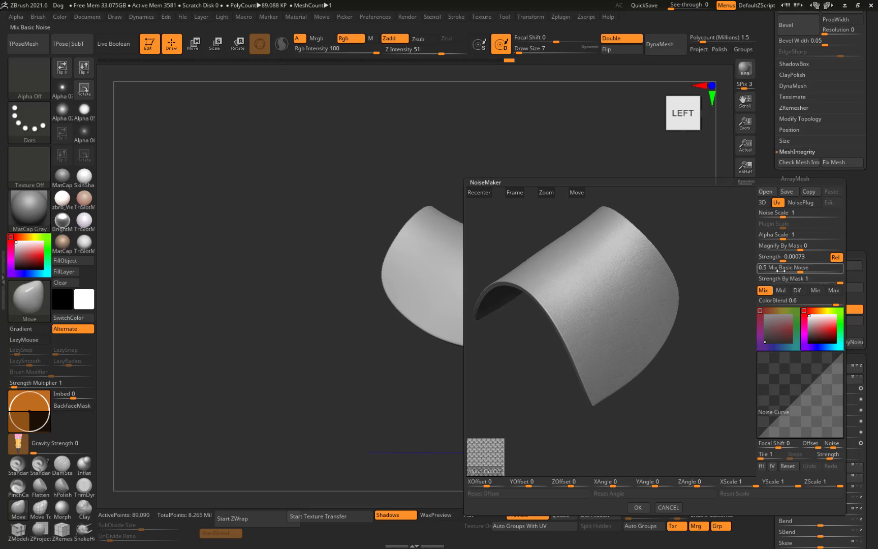
# Set the noise's Mix Basic Noise to 0, Alpha Scale to 0.32871 and Strength to -0.01869.
pyautogui.moveTo(795, 270); pyautogui.dragTo(675, 300)
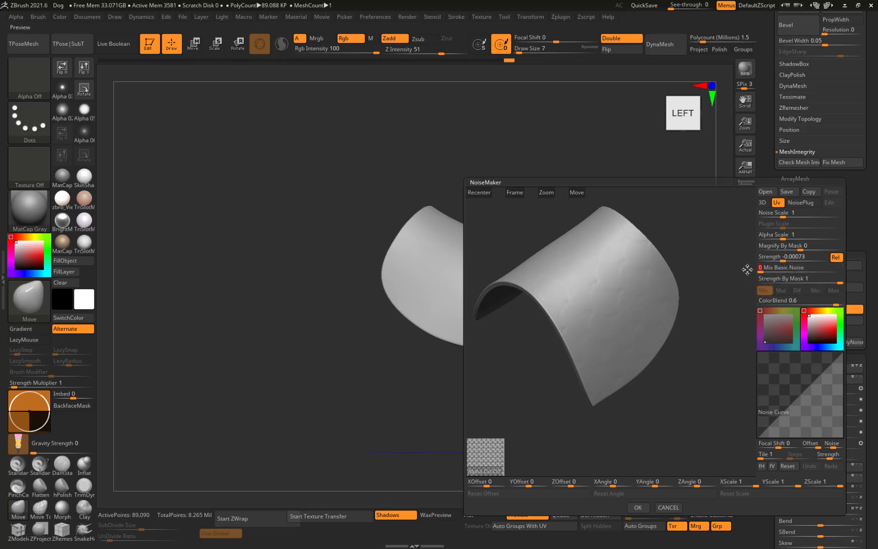
pyautogui.click(793, 244)
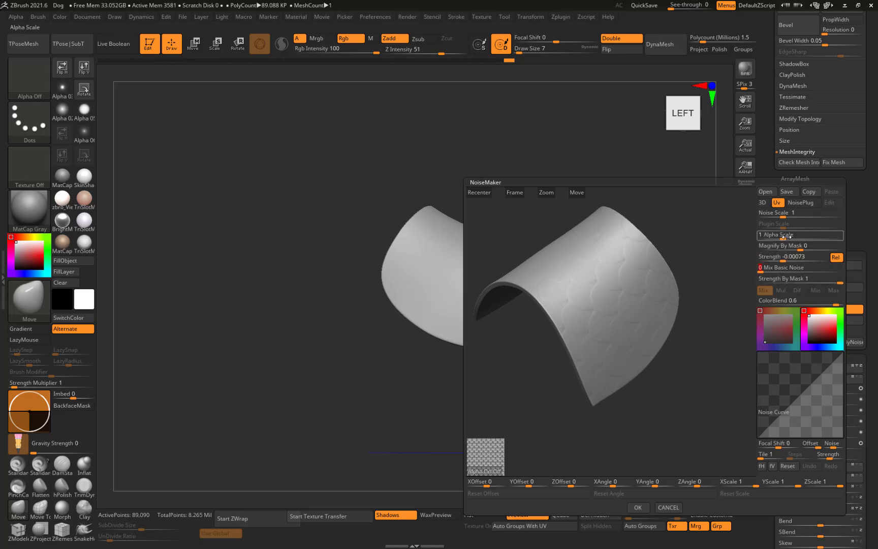
pyautogui.moveTo(791, 237); pyautogui.dragTo(780, 237)
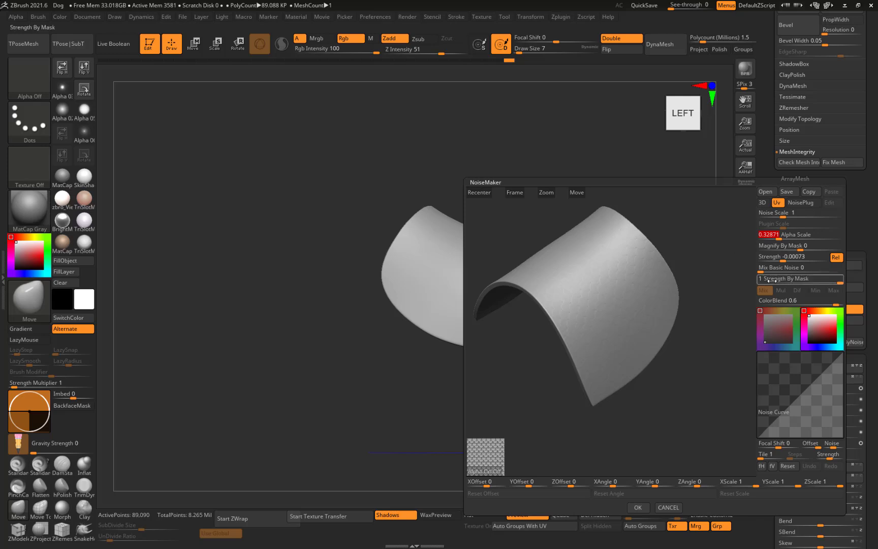
pyautogui.moveTo(783, 260)
pyautogui.mouseDown()
pyautogui.moveTo(774, 258)
pyautogui.moveTo(814, 254)
pyautogui.moveTo(774, 264)
pyautogui.mouseUp()
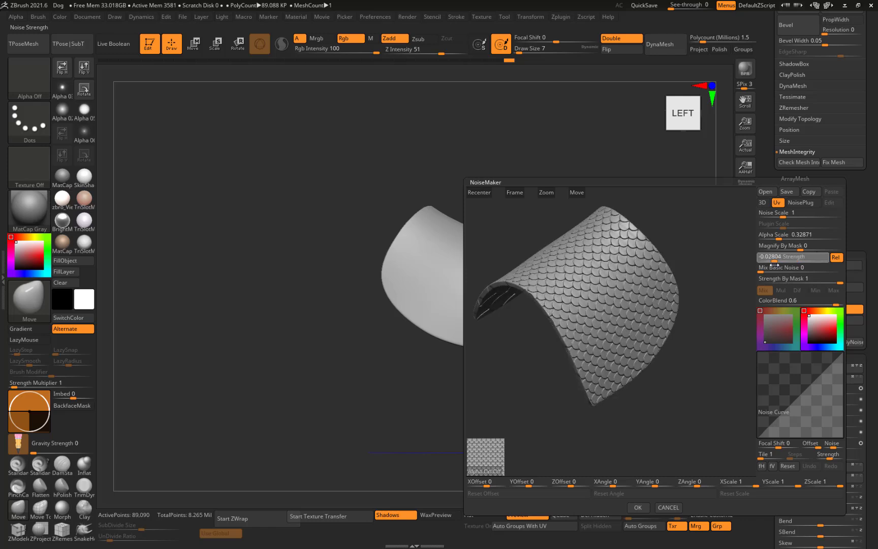
# Examine the scale pattern on the shell's outer and inner surfaces in the NoiseMaker preview.
pyautogui.moveTo(705, 376); pyautogui.dragTo(687, 379)
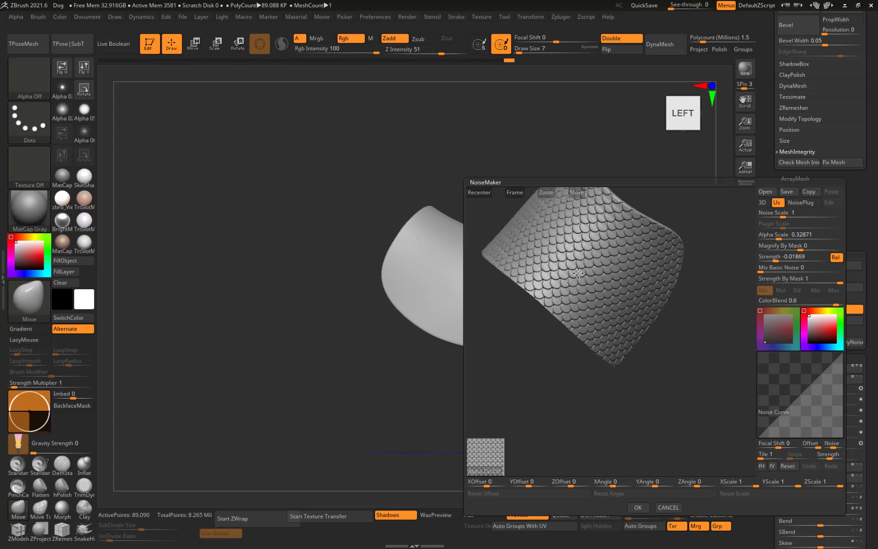
pyautogui.moveTo(616, 382); pyautogui.dragTo(589, 243)
pyautogui.moveTo(641, 308); pyautogui.dragTo(610, 270)
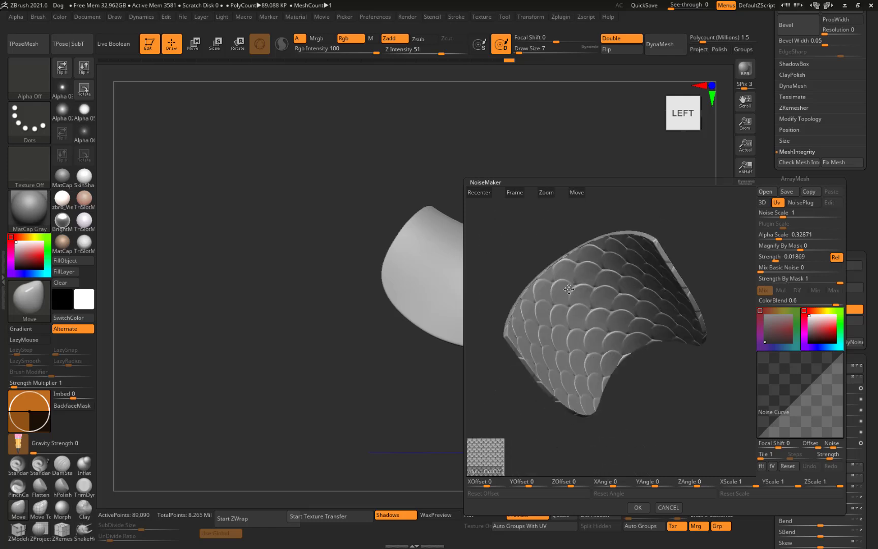
pyautogui.moveTo(534, 239); pyautogui.dragTo(577, 275)
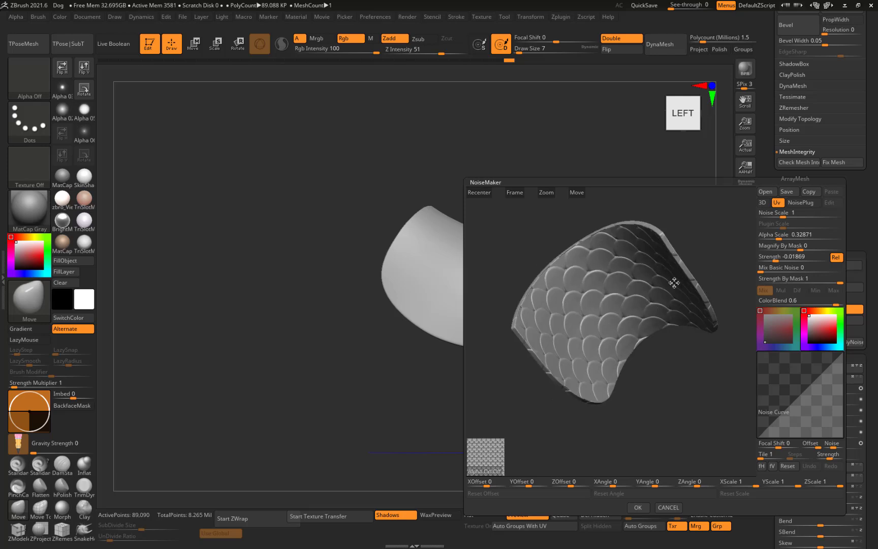
pyautogui.moveTo(551, 236); pyautogui.dragTo(578, 394)
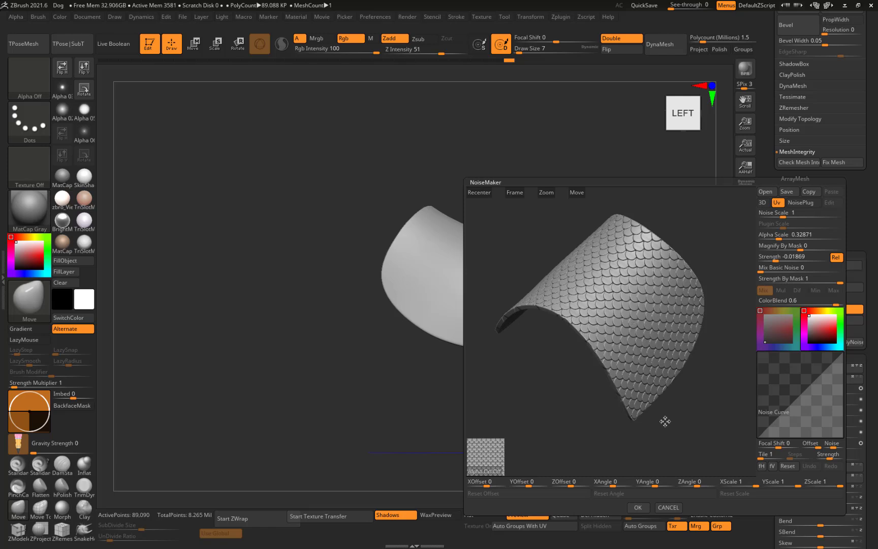
# Accept the NoiseMaker scale settings for the shell and check the noise on its outer and inner surfaces.
pyautogui.click(637, 507)
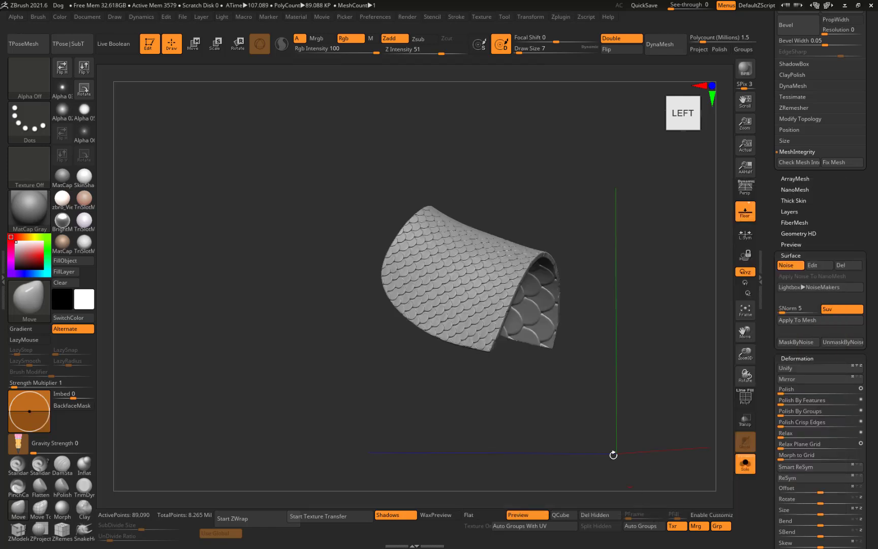
pyautogui.moveTo(434, 369); pyautogui.dragTo(418, 348)
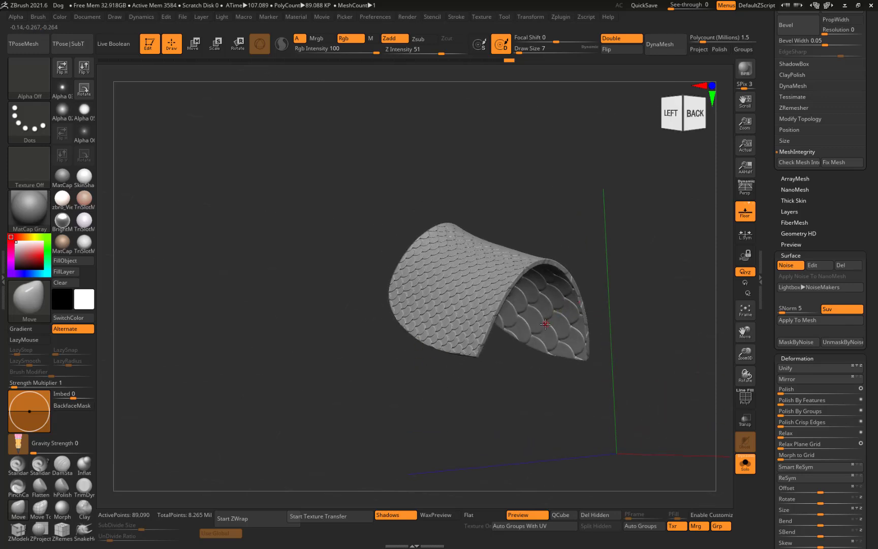
pyautogui.moveTo(518, 377); pyautogui.dragTo(443, 368)
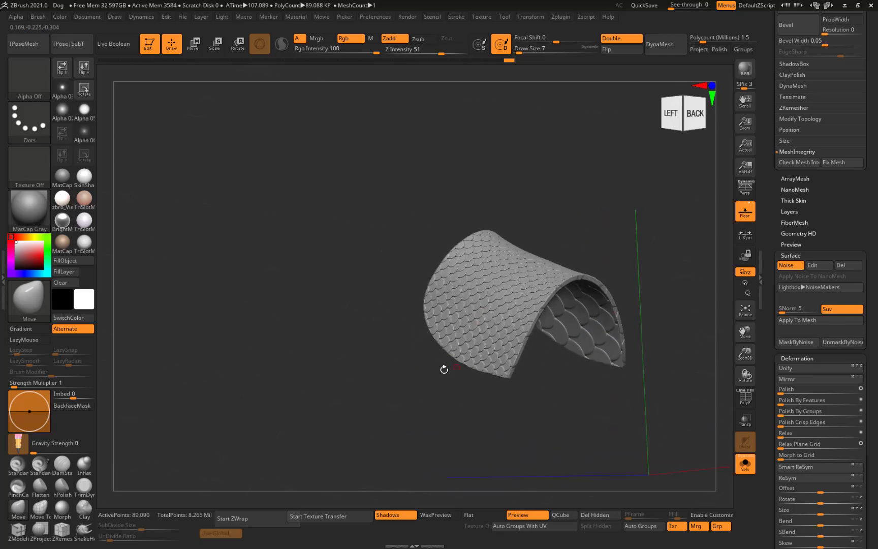
# Try isolating the shell's outer surface and applying the scale noise to its mesh, and undo the attempt.
pyautogui.keyDown('ctrl'); pyautogui.keyDown('shift'); pyautogui.click(480, 286); pyautogui.keyUp('shift'); pyautogui.keyUp('ctrl')
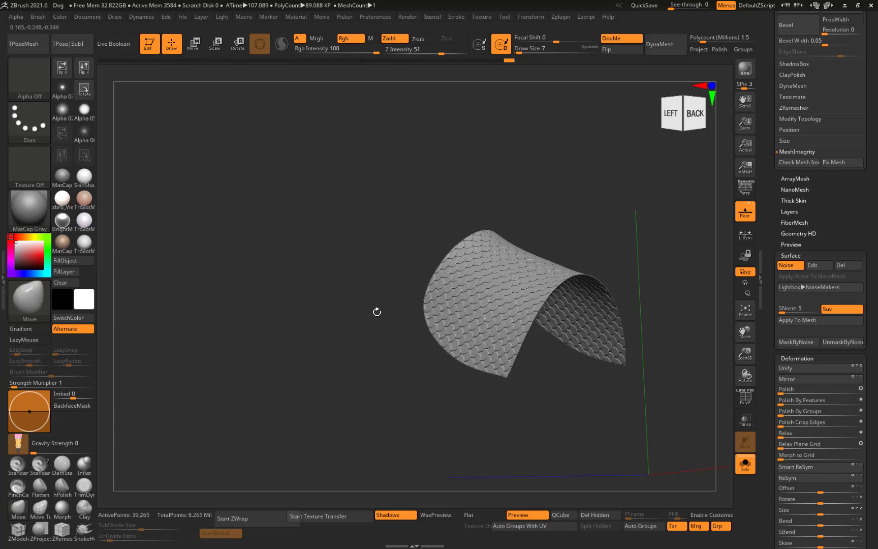
pyautogui.moveTo(376, 324)
pyautogui.mouseDown()
pyautogui.moveTo(380, 346)
pyautogui.moveTo(374, 336)
pyautogui.mouseUp()
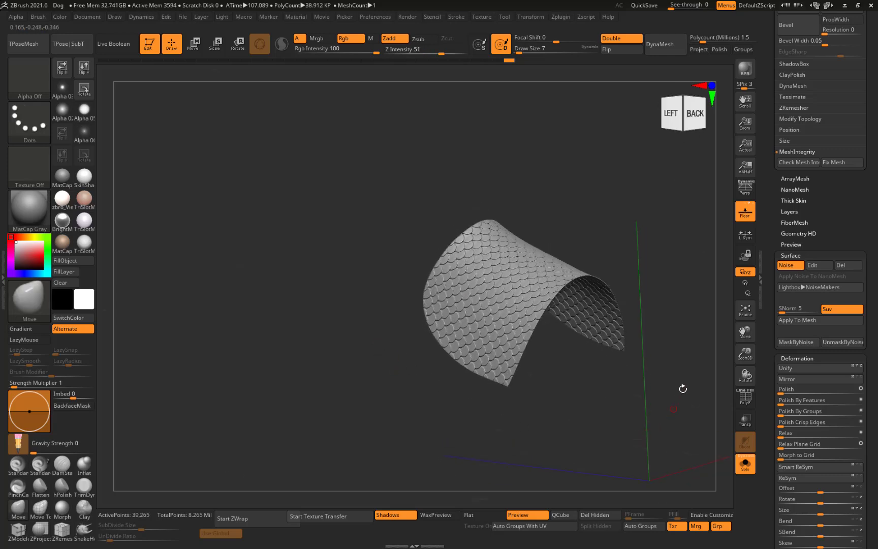
pyautogui.click(797, 320)
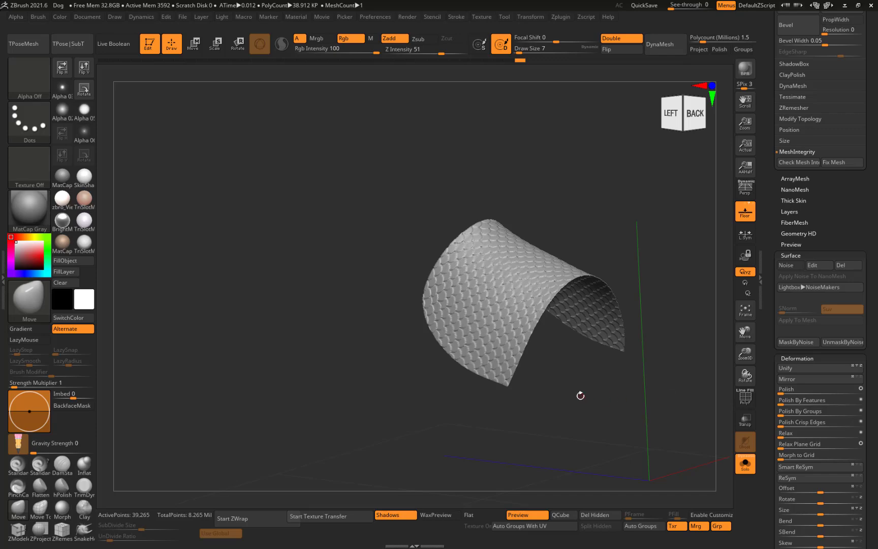
pyautogui.moveTo(580, 396); pyautogui.dragTo(437, 390)
pyautogui.keyDown('alt'); pyautogui.moveTo(371, 356); pyautogui.dragTo(406, 441); pyautogui.keyUp('alt')
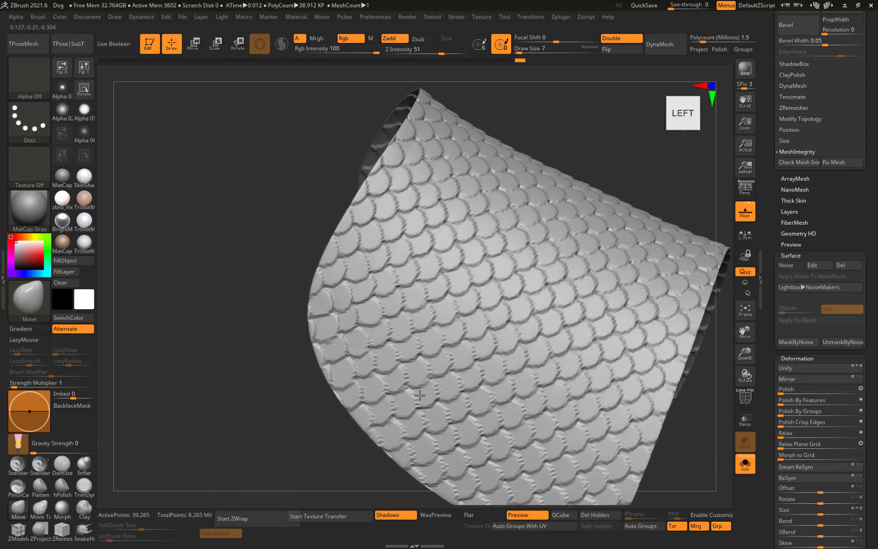
pyautogui.keyDown('alt'); pyautogui.moveTo(300, 435); pyautogui.dragTo(394, 374); pyautogui.keyUp('alt')
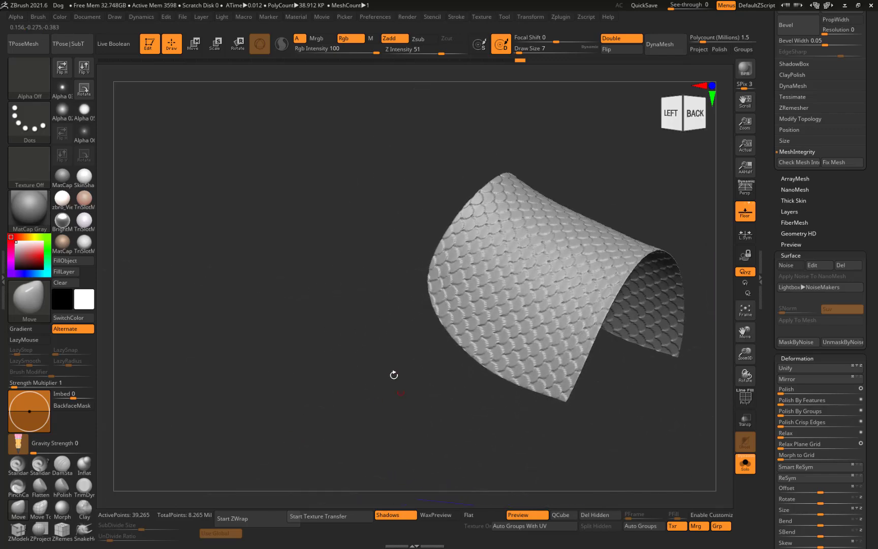
pyautogui.hotkey('ctrl', 'z')
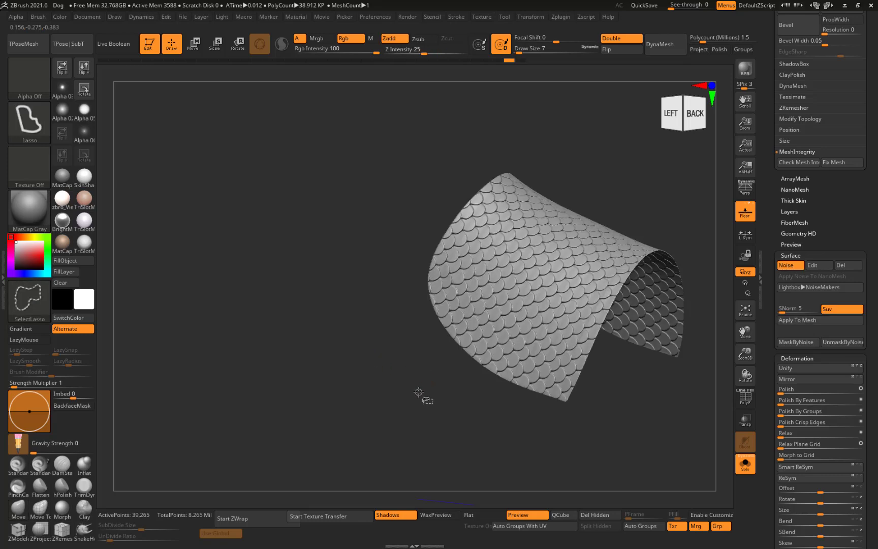
pyautogui.hotkey('ctrl', 'z')
# Divide the whole shell up to subdivision level 7.
pyautogui.moveTo(770, 285); pyautogui.dragTo(767, 374)
pyautogui.click(798, 223)
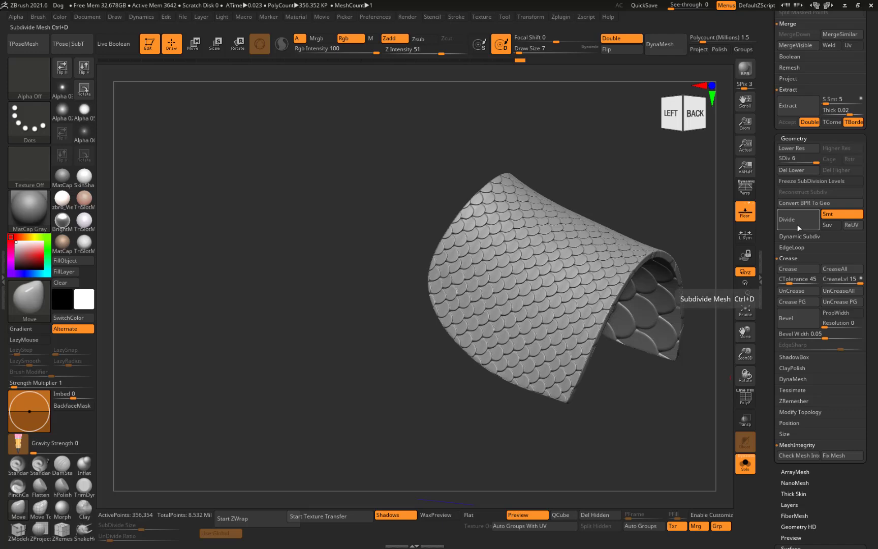
pyautogui.moveTo(767, 162)
pyautogui.mouseDown()
pyautogui.moveTo(760, 251)
pyautogui.moveTo(770, 274)
pyautogui.moveTo(766, 179)
pyautogui.mouseUp()
pyautogui.moveTo(791, 218)
pyautogui.click(792, 327)
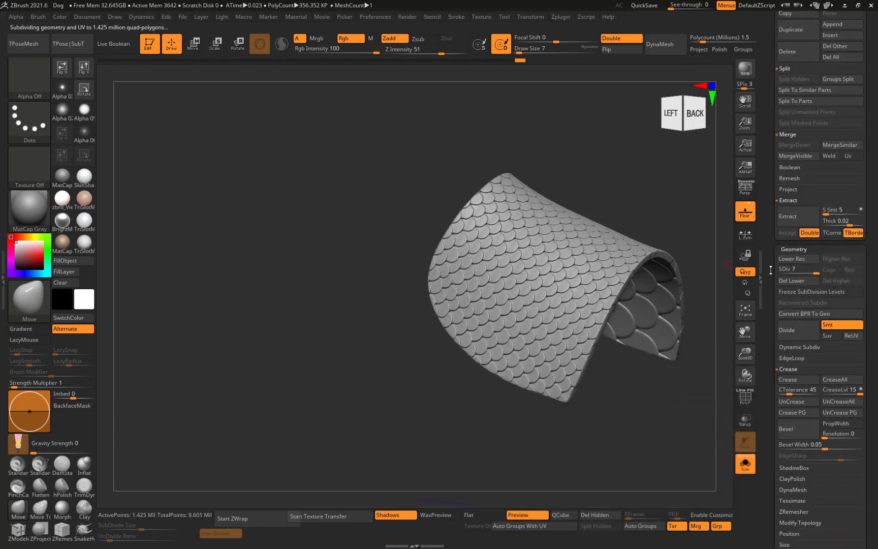
# Isolate the outer surface again, try applying the scale noise to the subdivided mesh, and restore the full shell with live noise.
pyautogui.moveTo(768, 266); pyautogui.dragTo(765, 105)
pyautogui.keyDown('ctrl'); pyautogui.keyDown('shift'); pyautogui.click(545, 269); pyautogui.keyUp('shift'); pyautogui.keyUp('ctrl')
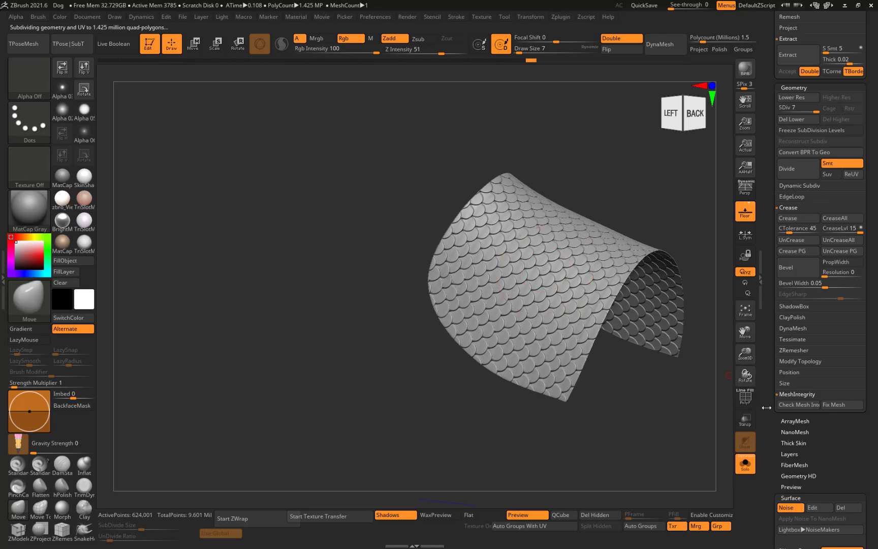
pyautogui.moveTo(790, 497); pyautogui.dragTo(791, 298)
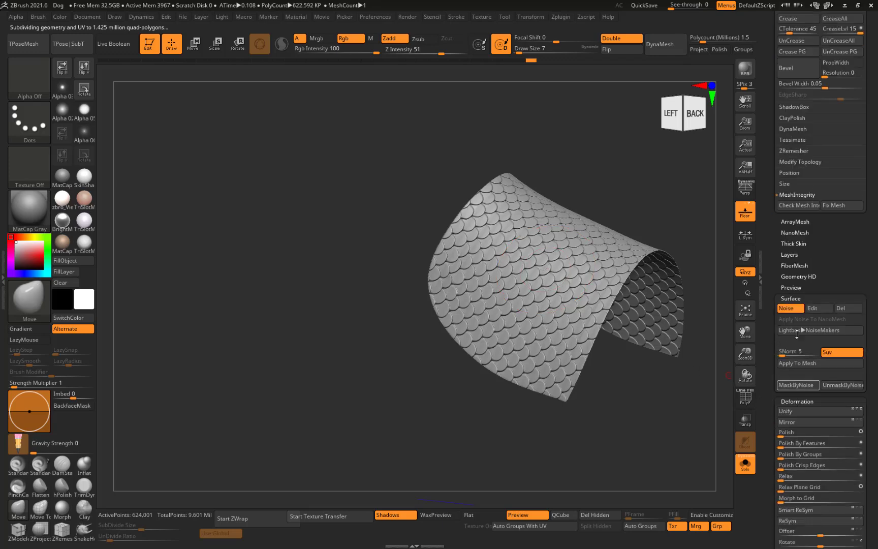
pyautogui.click(797, 363)
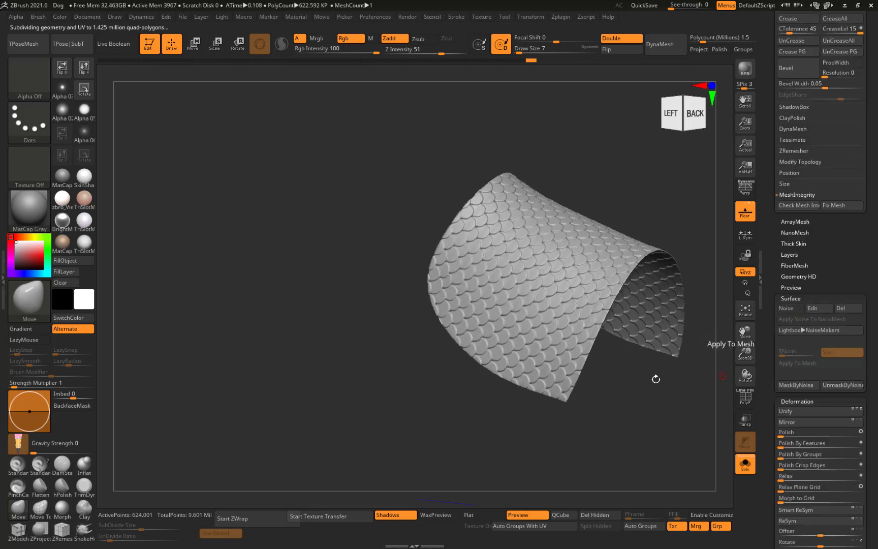
pyautogui.moveTo(430, 410); pyautogui.dragTo(346, 415)
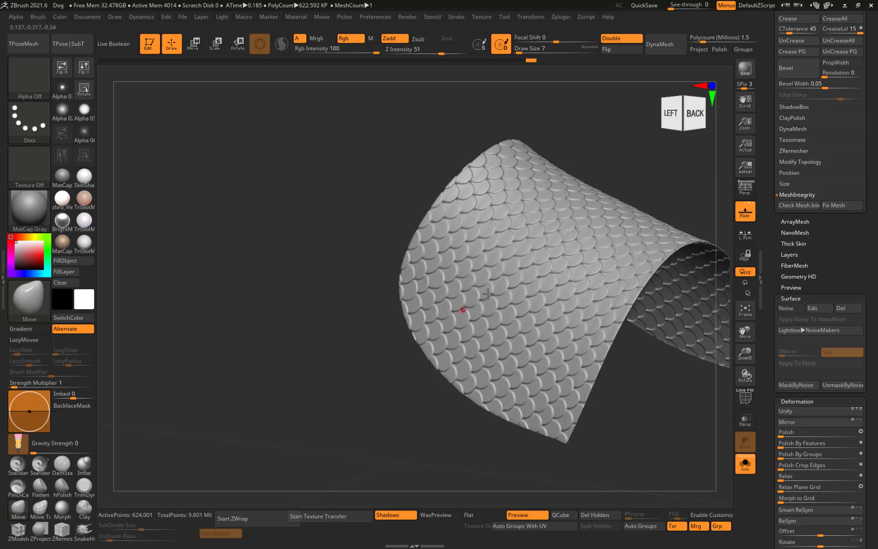
pyautogui.click(786, 308)
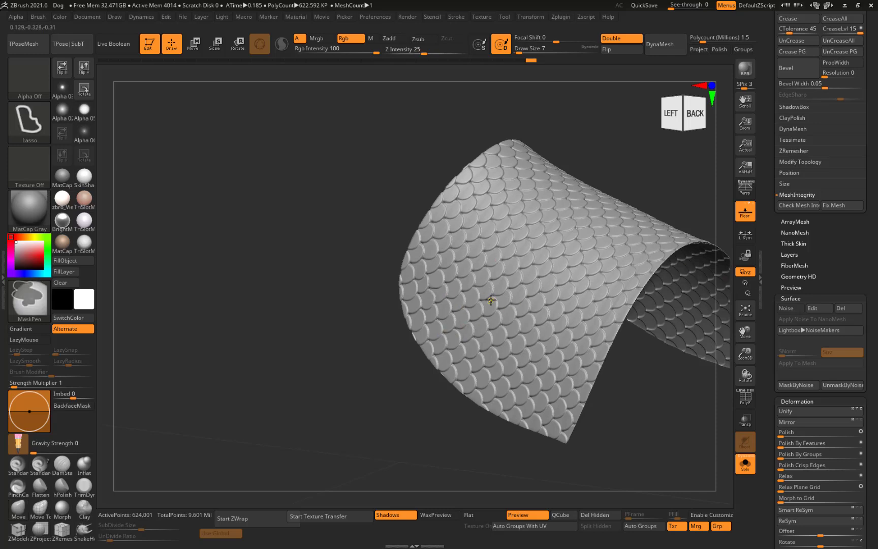
pyautogui.keyDown('ctrl'); pyautogui.keyDown('shift'); pyautogui.click(667, 396); pyautogui.keyUp('shift'); pyautogui.keyUp('ctrl')
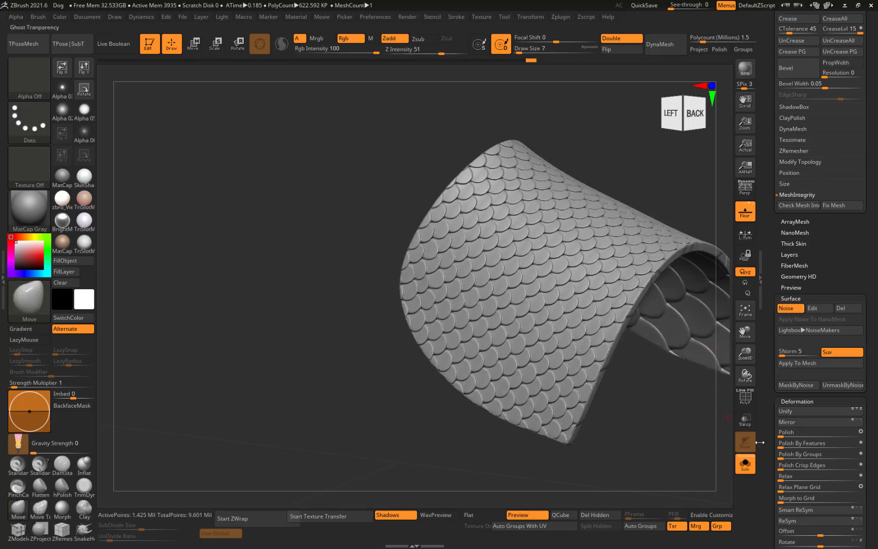
# Collapse the shell's UV Map and Texture Map sections.
pyautogui.moveTo(766, 415); pyautogui.dragTo(785, 282)
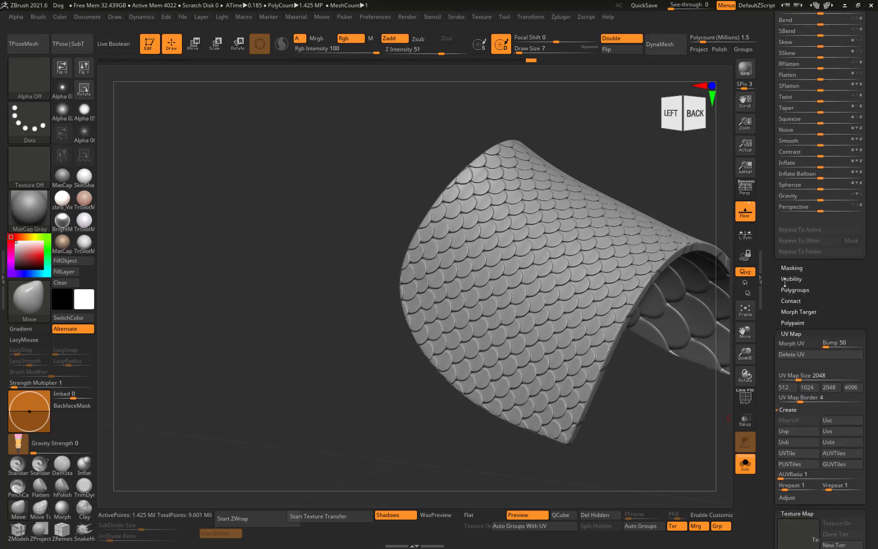
pyautogui.click(784, 333)
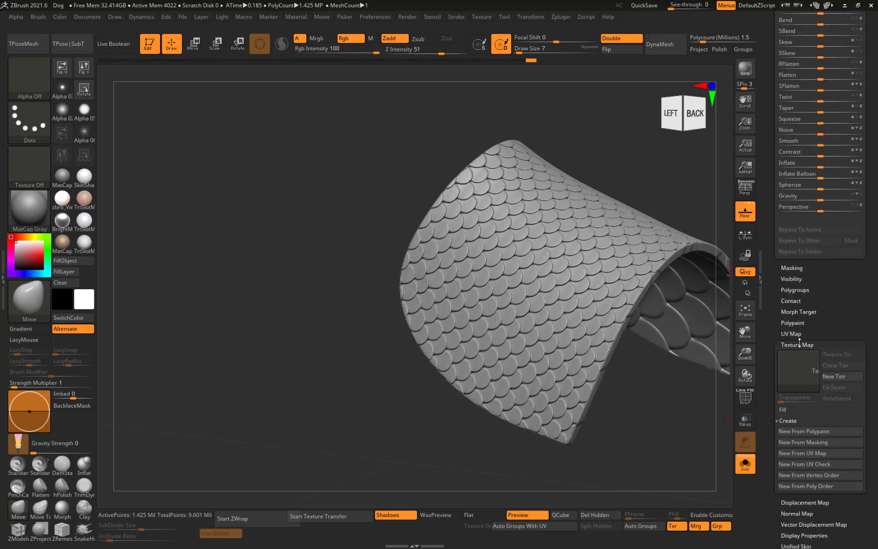
pyautogui.click(794, 347)
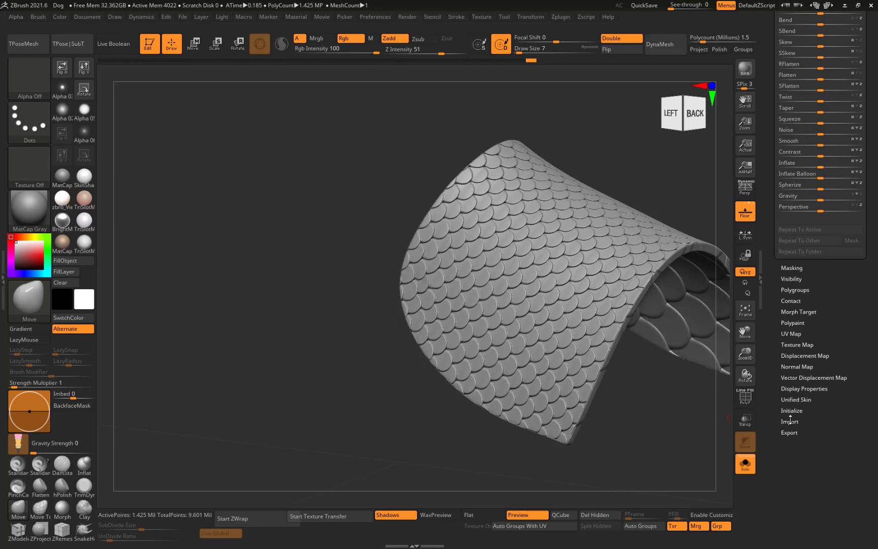
pyautogui.moveTo(773, 321); pyautogui.dragTo(780, 432)
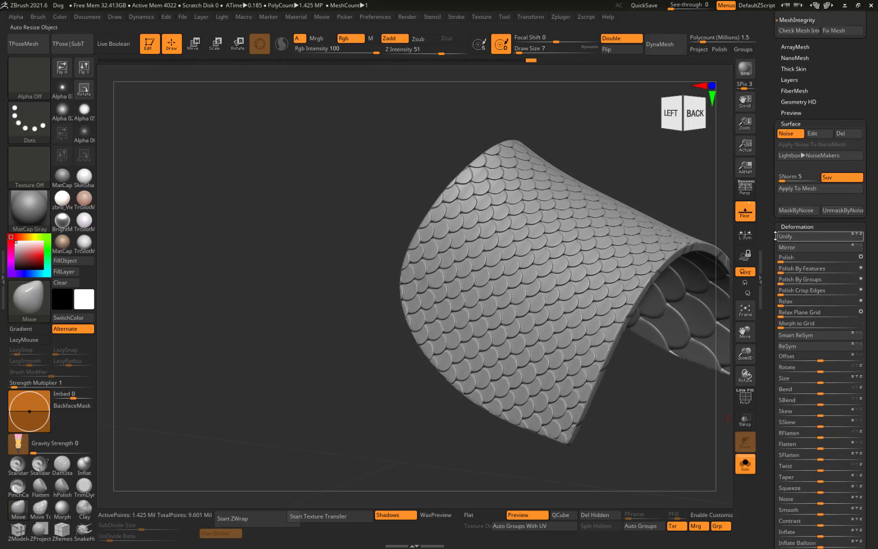
# Add a new layer in record mode to the shell.
pyautogui.moveTo(775, 235); pyautogui.dragTo(760, 247)
pyautogui.click(796, 95)
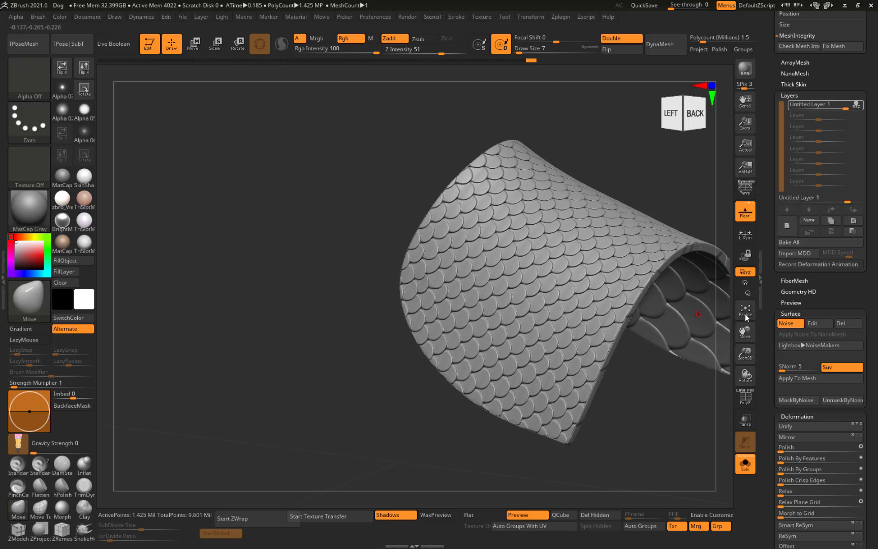
pyautogui.moveTo(766, 280); pyautogui.dragTo(767, 294)
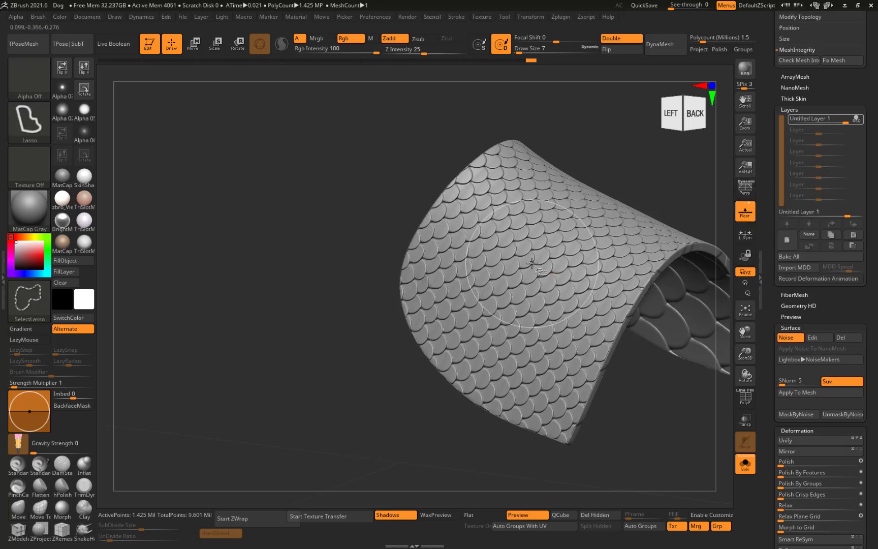
# Isolate the outer surface, apply the scale noise to its mesh on the recording layer, and show the whole shell again.
pyautogui.keyDown('ctrl'); pyautogui.keyDown('shift'); pyautogui.click(539, 269); pyautogui.keyUp('shift'); pyautogui.keyUp('ctrl')
pyautogui.moveTo(770, 357); pyautogui.dragTo(770, 285)
pyautogui.click(790, 311)
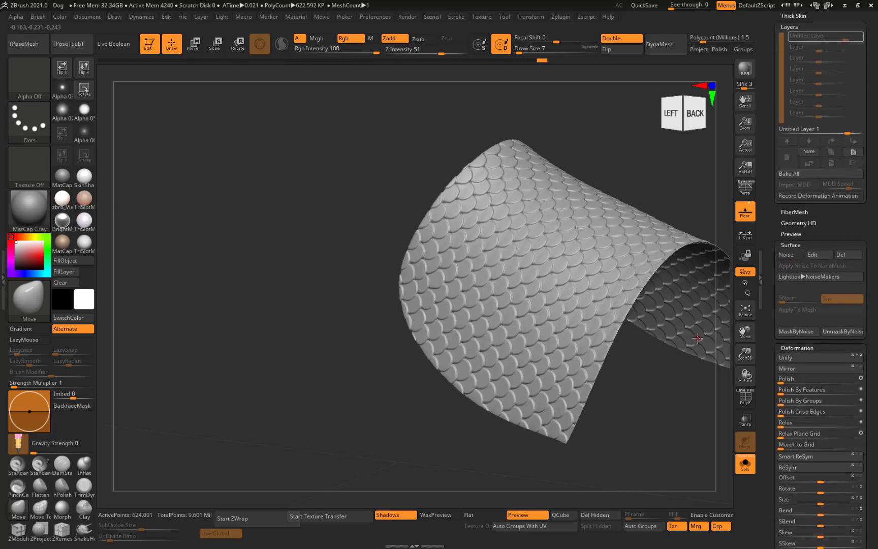
pyautogui.keyDown('ctrl'); pyautogui.keyDown('shift'); pyautogui.click(330, 337); pyautogui.keyUp('shift'); pyautogui.keyUp('ctrl')
# Stop recording the scale layer and duplicate it to strengthen the relief.
pyautogui.moveTo(768, 186); pyautogui.dragTo(769, 262)
pyautogui.click(857, 113)
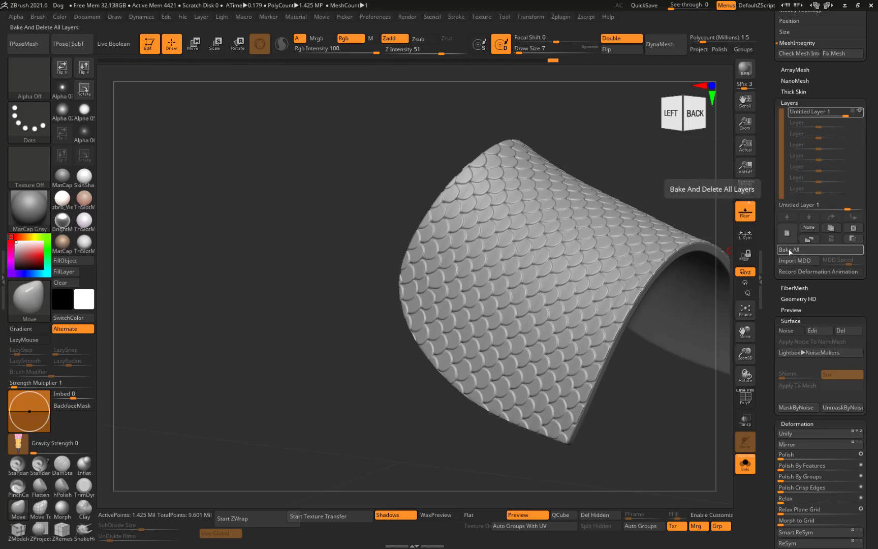
pyautogui.click(830, 229)
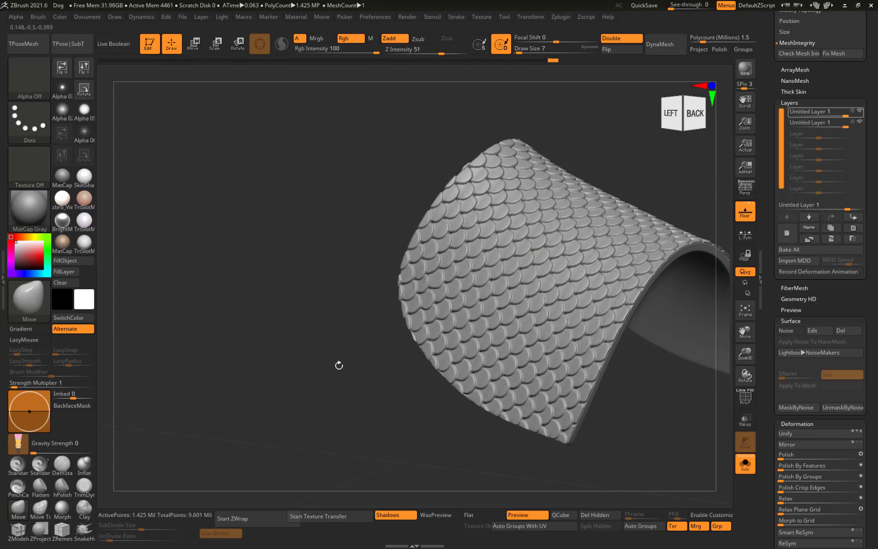
# Compare the scales with the duplicated layer hidden and shown, set its intensity to 0.38053, and bake all layers.
pyautogui.moveTo(337, 364)
pyautogui.mouseDown()
pyautogui.moveTo(341, 348)
pyautogui.moveTo(343, 372)
pyautogui.mouseUp()
pyautogui.moveTo(307, 327); pyautogui.dragTo(225, 353)
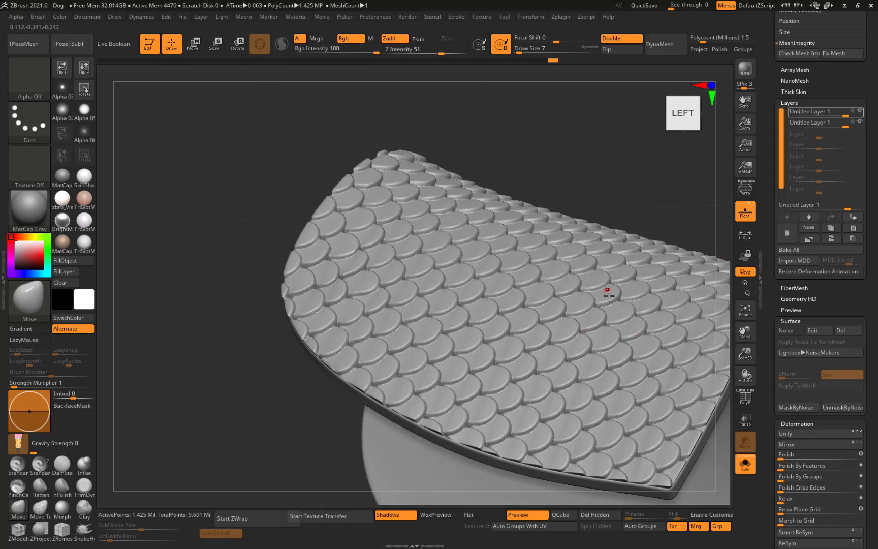
pyautogui.click(860, 110)
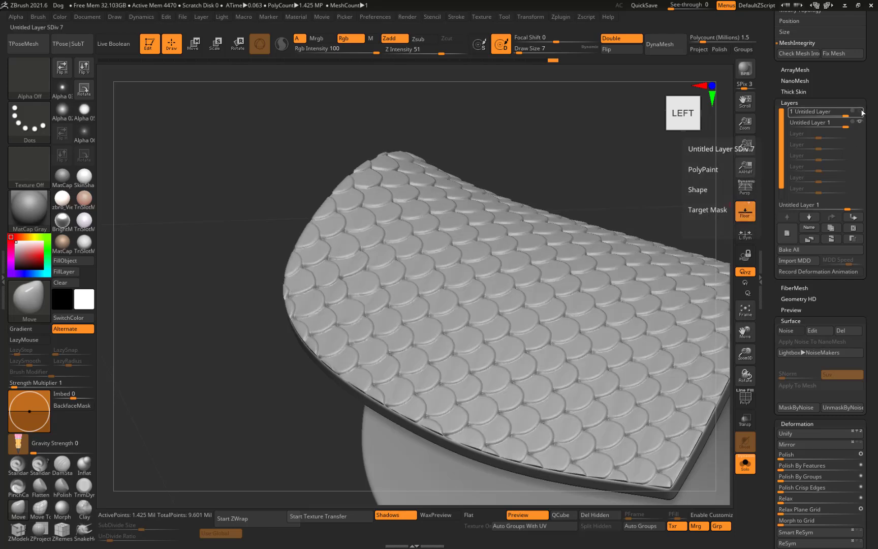
pyautogui.click(860, 111)
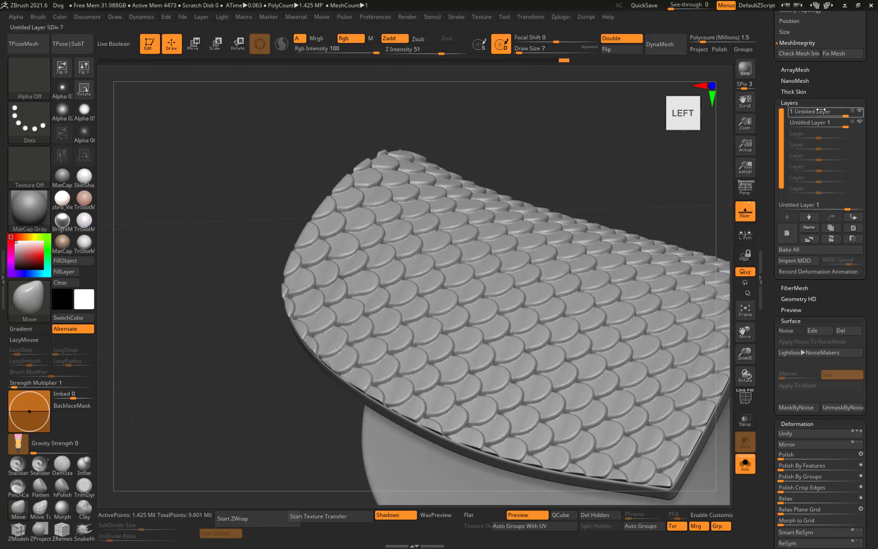
pyautogui.moveTo(841, 112)
pyautogui.mouseDown()
pyautogui.moveTo(800, 122)
pyautogui.moveTo(830, 122)
pyautogui.mouseUp()
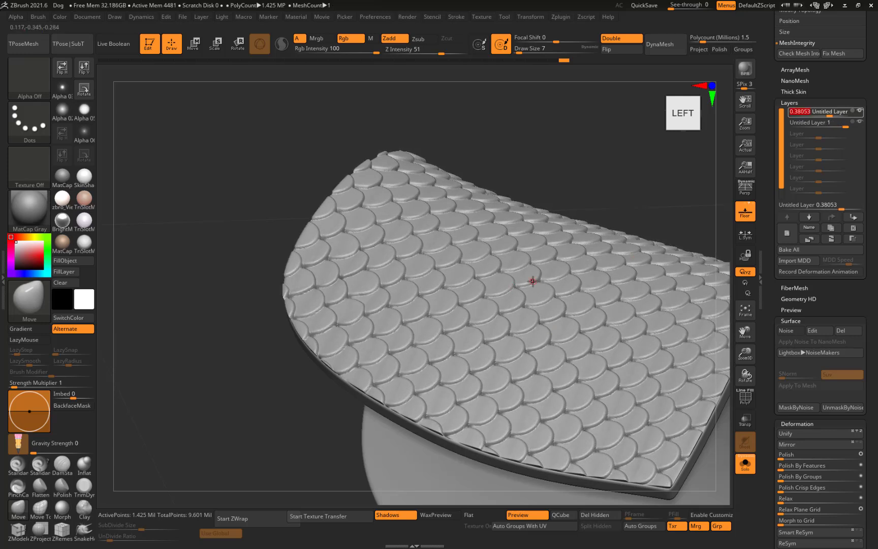
pyautogui.click(785, 250)
# Examine the baked scale relief across the shell's outer surface and along its borders.
pyautogui.moveTo(241, 370); pyautogui.dragTo(401, 356)
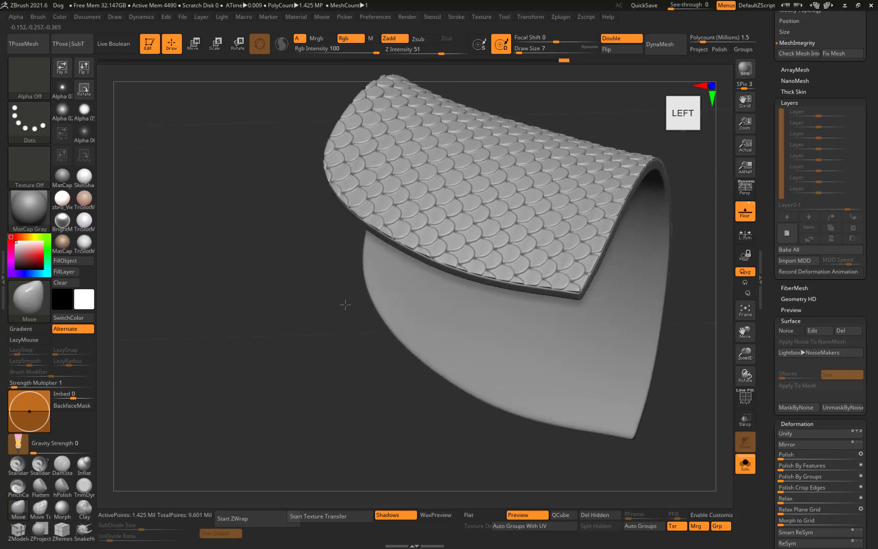
pyautogui.moveTo(345, 305); pyautogui.dragTo(509, 361)
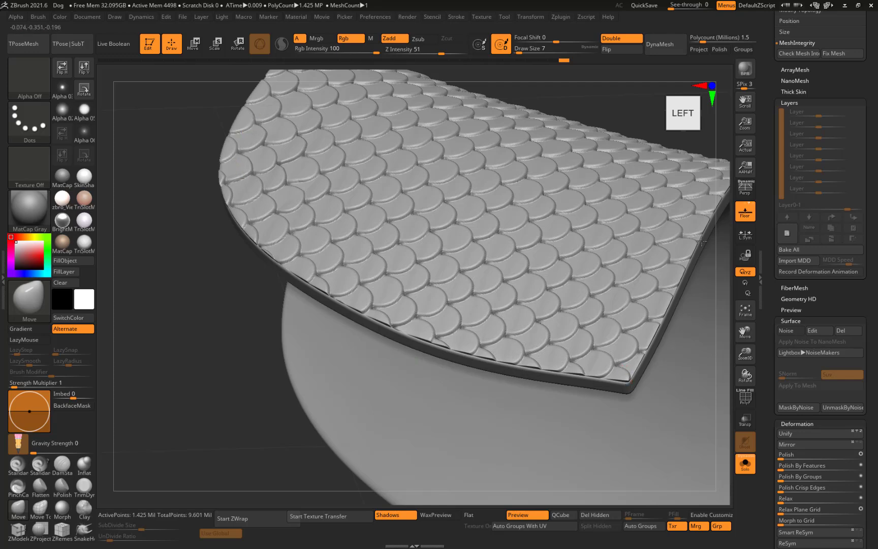
pyautogui.moveTo(213, 363); pyautogui.dragTo(363, 391)
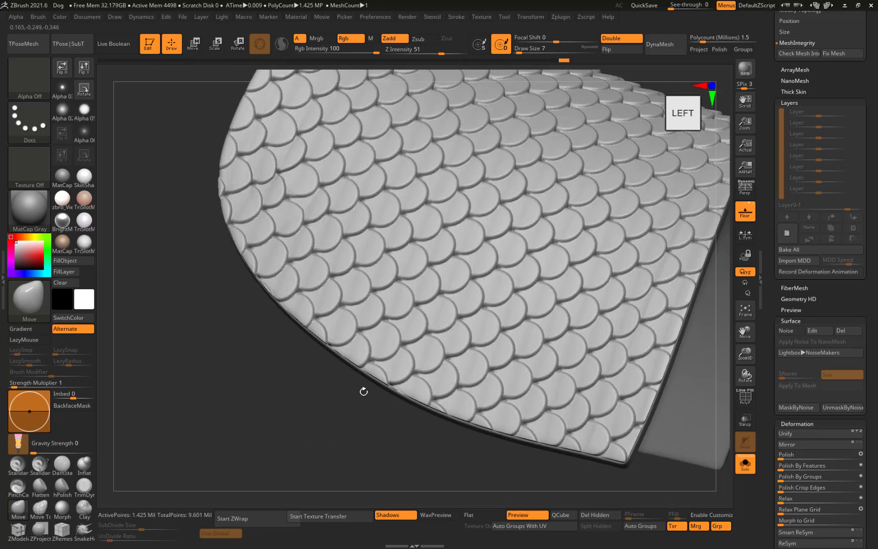
pyautogui.moveTo(491, 465); pyautogui.dragTo(561, 438)
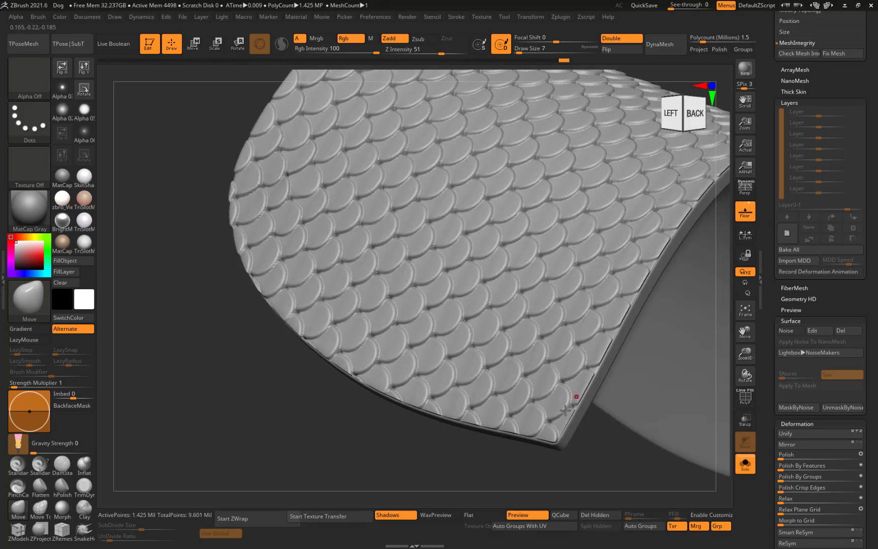
pyautogui.moveTo(260, 399); pyautogui.dragTo(460, 298)
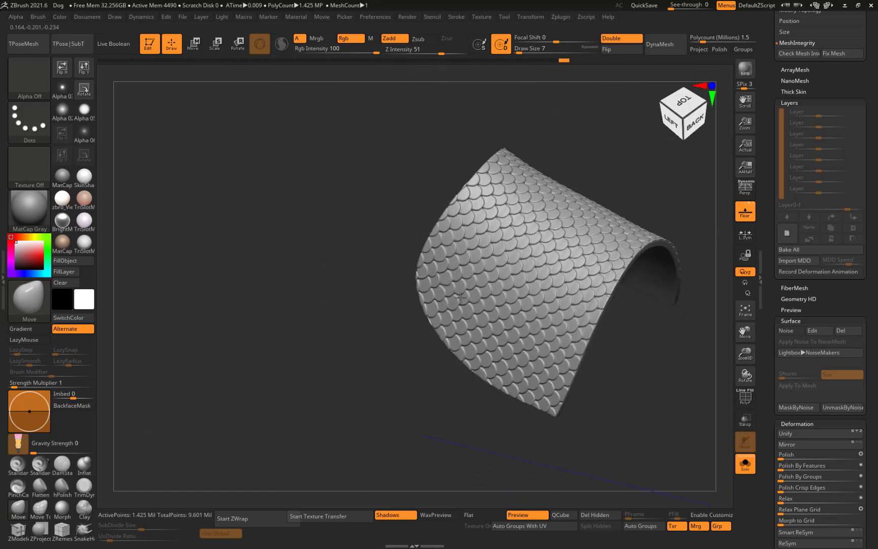
# Turn off Solo mode and view the scaled patch in place on the dog's shoulder.
pyautogui.moveTo(426, 359); pyautogui.dragTo(480, 328)
pyautogui.moveTo(686, 293); pyautogui.dragTo(676, 289)
pyautogui.moveTo(782, 213); pyautogui.dragTo(793, 522)
pyautogui.moveTo(763, 170); pyautogui.dragTo(768, 534)
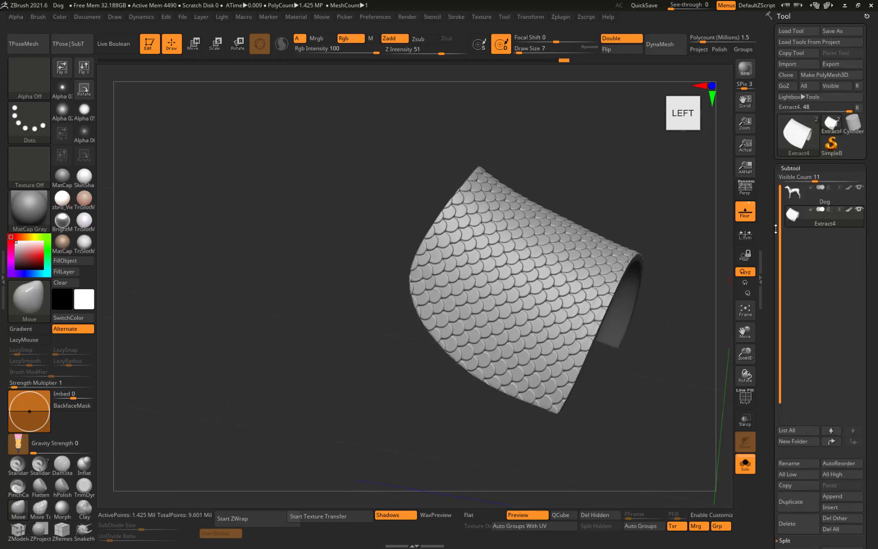
pyautogui.click(740, 469)
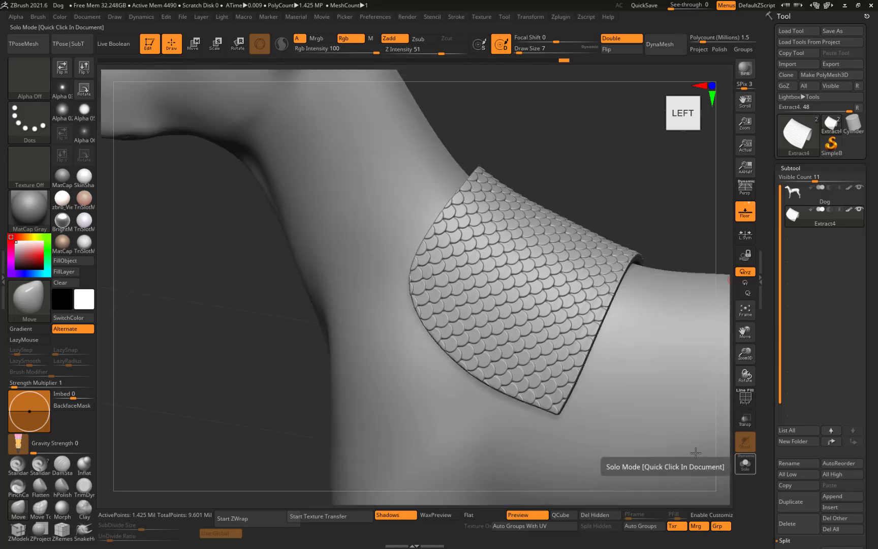
pyautogui.keyDown('alt'); pyautogui.moveTo(265, 394); pyautogui.dragTo(322, 276); pyautogui.keyUp('alt')
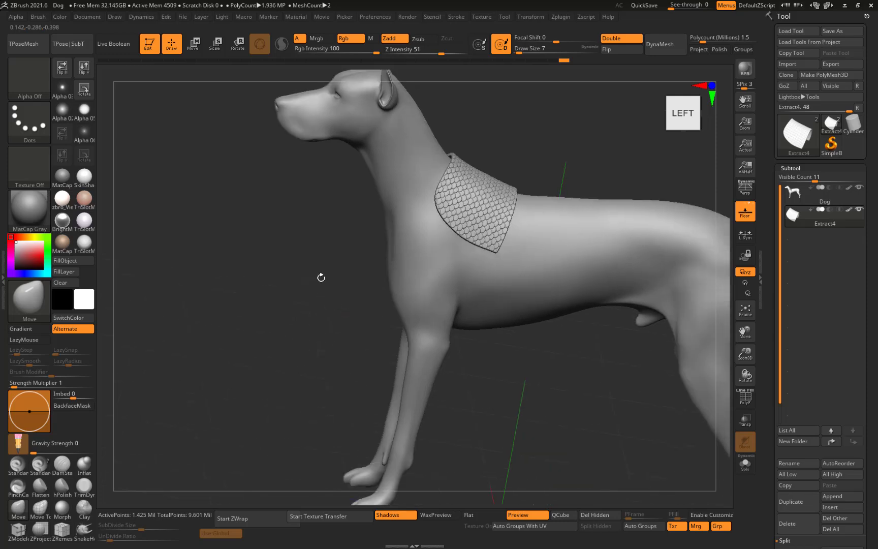
# Select the dog body, set it to subdivision level 1, turn on Cage and delete the higher subdivision levels.
pyautogui.keyDown('alt'); pyautogui.click(524, 182); pyautogui.keyUp('alt')
pyautogui.moveTo(578, 410)
pyautogui.keyDown('alt'); pyautogui.mouseDown()
pyautogui.moveTo(549, 357)
pyautogui.moveTo(511, 350)
pyautogui.mouseUp(); pyautogui.keyUp('alt')
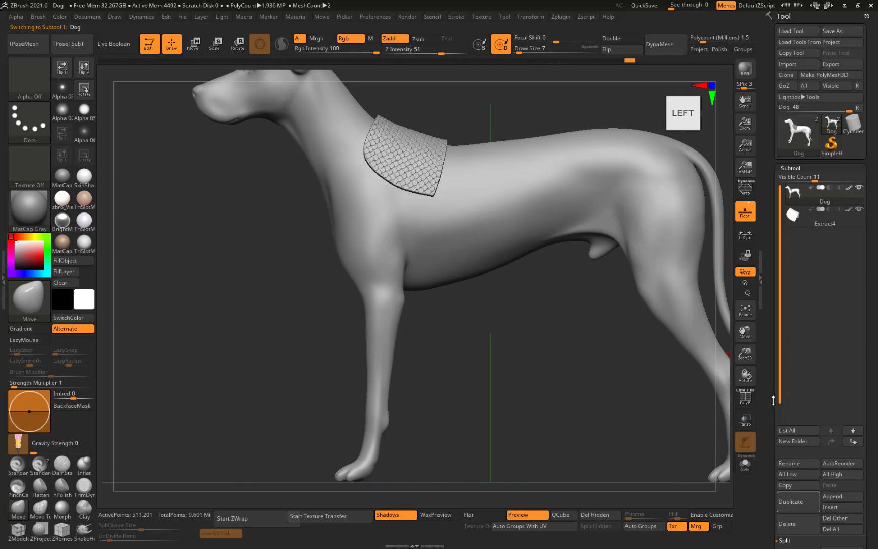
pyautogui.moveTo(773, 400); pyautogui.dragTo(773, 308)
pyautogui.moveTo(768, 367); pyautogui.dragTo(779, 296)
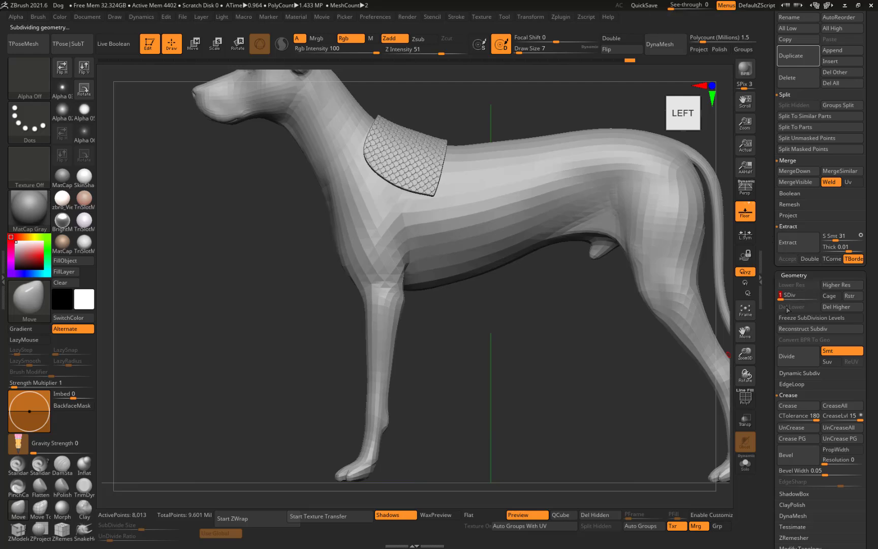
pyautogui.click(836, 296)
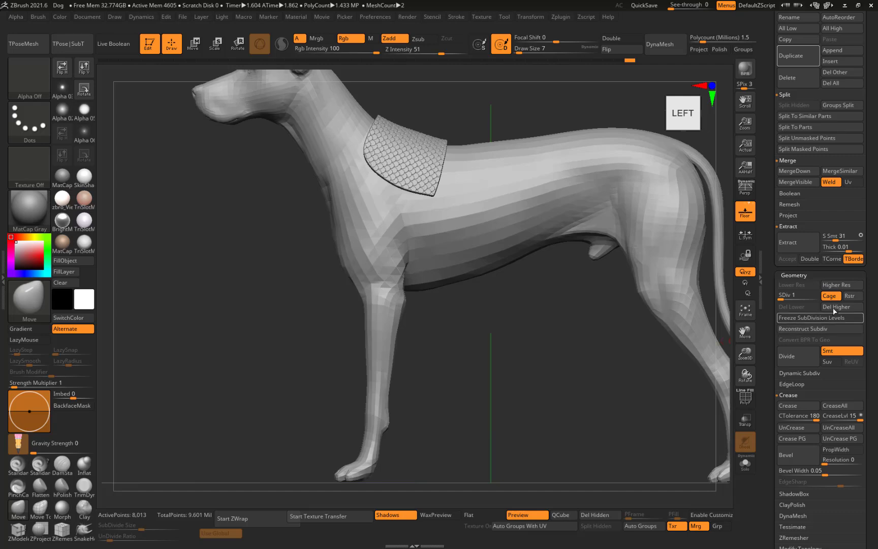
pyautogui.click(841, 306)
# Open NoiseMaker for the dog body's surface and load scales.psd as the noise alpha.
pyautogui.moveTo(568, 323); pyautogui.dragTo(611, 208)
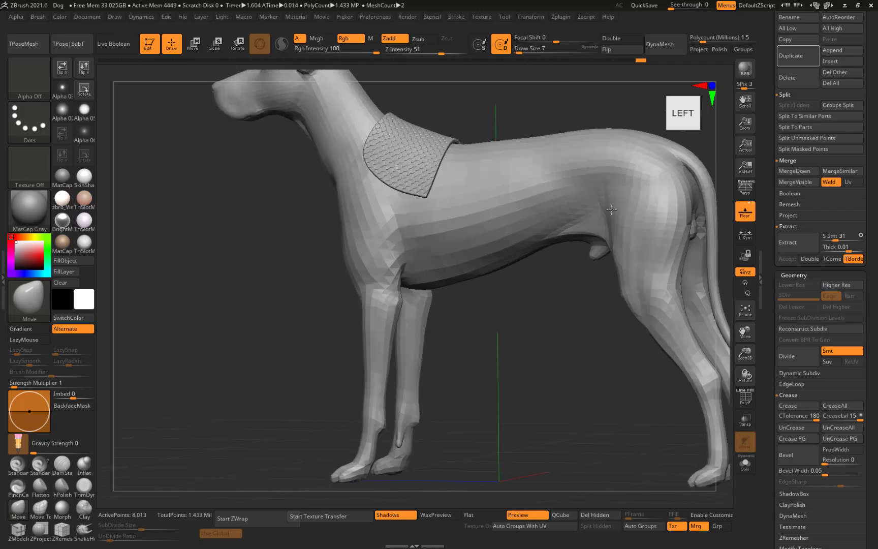
pyautogui.scroll(-1, 793, 305)
pyautogui.scroll(1, 777, 229)
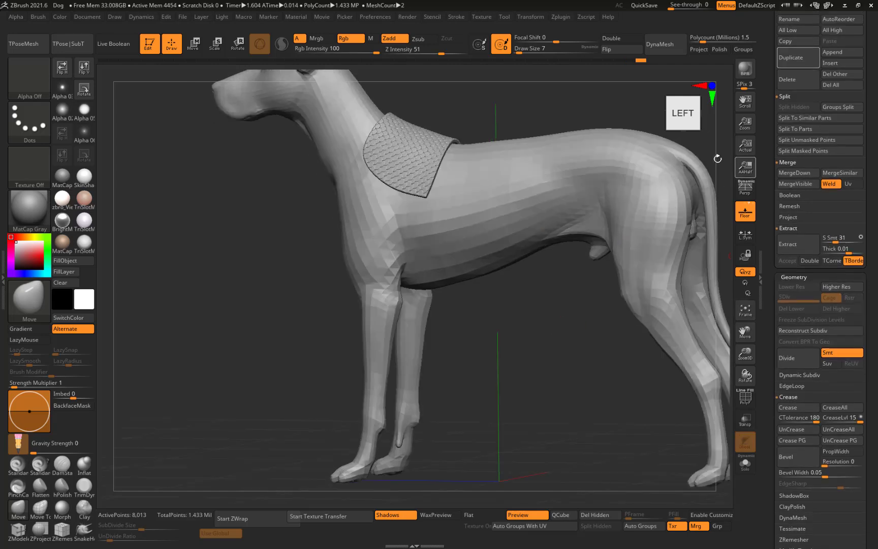
pyautogui.scroll(-10, 773, 267)
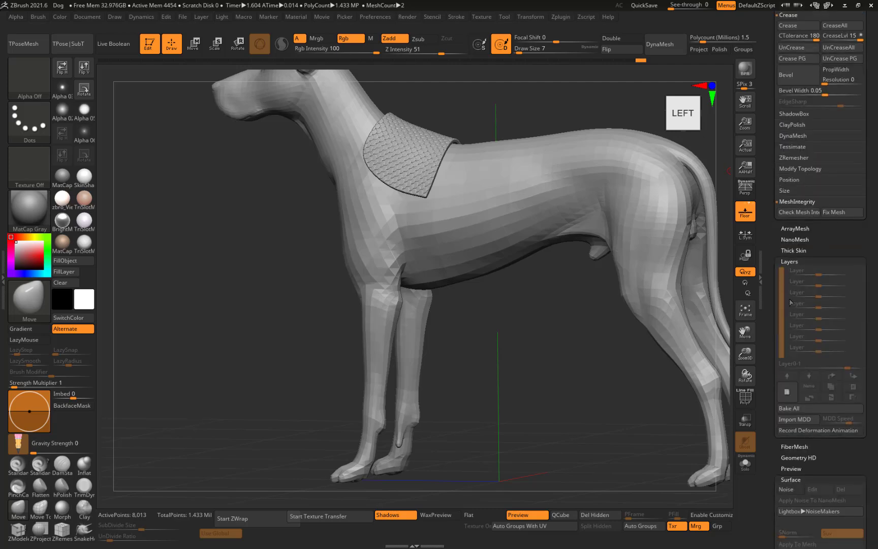
pyautogui.click(789, 261)
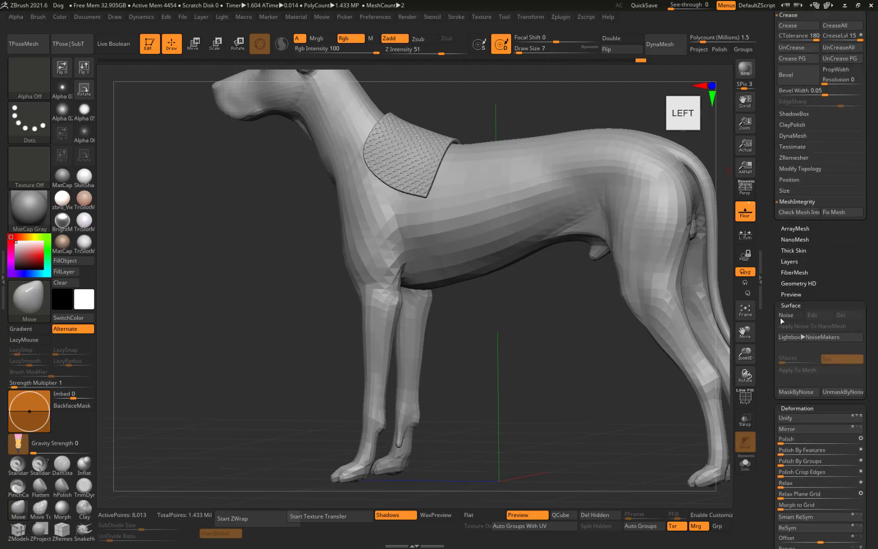
pyautogui.click(781, 317)
pyautogui.moveTo(692, 377); pyautogui.dragTo(715, 349)
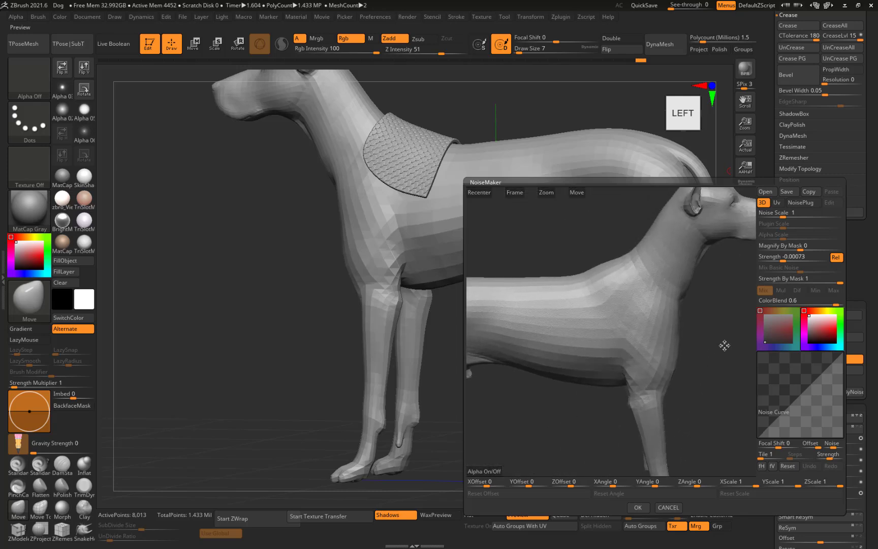
pyautogui.click(485, 468)
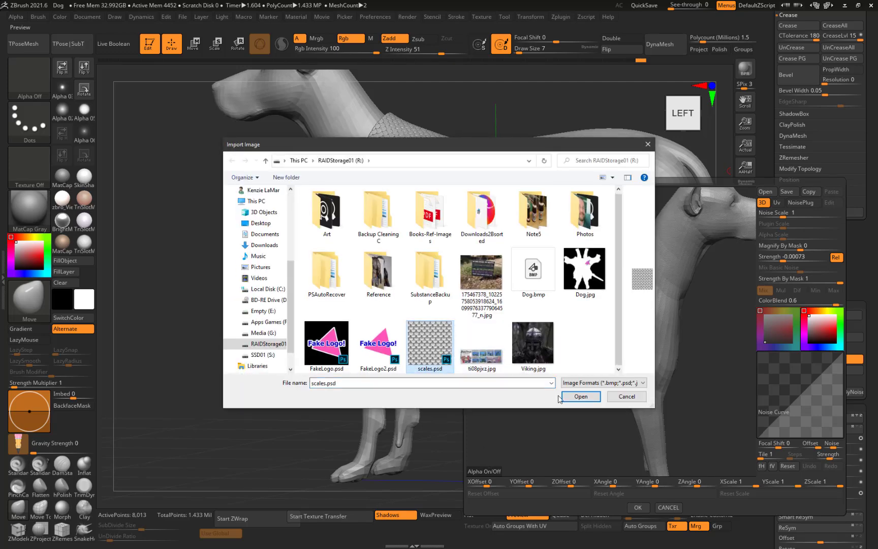
pyautogui.doubleClick(579, 396)
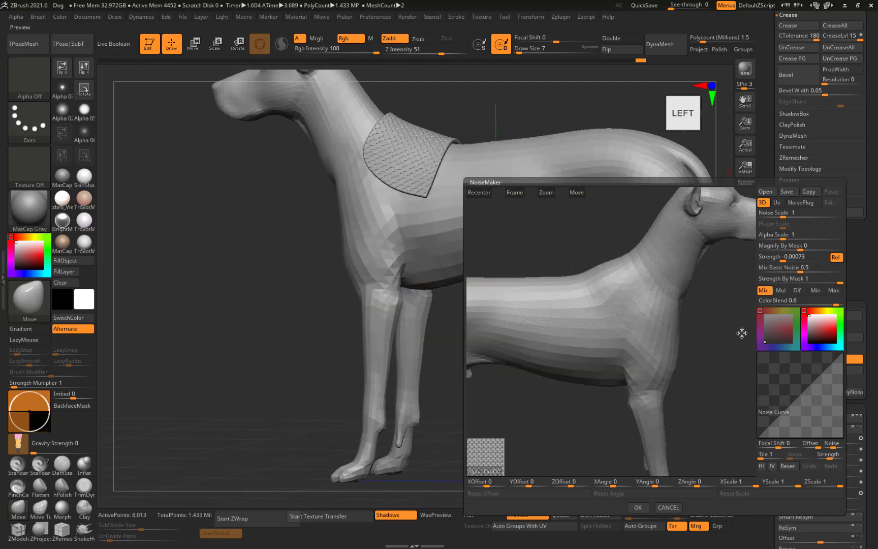
# Preview the scale noise on the dog with Mix Basic Noise 0 and Strength -0.0162, and cancel the noise.
pyautogui.moveTo(807, 271); pyautogui.dragTo(729, 303)
pyautogui.moveTo(783, 258); pyautogui.dragTo(777, 259)
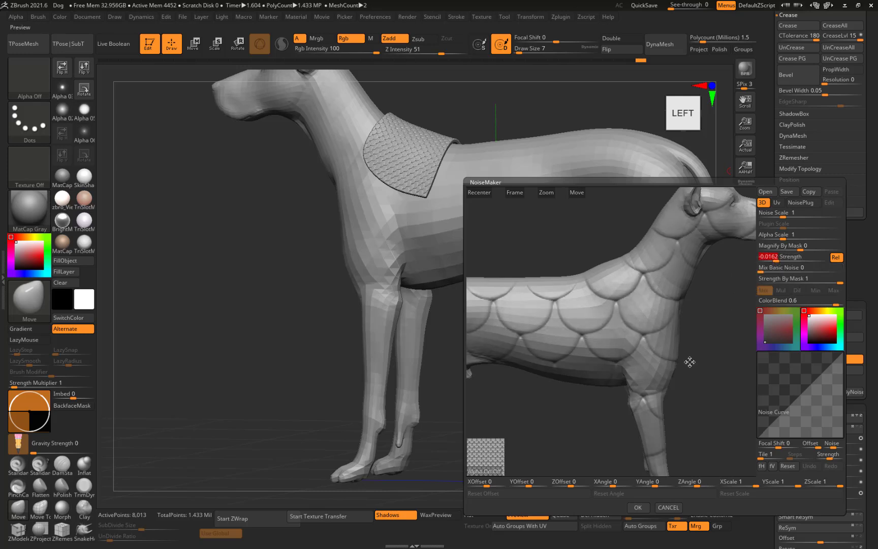
pyautogui.moveTo(560, 406); pyautogui.dragTo(583, 392)
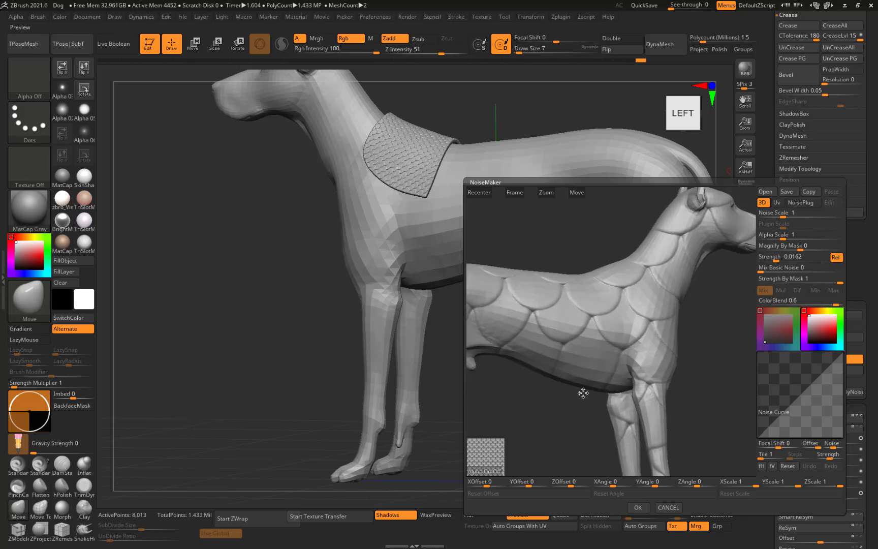
pyautogui.moveTo(721, 337); pyautogui.dragTo(719, 338)
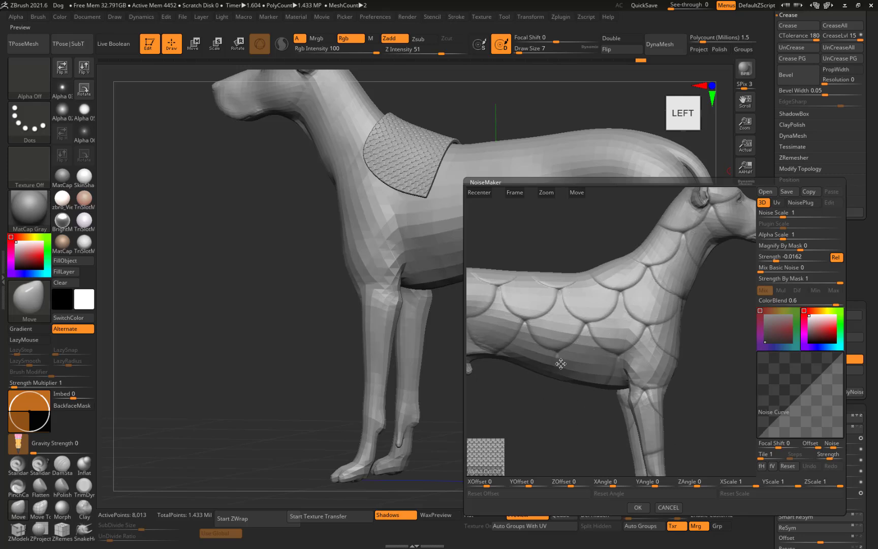
pyautogui.click(668, 506)
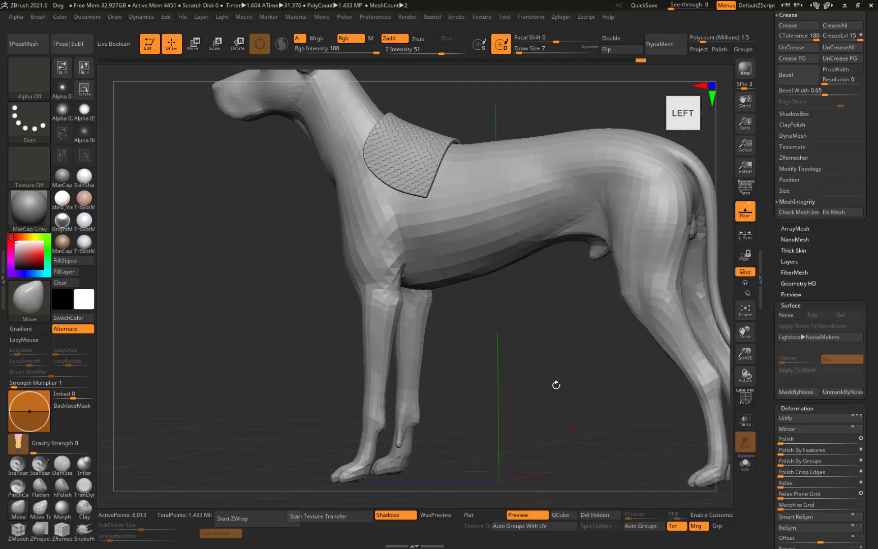
# Isolate the dog body in Solo mode and view it from above.
pyautogui.moveTo(555, 384); pyautogui.dragTo(368, 355)
pyautogui.click(744, 463)
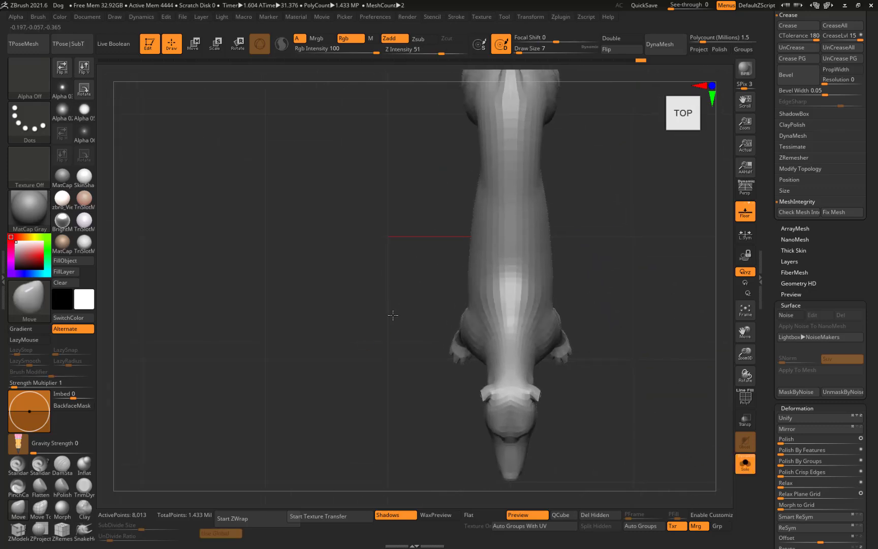
# Set up surface noise on the isolated dog using scales.psd as the alpha, Mix Basic Noise 0 and Strength -0.01028.
pyautogui.click(793, 316)
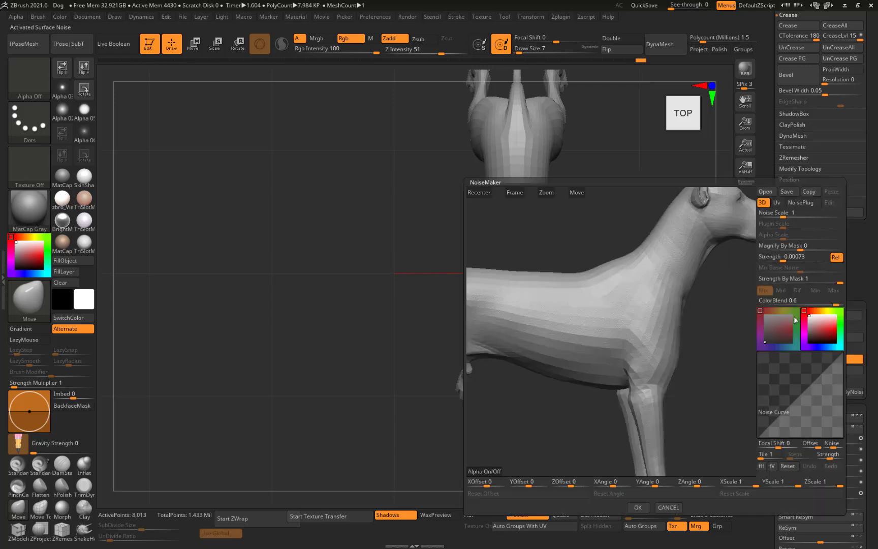
pyautogui.click(487, 471)
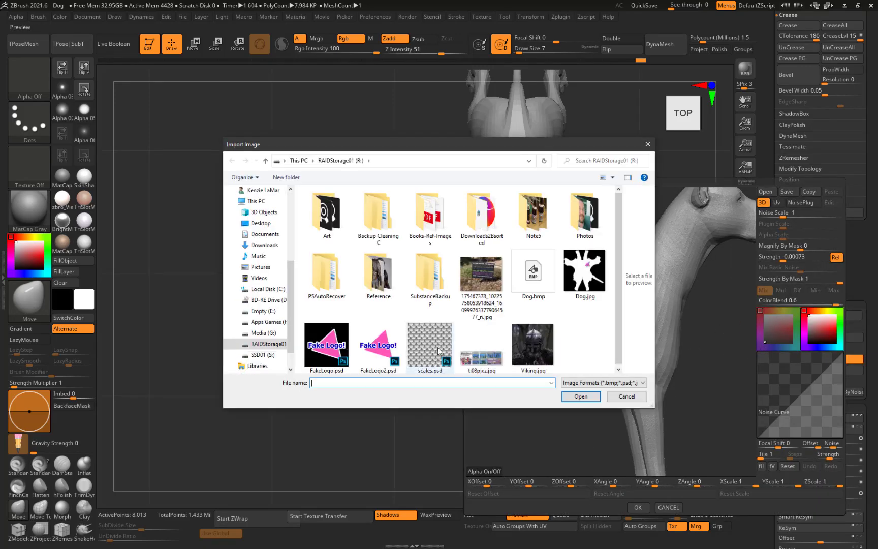
pyautogui.click(430, 344)
pyautogui.click(587, 394)
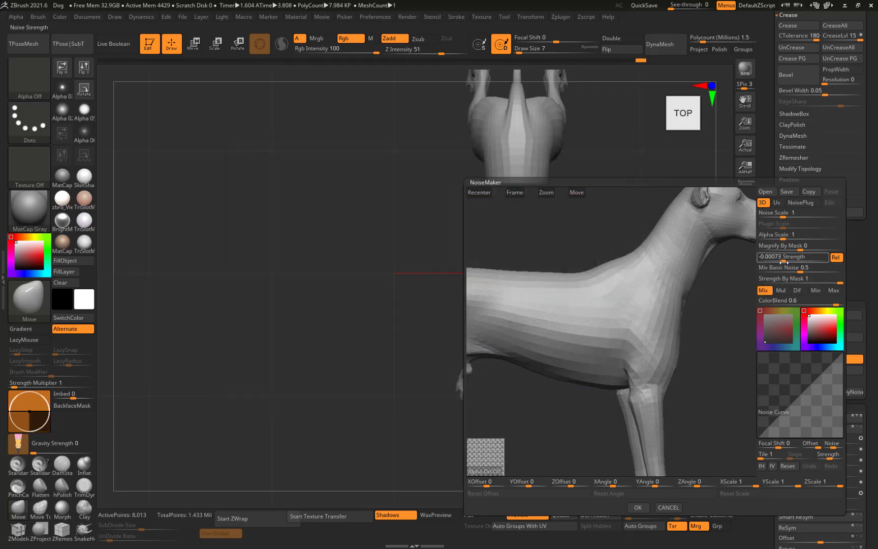
pyautogui.moveTo(804, 272); pyautogui.dragTo(779, 261)
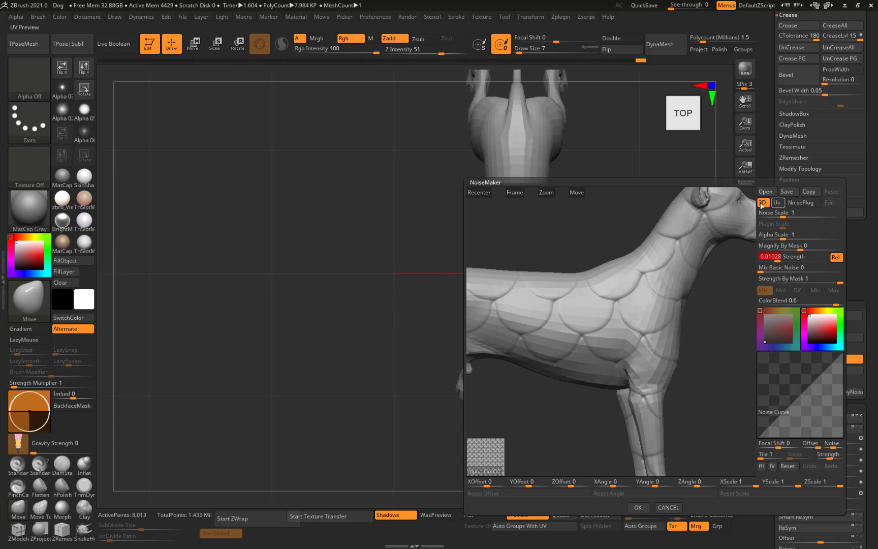
# Set the noise Alpha Scale to 0.1686 and examine the 3D-projected scales along the dog's body and legs.
pyautogui.moveTo(550, 410); pyautogui.dragTo(623, 311)
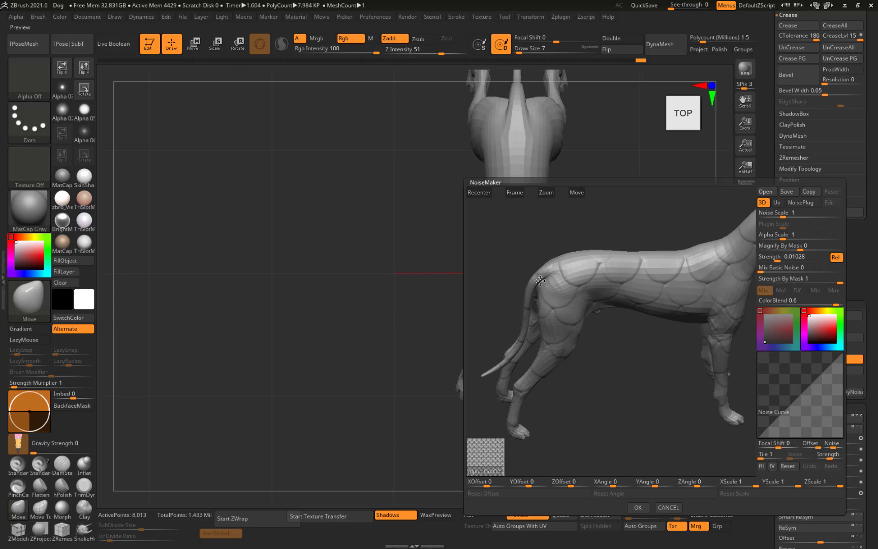
pyautogui.moveTo(613, 355); pyautogui.dragTo(642, 353)
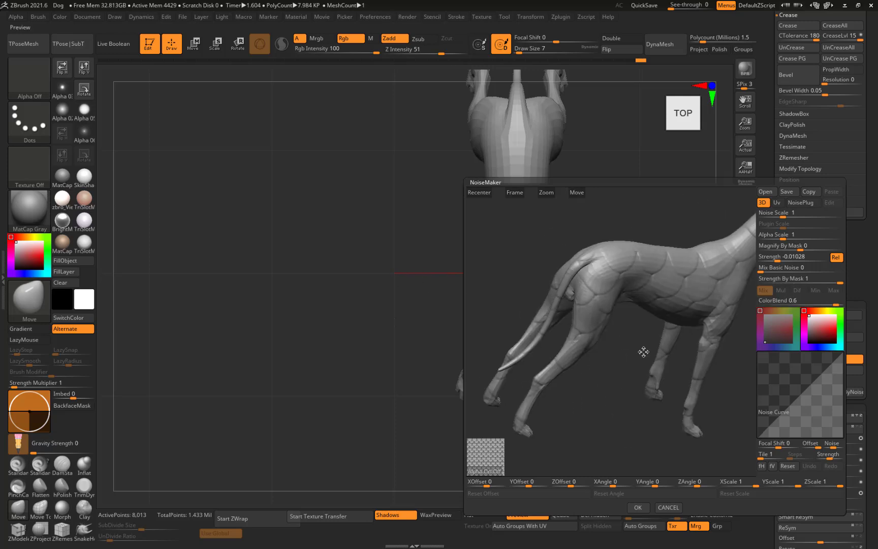
pyautogui.moveTo(786, 235); pyautogui.dragTo(776, 235)
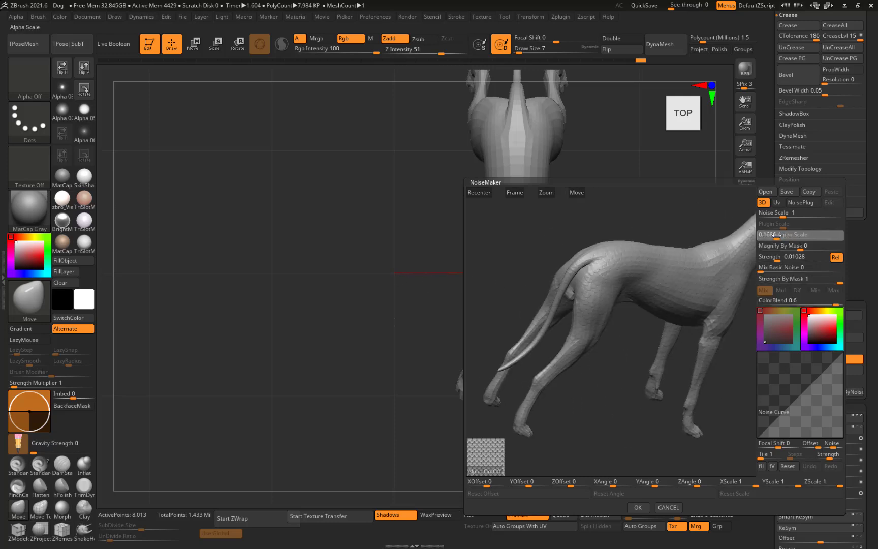
pyautogui.moveTo(616, 227); pyautogui.dragTo(664, 241)
pyautogui.moveTo(640, 209); pyautogui.dragTo(674, 314)
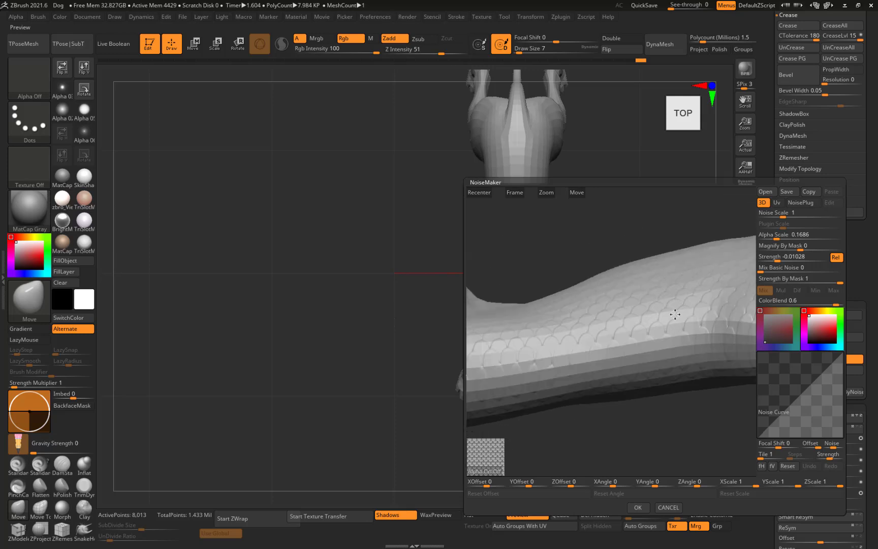
pyautogui.moveTo(686, 426); pyautogui.dragTo(687, 319)
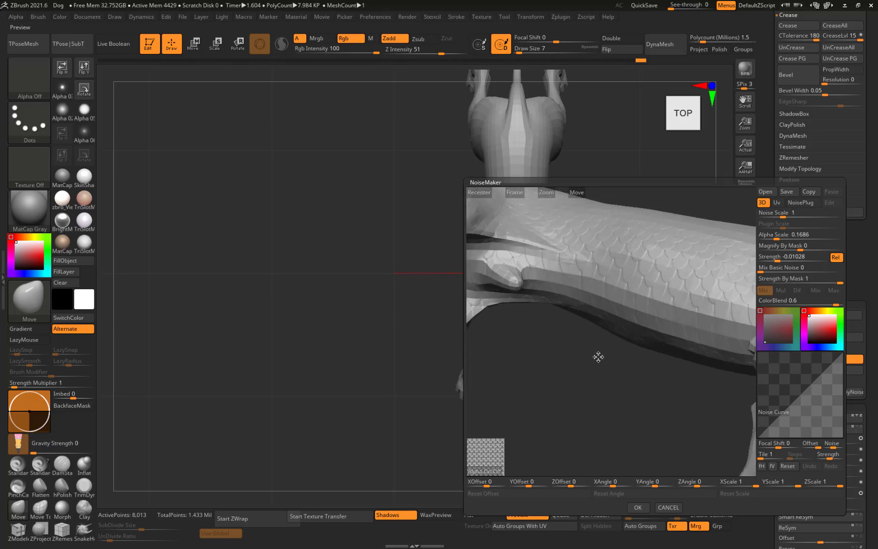
pyautogui.moveTo(598, 357); pyautogui.dragTo(620, 302)
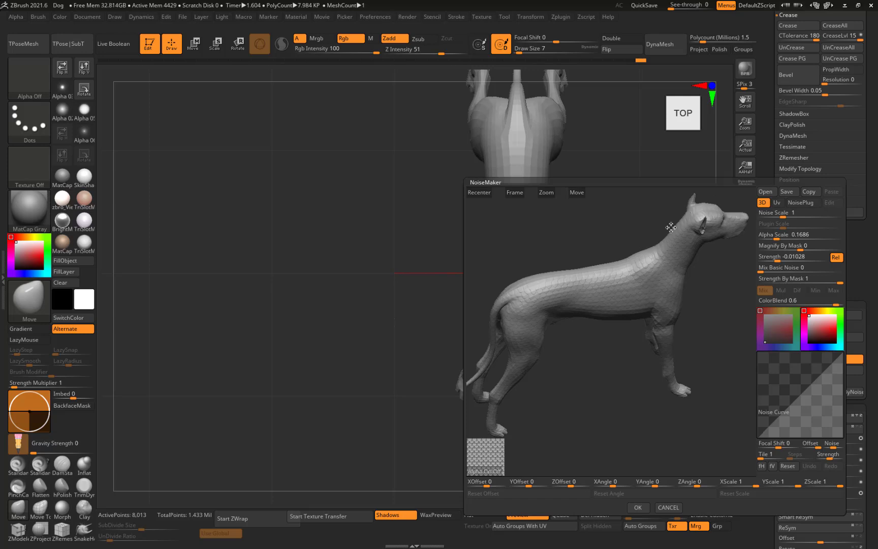
pyautogui.moveTo(587, 363); pyautogui.dragTo(745, 238)
# Switch the noise projection to UV, examine the scales on the dog from several angles, and cancel the noise.
pyautogui.click(778, 204)
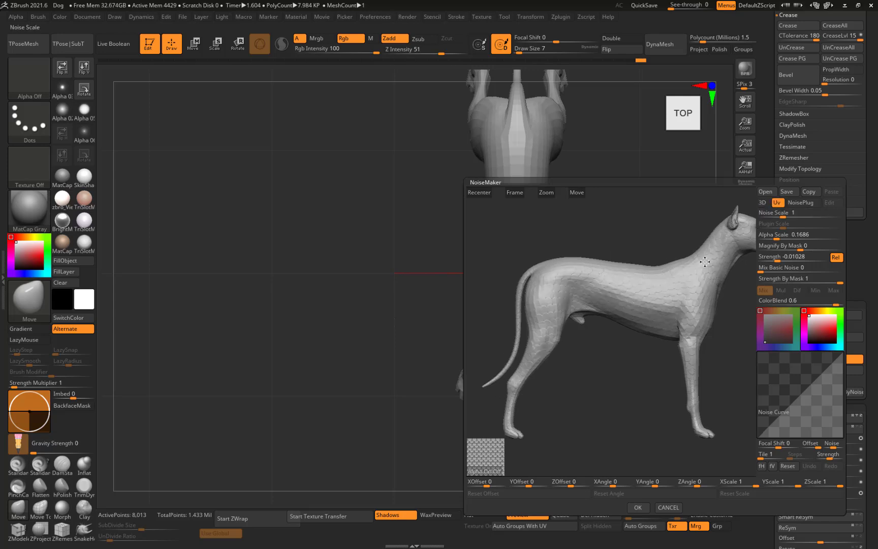
pyautogui.moveTo(604, 234)
pyautogui.mouseDown()
pyautogui.moveTo(604, 268)
pyautogui.moveTo(603, 247)
pyautogui.mouseUp()
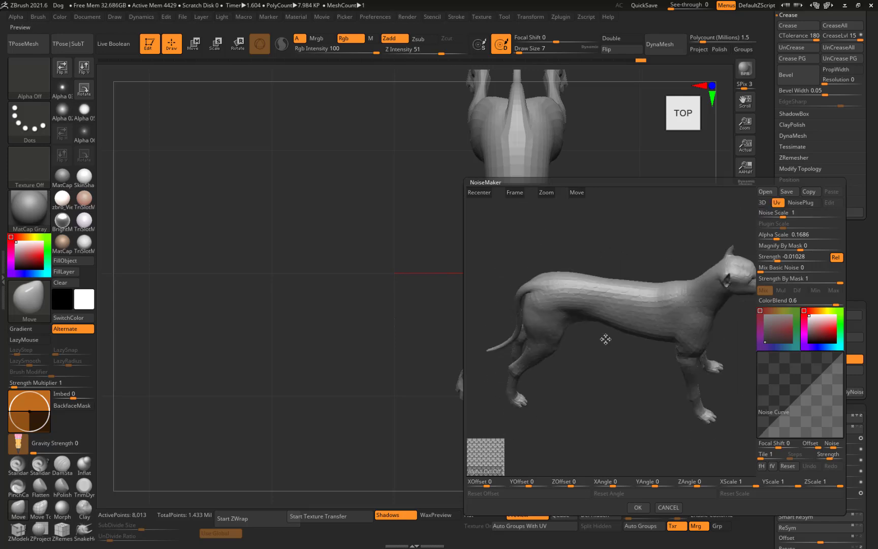
pyautogui.moveTo(607, 354)
pyautogui.keyDown('alt'); pyautogui.mouseDown()
pyautogui.moveTo(610, 414)
pyautogui.moveTo(585, 414)
pyautogui.moveTo(610, 386)
pyautogui.moveTo(603, 361)
pyautogui.moveTo(617, 353)
pyautogui.mouseUp(); pyautogui.keyUp('alt')
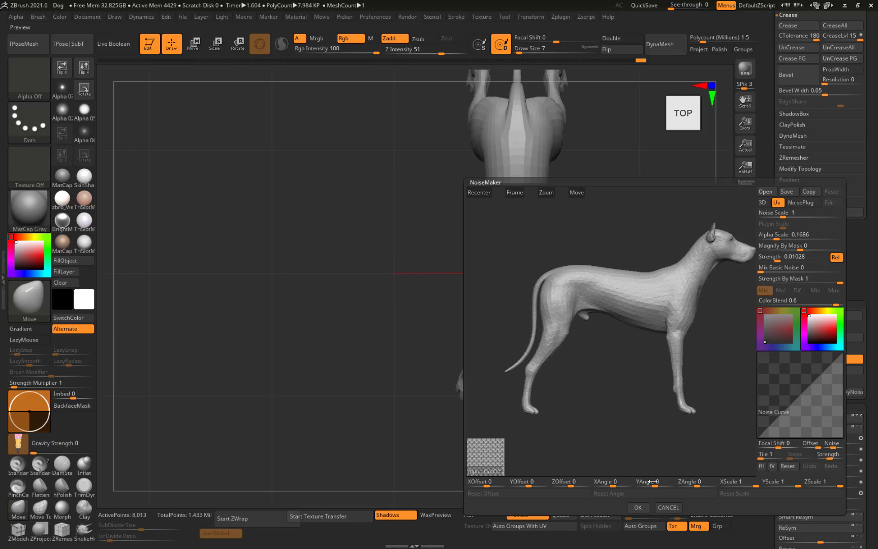
pyautogui.click(668, 507)
# Choose the ~BrushTxtr scale pattern as the current texture.
pyautogui.click(29, 168)
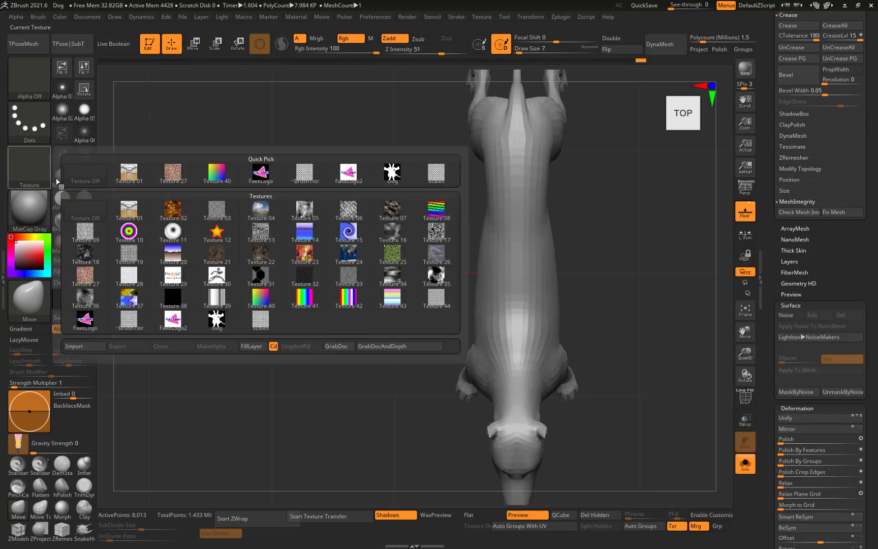
pyautogui.click(304, 175)
pyautogui.moveTo(49, 156)
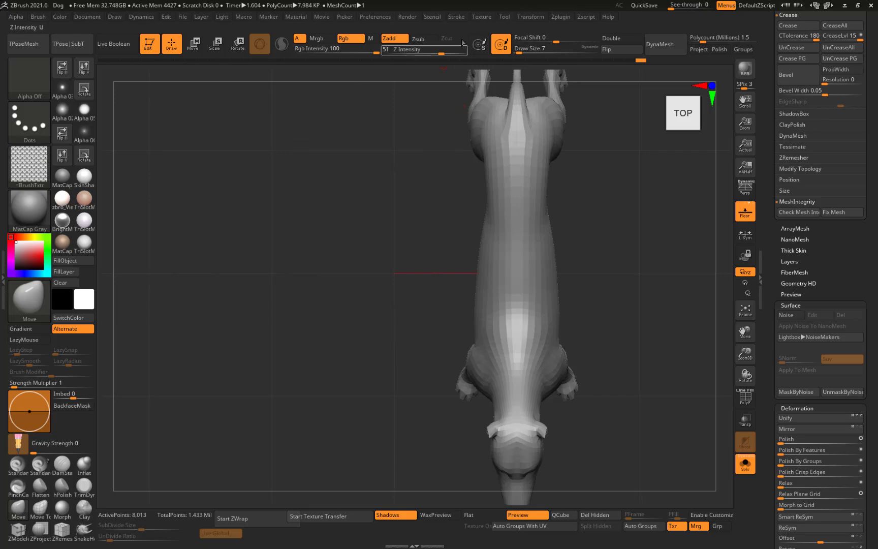
# Flatten the dog's UVs with UV Master and rotate the flattened layout about 180 degrees.
pyautogui.click(561, 17)
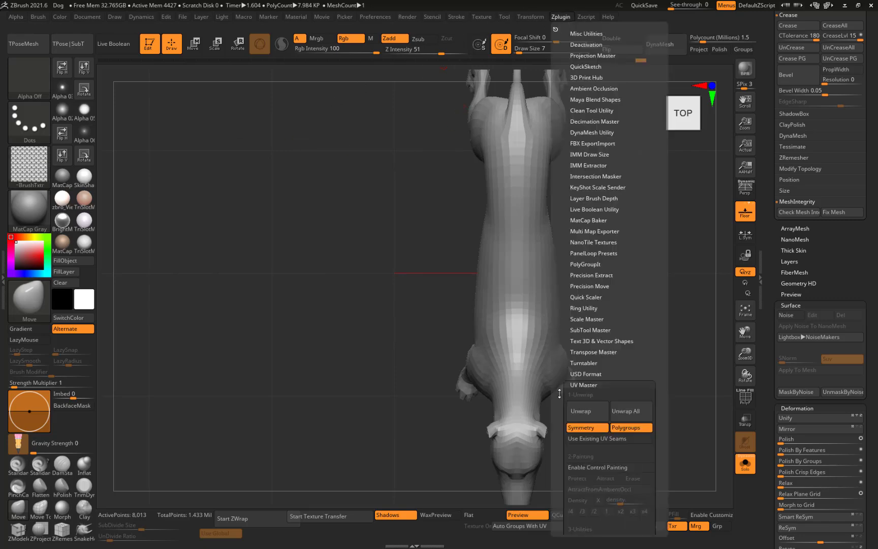
pyautogui.scroll(-5, 559, 393)
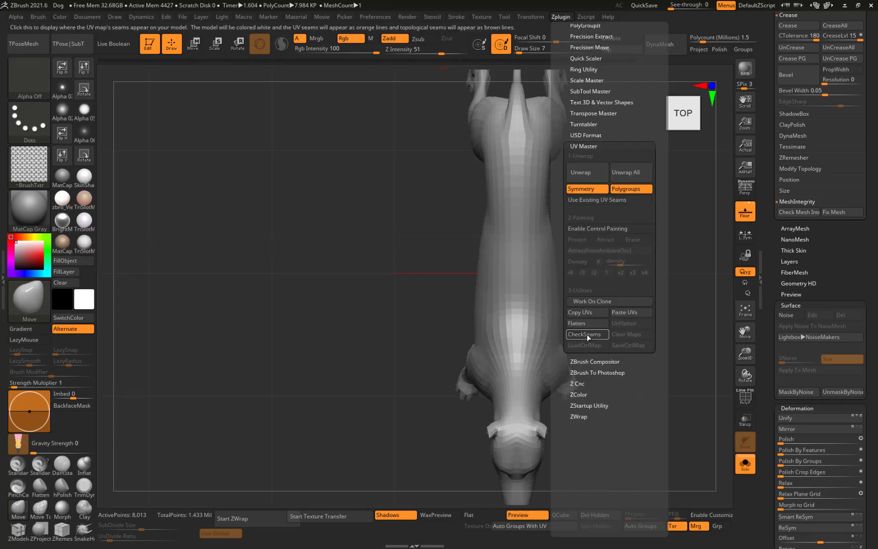
pyautogui.click(583, 326)
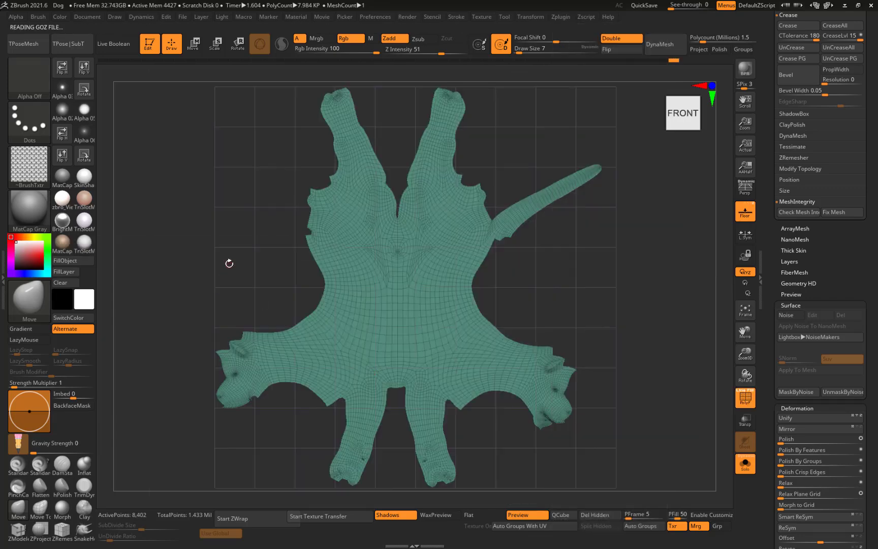
pyautogui.keyDown('alt'); pyautogui.moveTo(229, 263); pyautogui.dragTo(271, 222); pyautogui.keyUp('alt')
pyautogui.press('w')
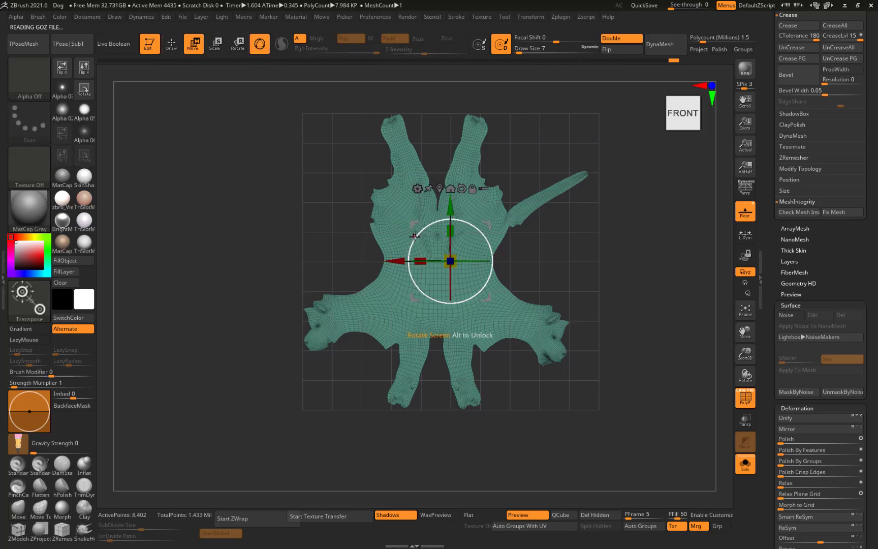
pyautogui.moveTo(415, 236); pyautogui.dragTo(515, 302)
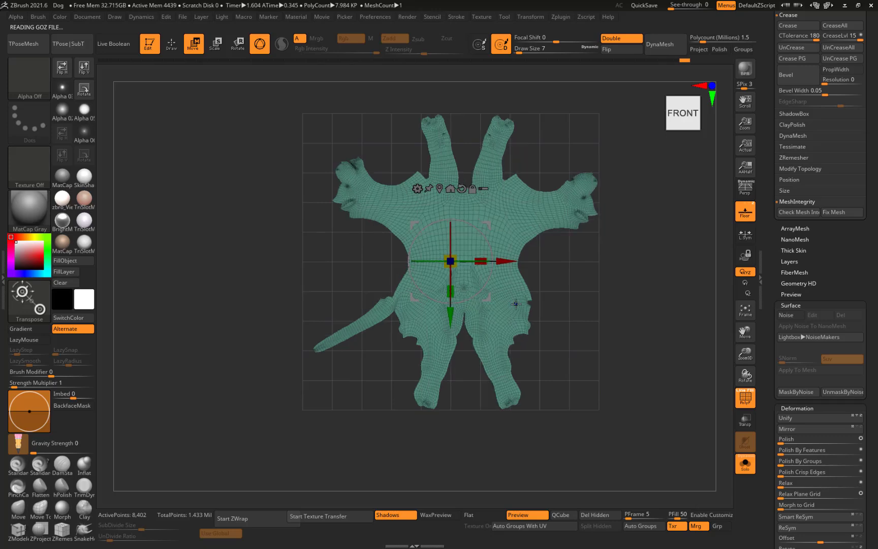
# Examine the rotated UV layout closely and shift it slightly sideways to centre it within the UV square.
pyautogui.moveTo(623, 231)
pyautogui.keyDown('alt'); pyautogui.mouseDown()
pyautogui.moveTo(606, 233)
pyautogui.moveTo(609, 272)
pyautogui.moveTo(611, 220)
pyautogui.mouseUp(); pyautogui.keyUp('alt')
pyautogui.keyDown('alt'); pyautogui.moveTo(652, 193); pyautogui.dragTo(680, 288); pyautogui.keyUp('alt')
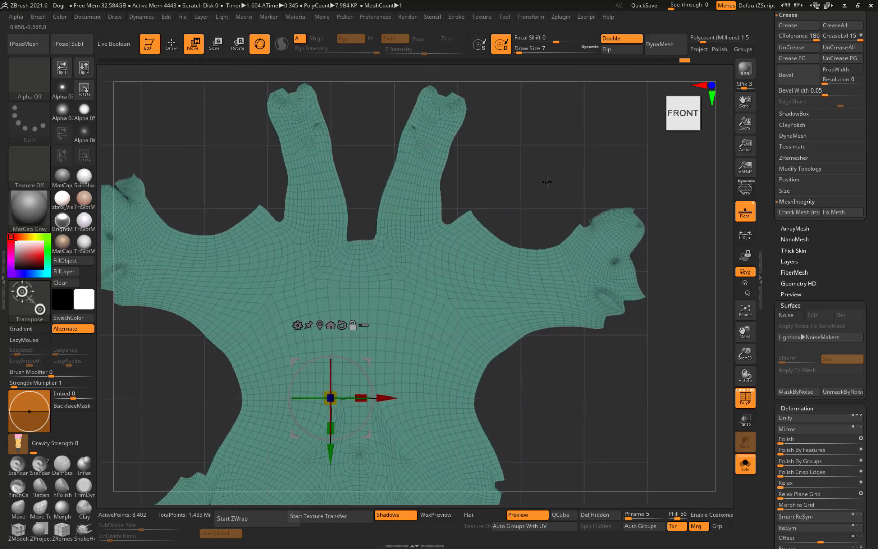
pyautogui.keyDown('alt'); pyautogui.moveTo(271, 315); pyautogui.dragTo(477, 287); pyautogui.keyUp('alt')
pyautogui.keyDown('alt'); pyautogui.moveTo(336, 318); pyautogui.dragTo(297, 152); pyautogui.keyUp('alt')
pyautogui.keyDown('alt'); pyautogui.moveTo(279, 217); pyautogui.dragTo(222, 292); pyautogui.keyUp('alt')
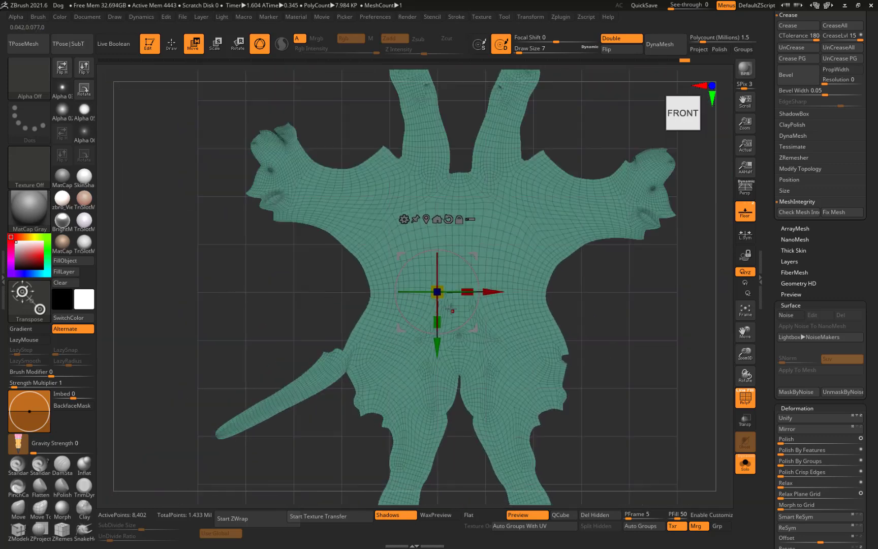
pyautogui.moveTo(491, 292); pyautogui.dragTo(483, 292)
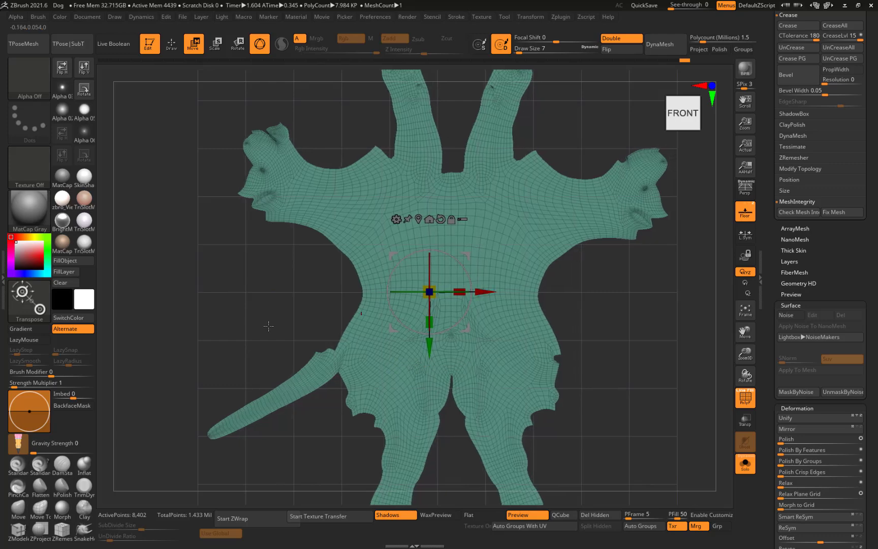
pyautogui.keyDown('alt'); pyautogui.moveTo(251, 326); pyautogui.dragTo(258, 298); pyautogui.keyUp('alt')
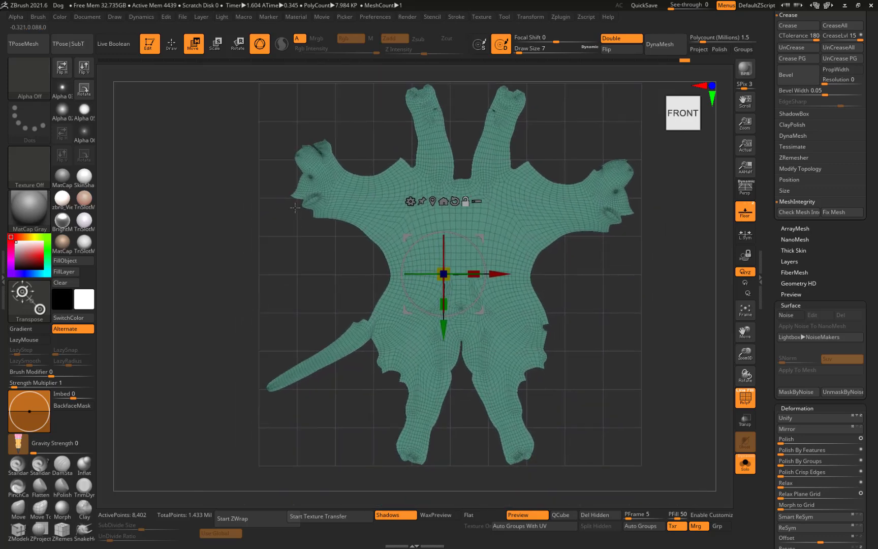
# Unflatten the dog's UVs, return to Draw mode and view the dog from its right side.
pyautogui.click(561, 17)
pyautogui.scroll(-3, 610, 305)
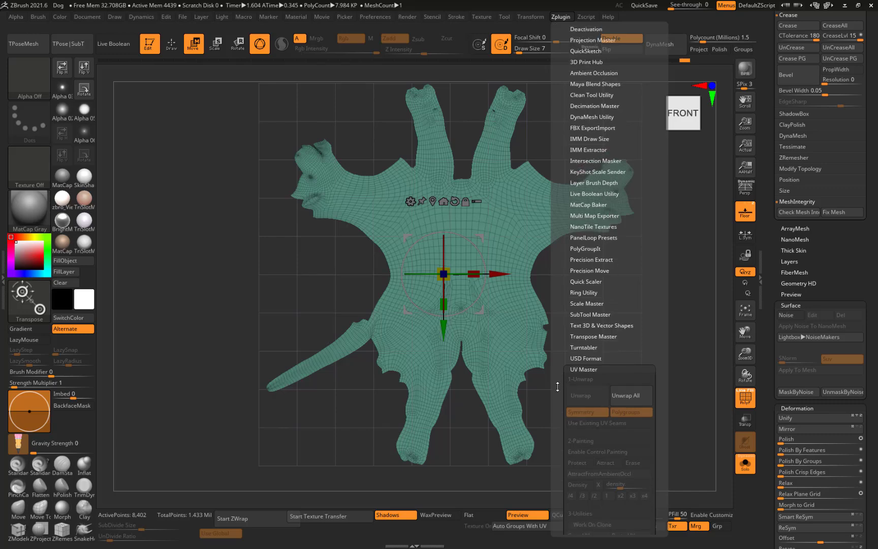
pyautogui.click(624, 415)
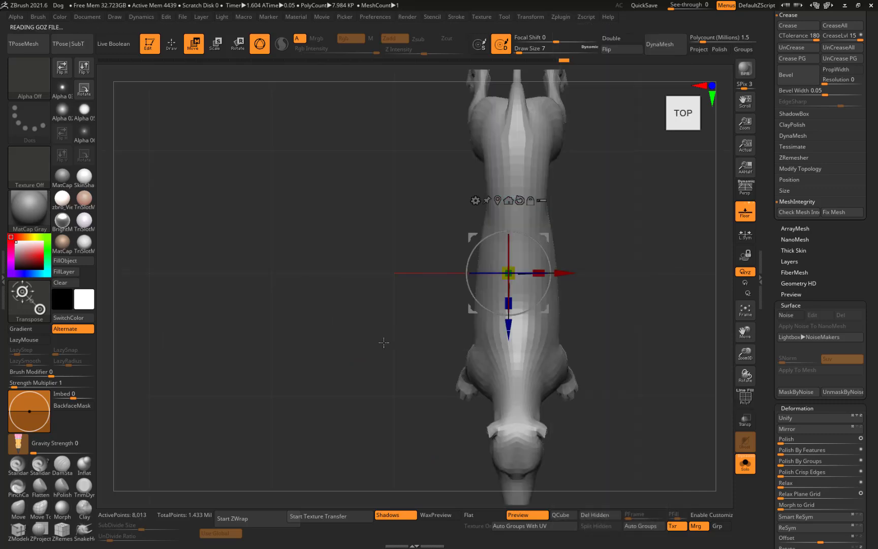
pyautogui.moveTo(382, 343); pyautogui.dragTo(283, 189)
pyautogui.click(172, 44)
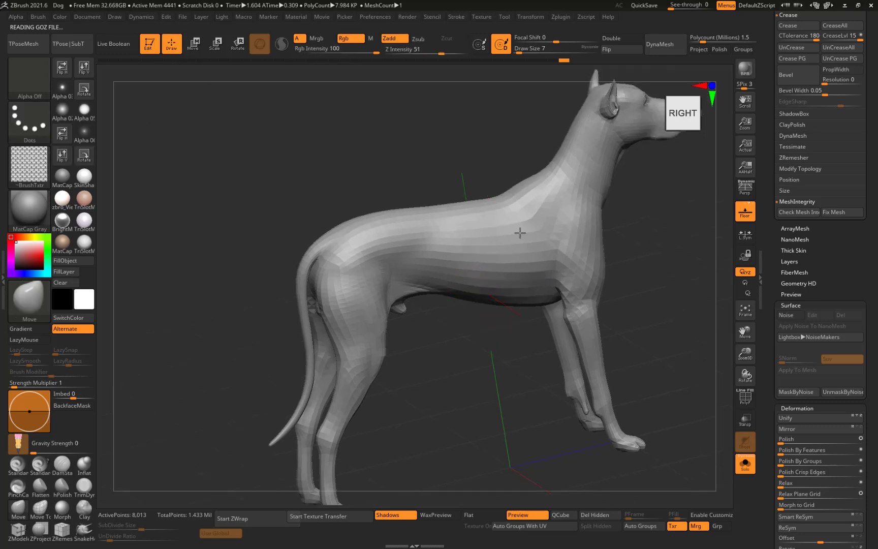
# Set up UV-projected surface noise on the dog with scales.psd as the alpha, Mix Basic Noise 0 and Strength -0.02804.
pyautogui.click(787, 314)
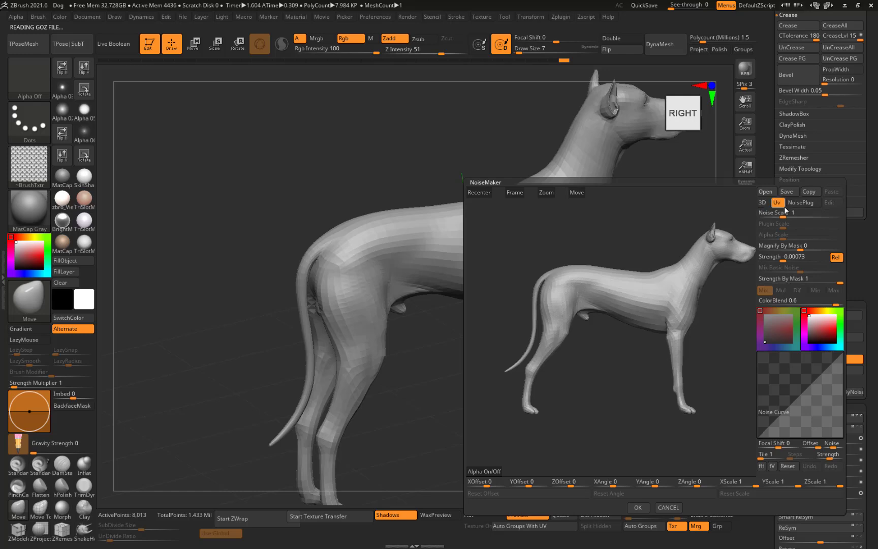
pyautogui.click(776, 202)
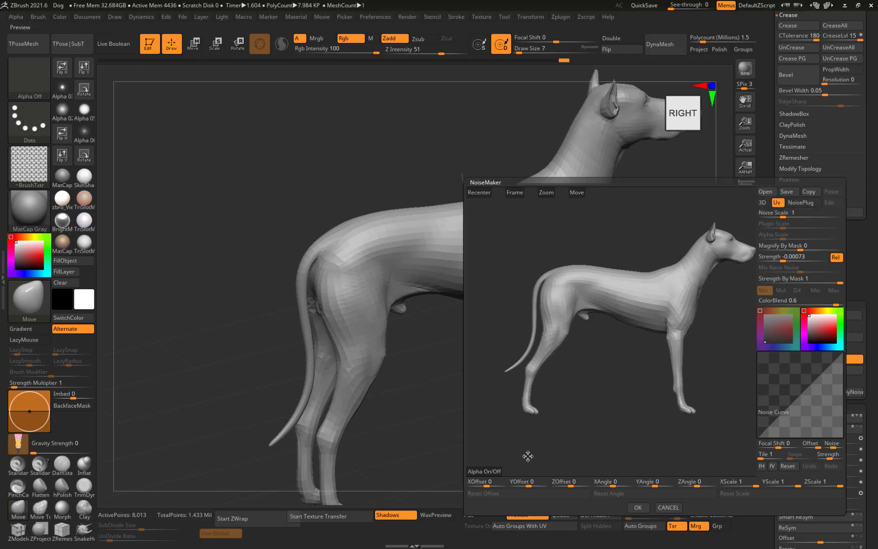
pyautogui.click(485, 471)
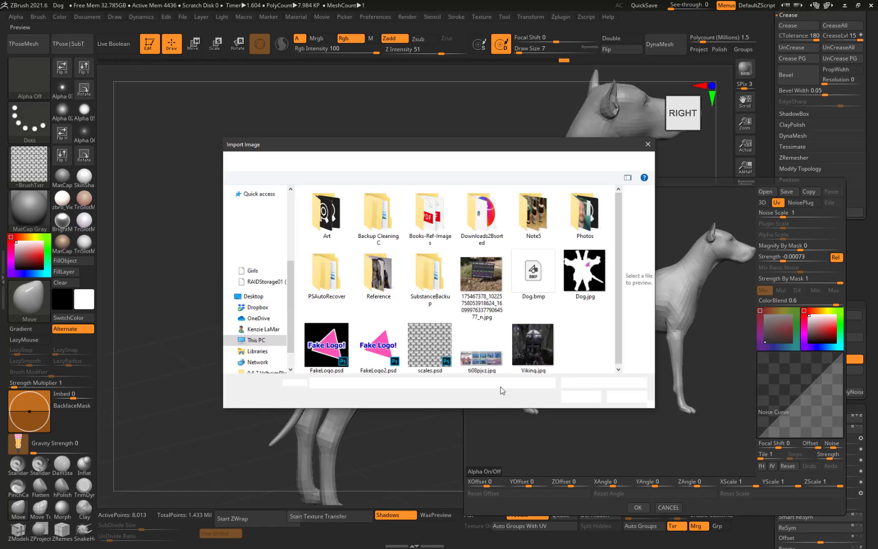
pyautogui.click(434, 352)
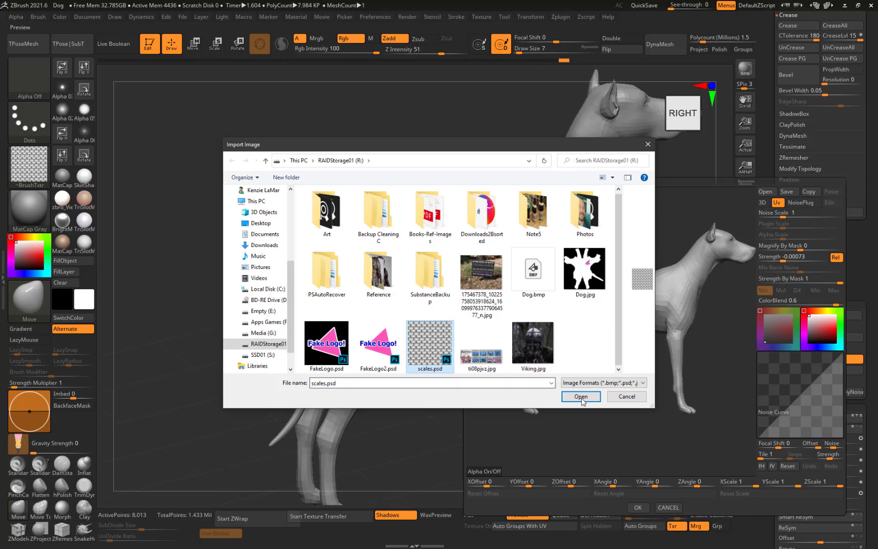
pyautogui.click(580, 396)
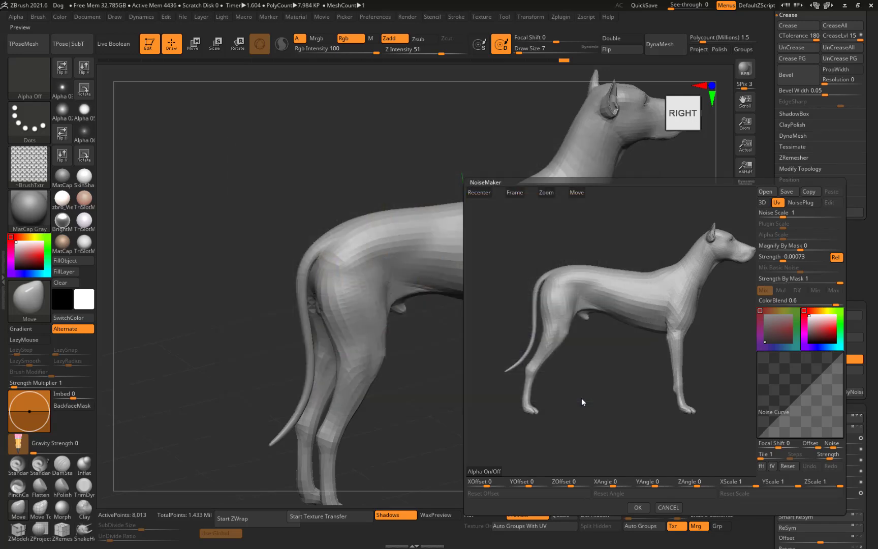
pyautogui.click(772, 257)
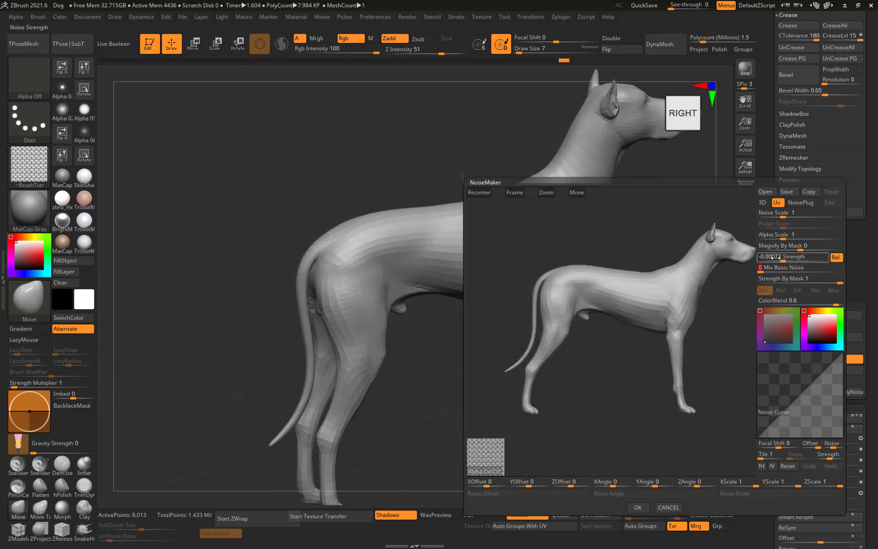
pyautogui.moveTo(784, 259); pyautogui.dragTo(772, 258)
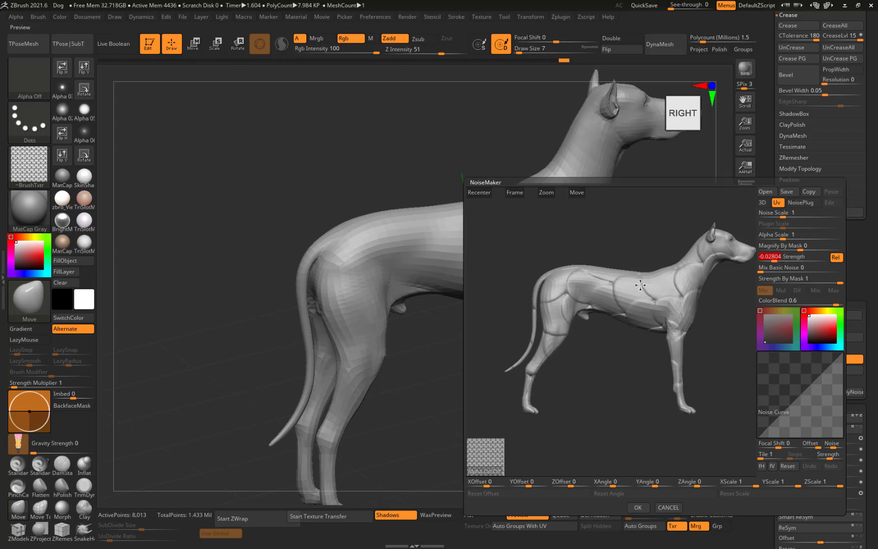
# Set the noise Alpha Scale to 0.0919 and examine the scales on the dog's back, head, belly and legs.
pyautogui.click(780, 235)
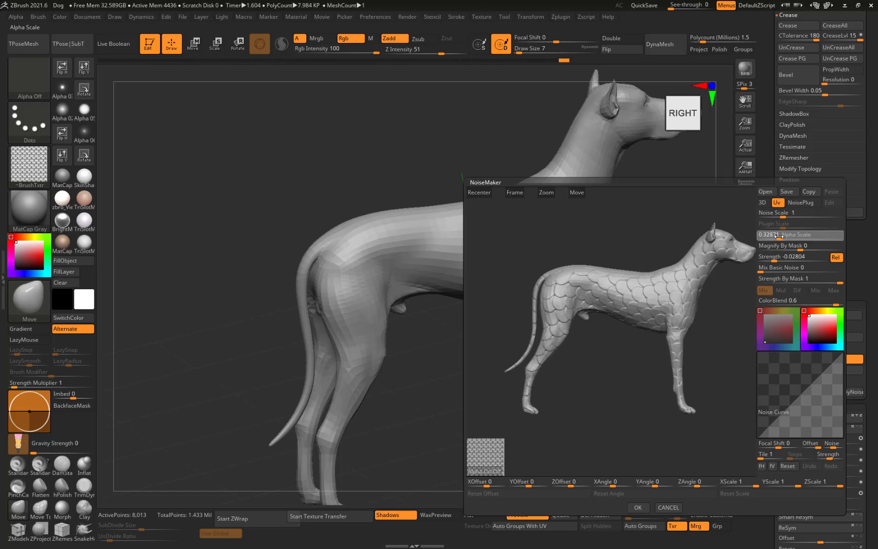
pyautogui.moveTo(780, 235); pyautogui.dragTo(679, 272)
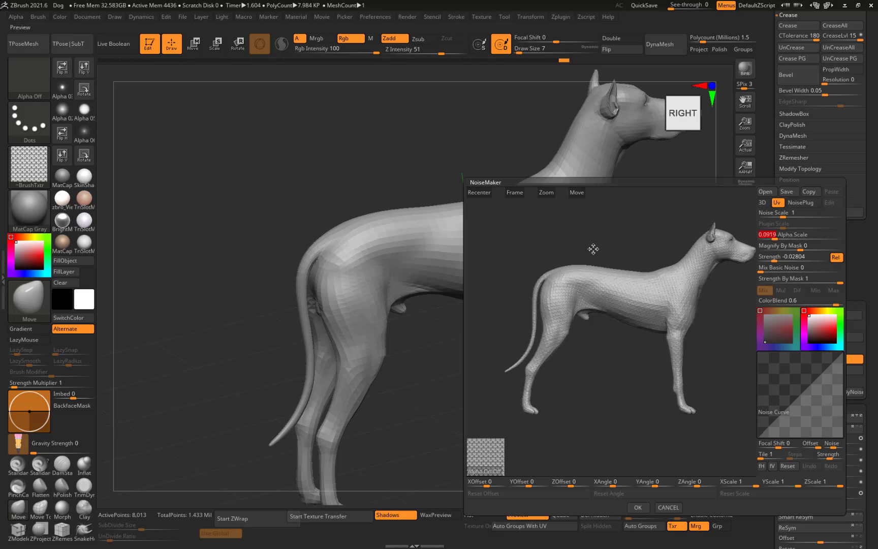
pyautogui.moveTo(593, 248); pyautogui.dragTo(735, 387)
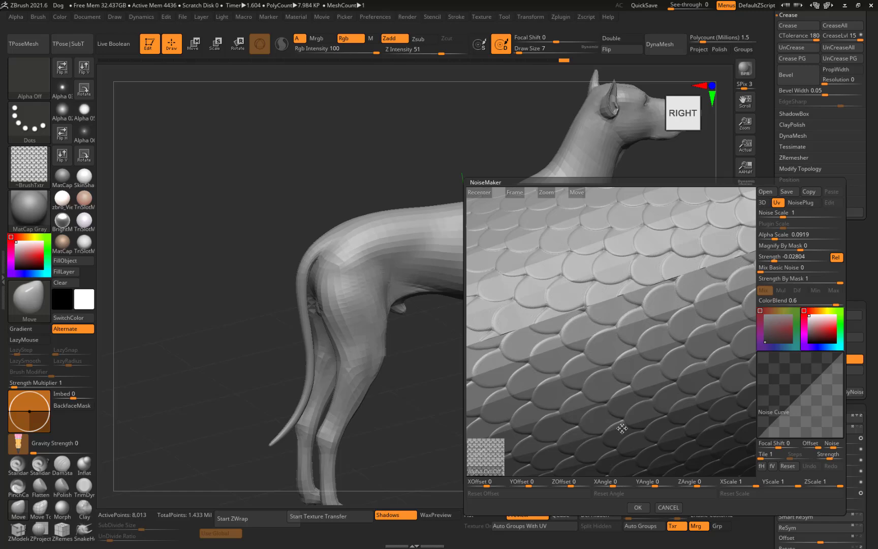
pyautogui.keyDown('alt'); pyautogui.moveTo(632, 420); pyautogui.dragTo(564, 397); pyautogui.keyUp('alt')
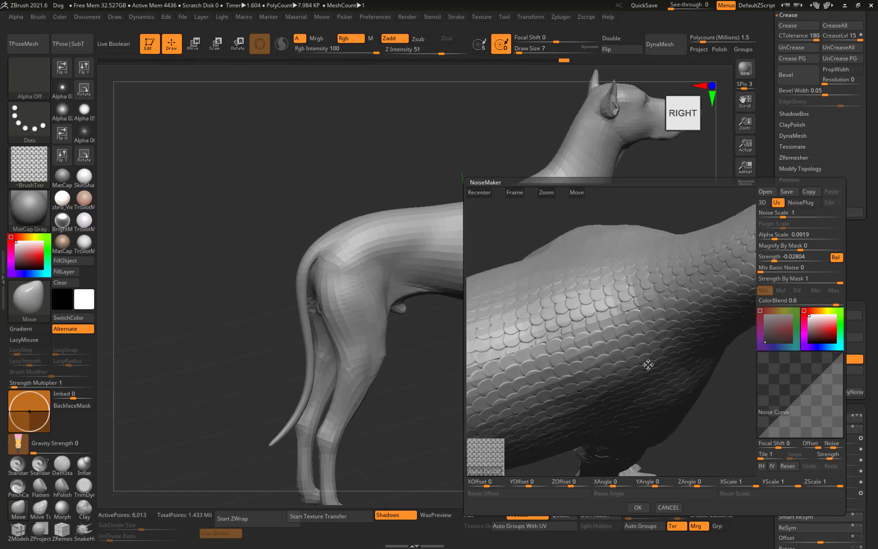
pyautogui.moveTo(647, 364); pyautogui.dragTo(615, 393)
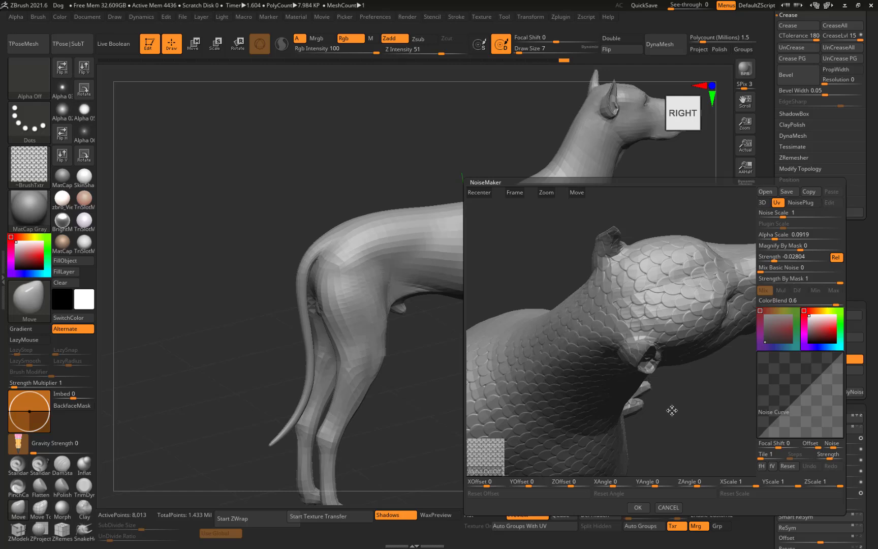
pyautogui.moveTo(669, 426); pyautogui.dragTo(635, 421)
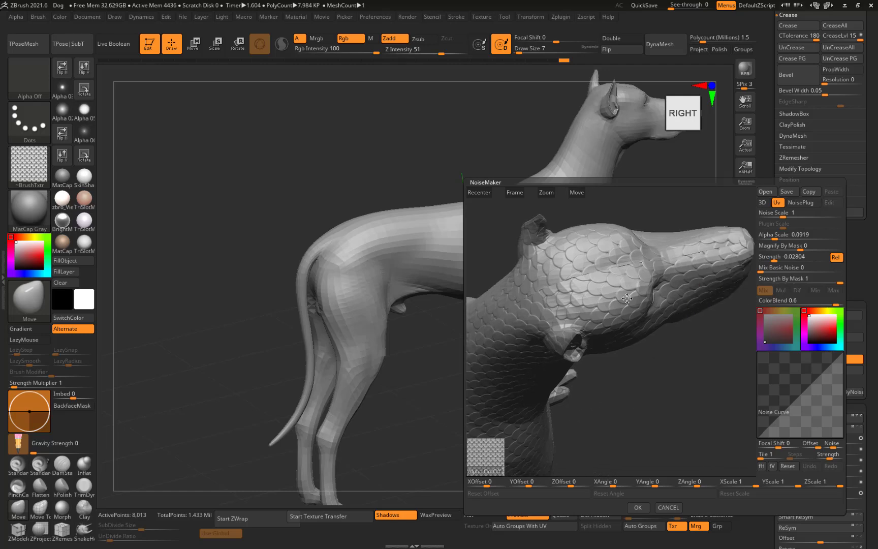
pyautogui.moveTo(643, 375); pyautogui.dragTo(667, 397)
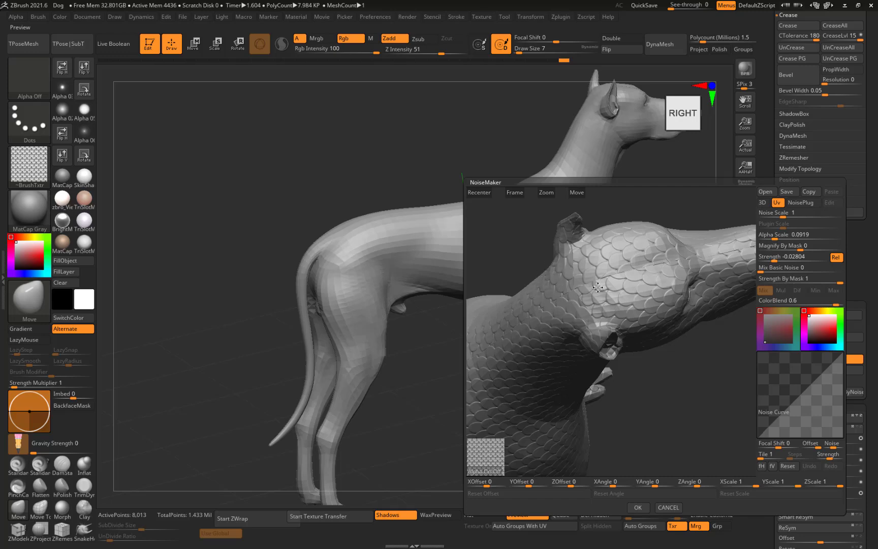
pyautogui.moveTo(650, 395); pyautogui.dragTo(619, 309)
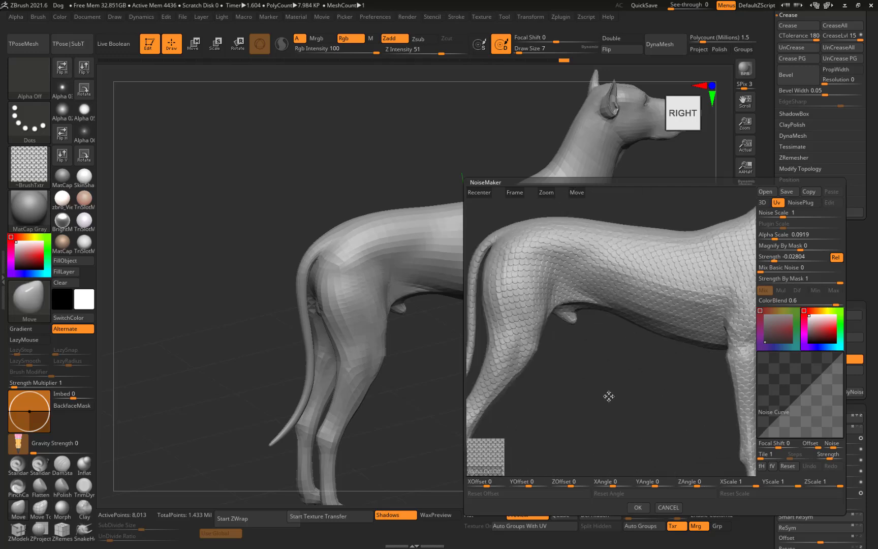
pyautogui.moveTo(608, 396); pyautogui.dragTo(574, 464)
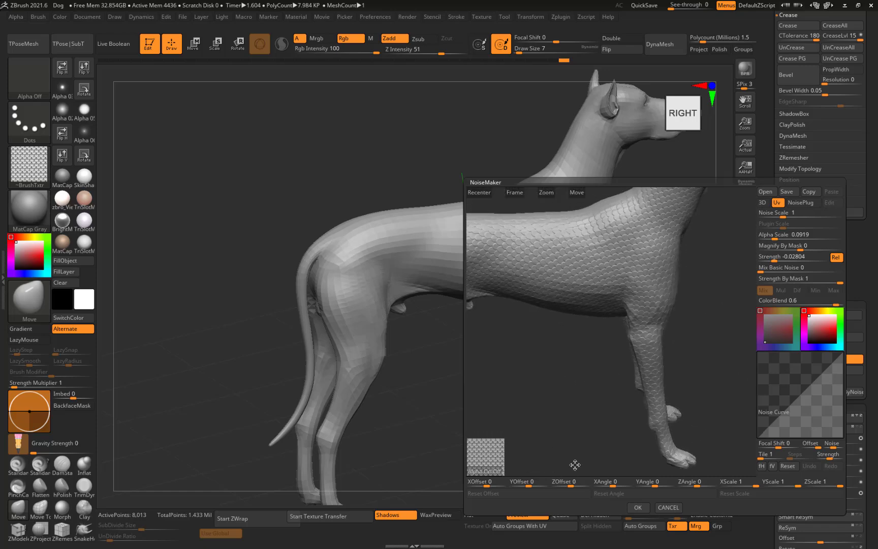
# Accept the surface noise and inspect the scales around the UV seam on the dog's leg and paw.
pyautogui.click(636, 506)
pyautogui.moveTo(493, 387); pyautogui.dragTo(415, 277)
pyautogui.moveTo(415, 364); pyautogui.dragTo(527, 323)
pyautogui.moveTo(334, 350); pyautogui.dragTo(372, 388)
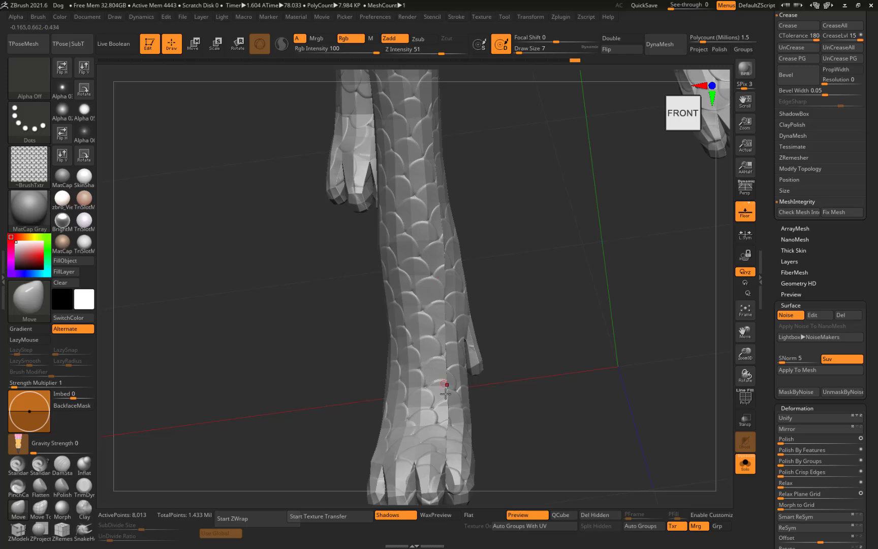
pyautogui.keyDown('alt'); pyautogui.moveTo(353, 272); pyautogui.dragTo(381, 221); pyautogui.keyUp('alt')
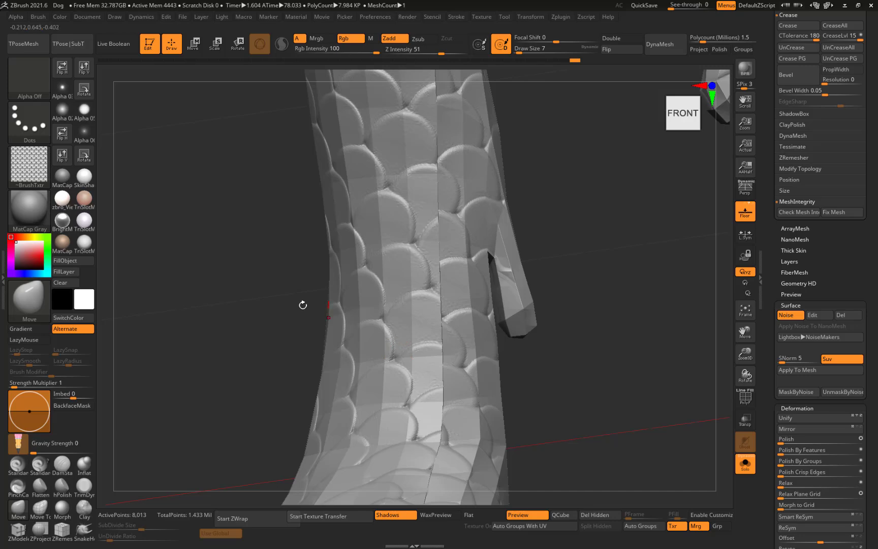
pyautogui.moveTo(257, 353); pyautogui.dragTo(275, 320)
pyautogui.moveTo(253, 284); pyautogui.dragTo(306, 345)
pyautogui.moveTo(340, 272); pyautogui.dragTo(356, 389)
# Turn off Solo and compare the dog's noise scales with the shoulder patch in a side view.
pyautogui.click(744, 463)
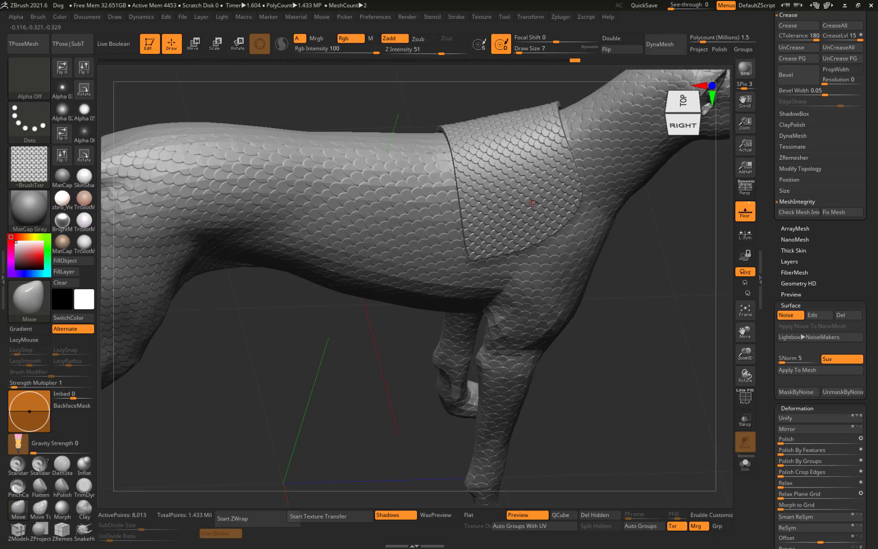
pyautogui.keyDown('shift'); pyautogui.moveTo(381, 337); pyautogui.dragTo(456, 276); pyautogui.keyUp('shift')
pyautogui.keyDown('alt'); pyautogui.moveTo(442, 373); pyautogui.dragTo(481, 318); pyautogui.keyUp('alt')
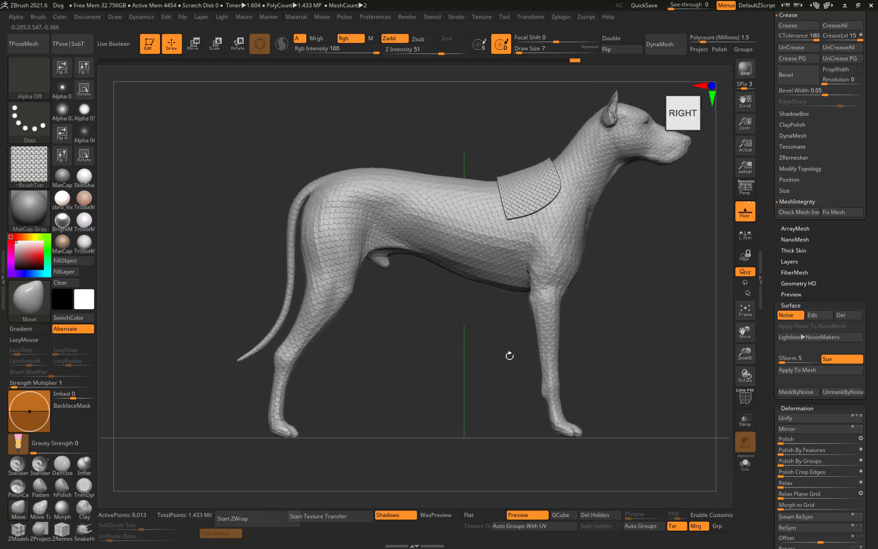
pyautogui.moveTo(509, 355); pyautogui.dragTo(462, 376)
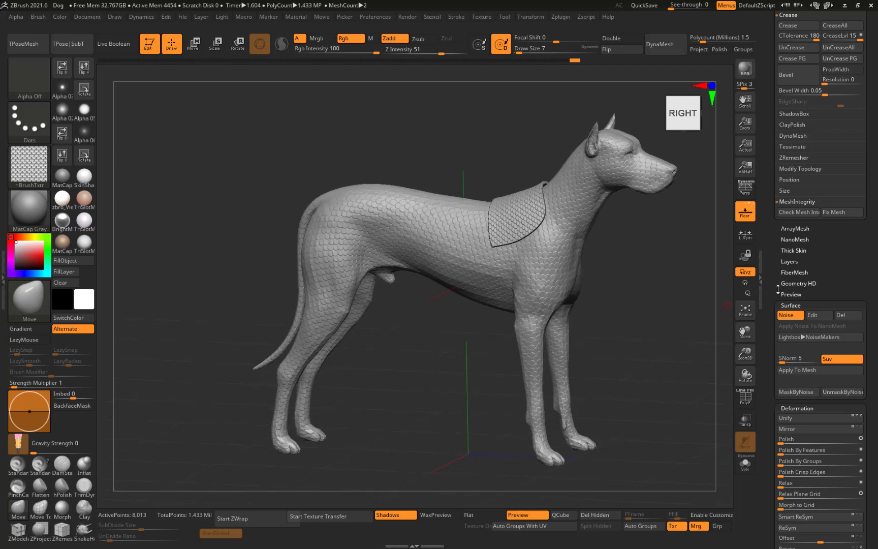
# Turn off the dog's surface noise and inspect the scaled shoulder patch on the smooth body.
pyautogui.moveTo(777, 289); pyautogui.dragTo(782, 362)
pyautogui.click(786, 388)
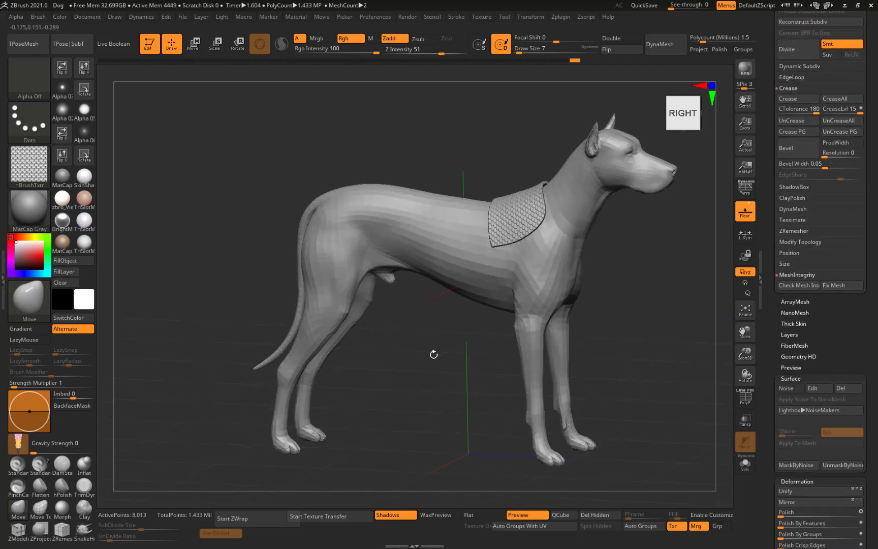
pyautogui.moveTo(433, 354); pyautogui.dragTo(487, 284)
pyautogui.moveTo(455, 384); pyautogui.dragTo(445, 508)
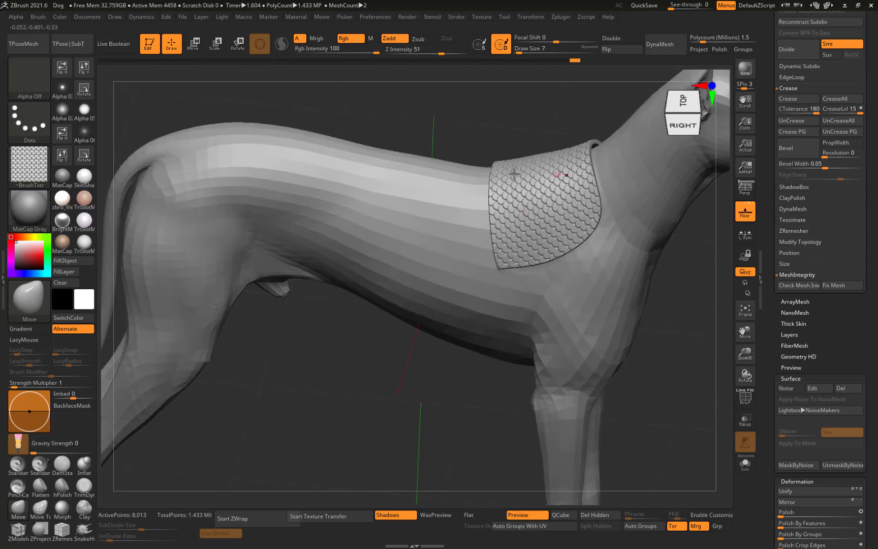
pyautogui.moveTo(373, 371)
pyautogui.mouseDown()
pyautogui.moveTo(378, 414)
pyautogui.moveTo(372, 382)
pyautogui.moveTo(404, 399)
pyautogui.moveTo(416, 391)
pyautogui.moveTo(364, 359)
pyautogui.mouseUp()
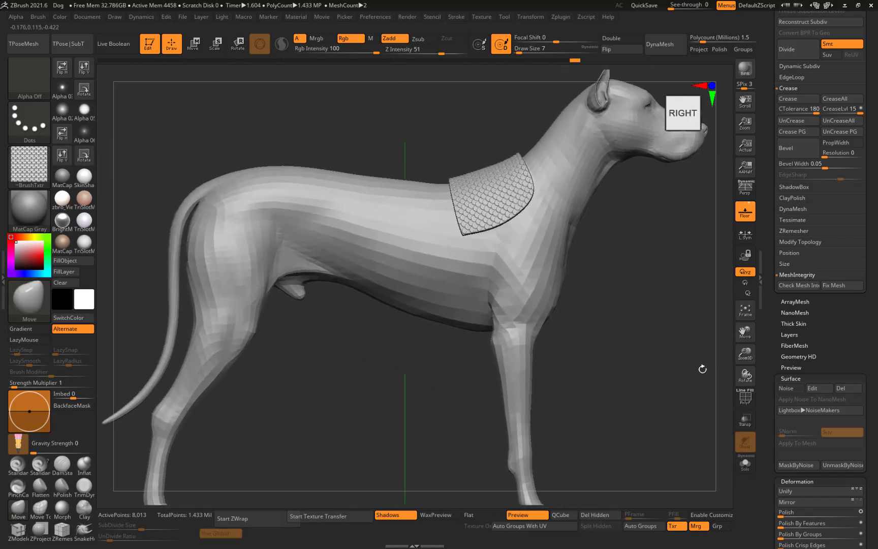